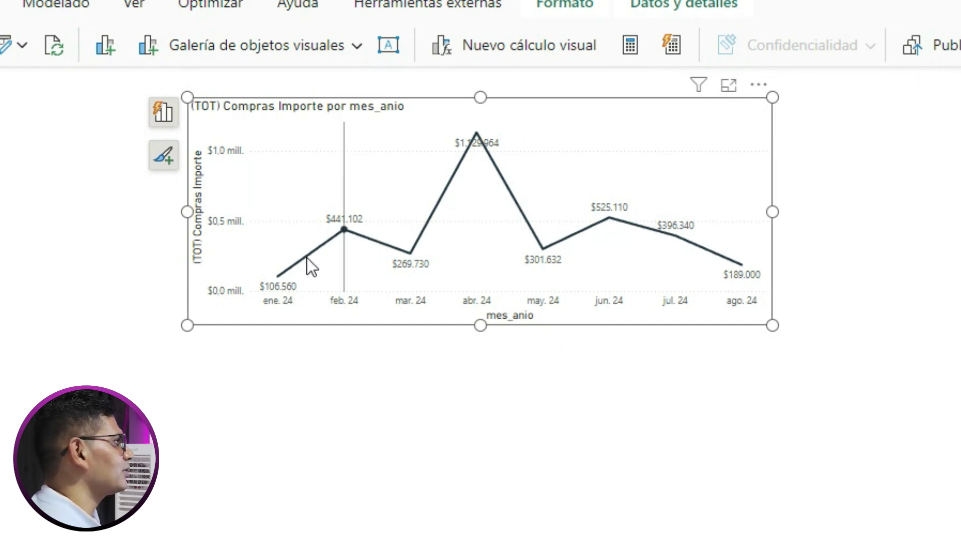
mouse_move(503, 196)
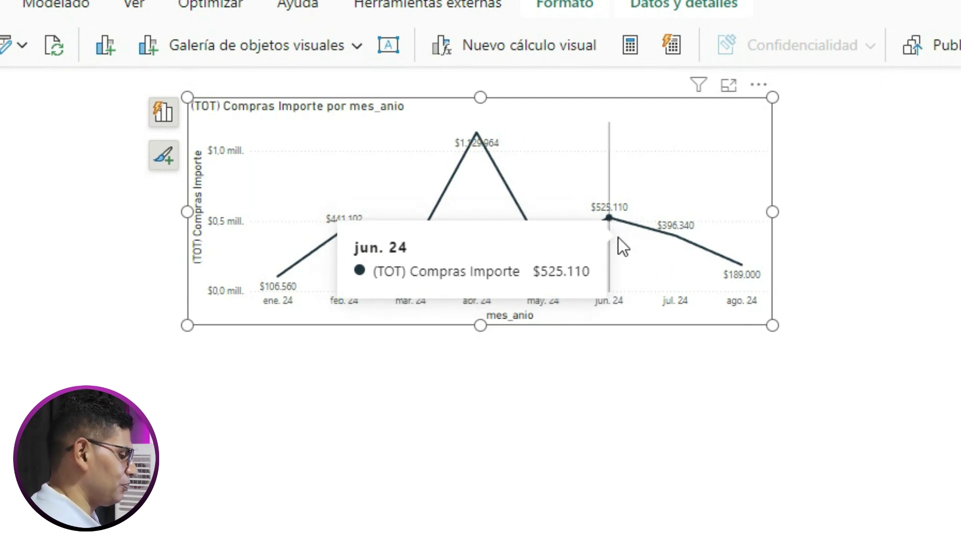
key("ctrl+2")
mouse_move(323, 205)
left_mouse_down()
mouse_move(436, 225)
mouse_move(616, 308)
left_mouse_up()
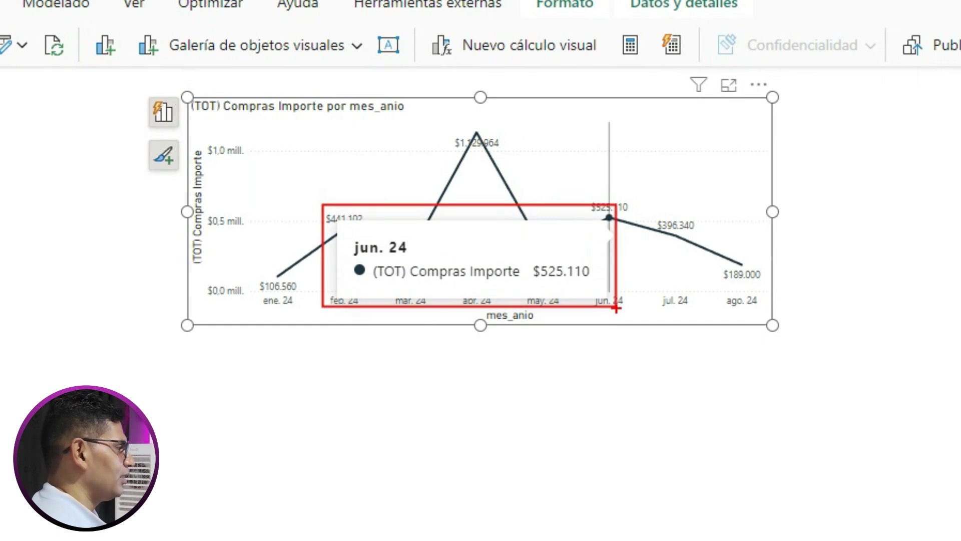
key("Escape")
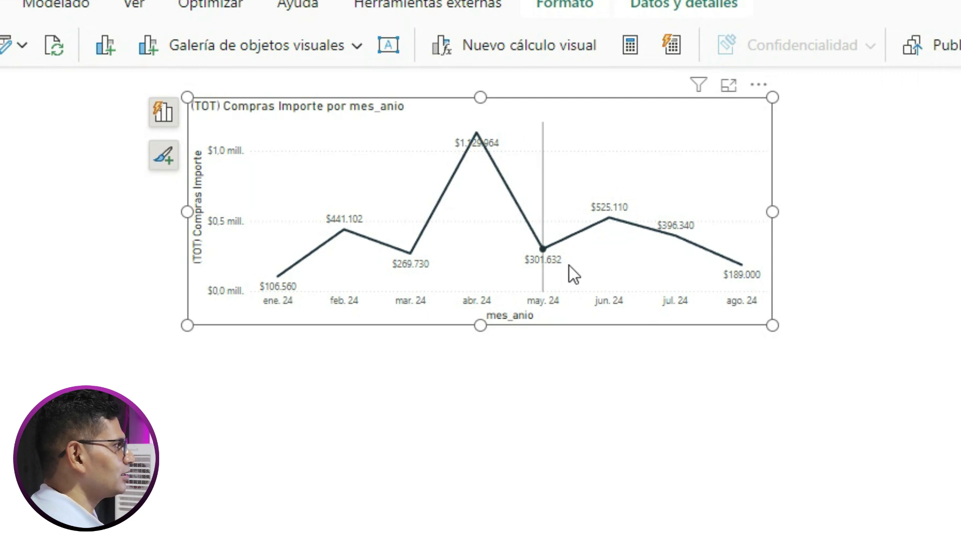
mouse_move(591, 241)
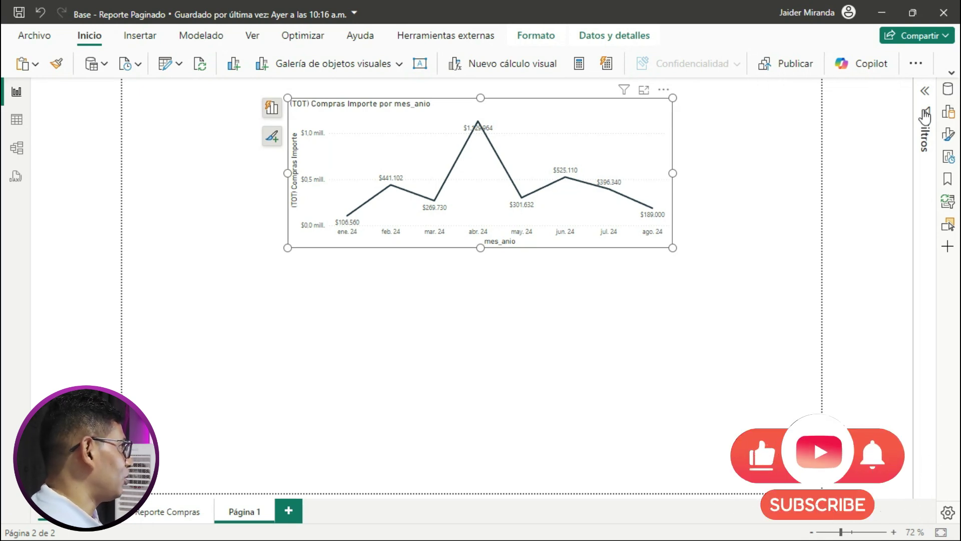
Step: Duplicate the (TOT) Compras Importe por mes_anio line chart and place the copy directly below the original
left_click(954, 116)
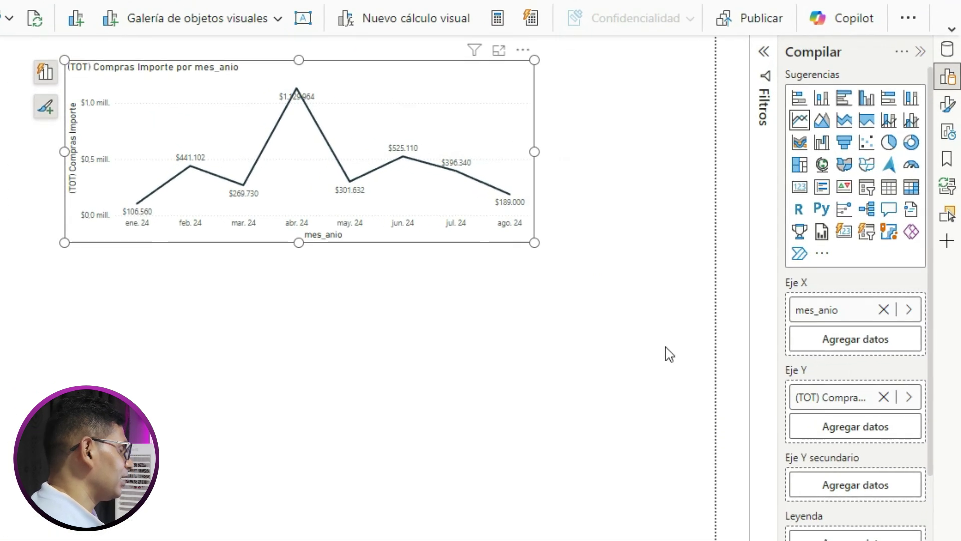
left_click_drag(770, 68, 865, 101)
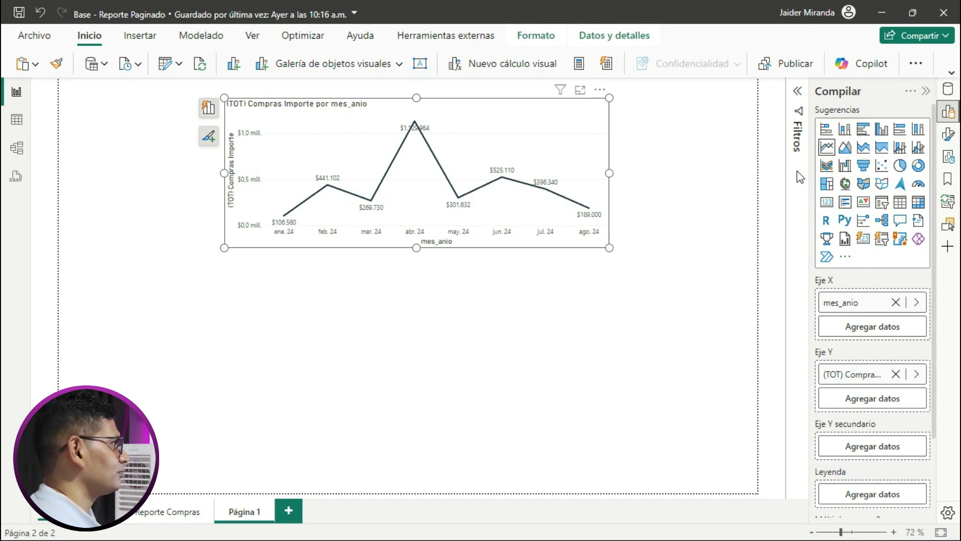
left_click_drag(538, 245, 542, 236)
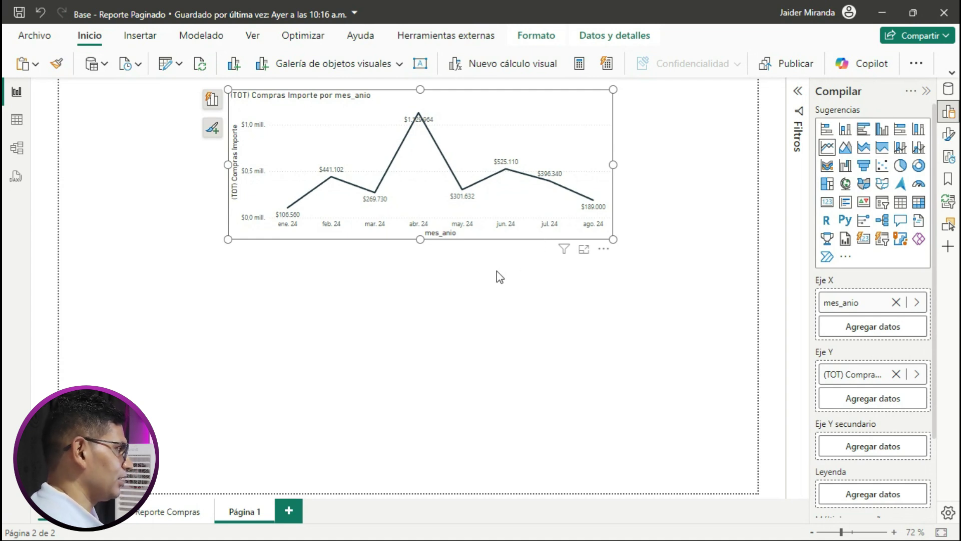
left_click(493, 303)
left_click_drag(497, 198, 502, 203)
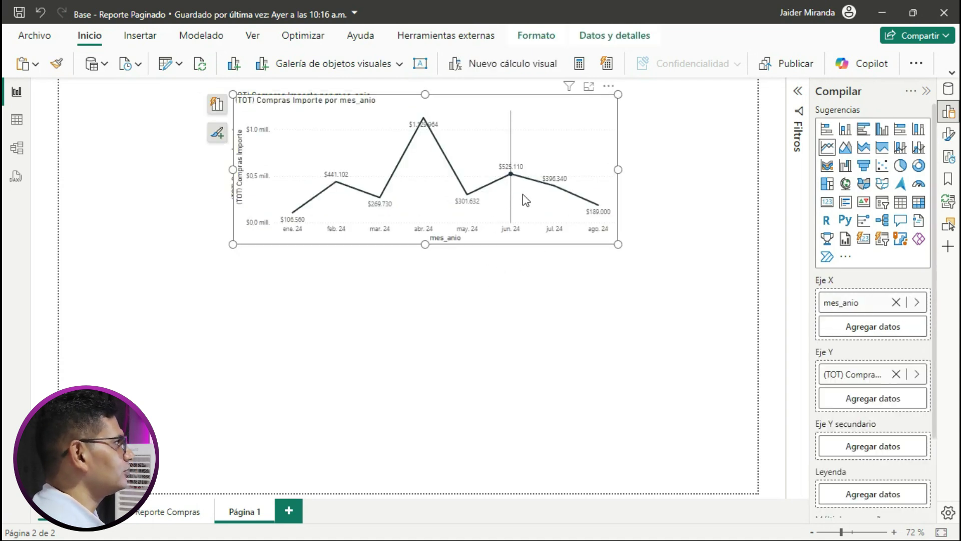
key("ctrl+c")
key("ctrl+v")
left_click_drag(548, 101, 538, 278)
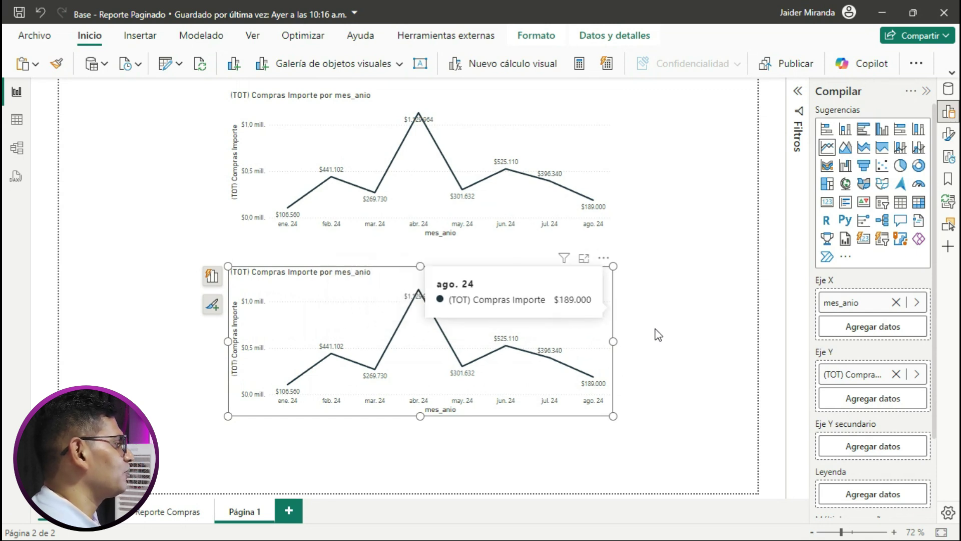
left_click(681, 337)
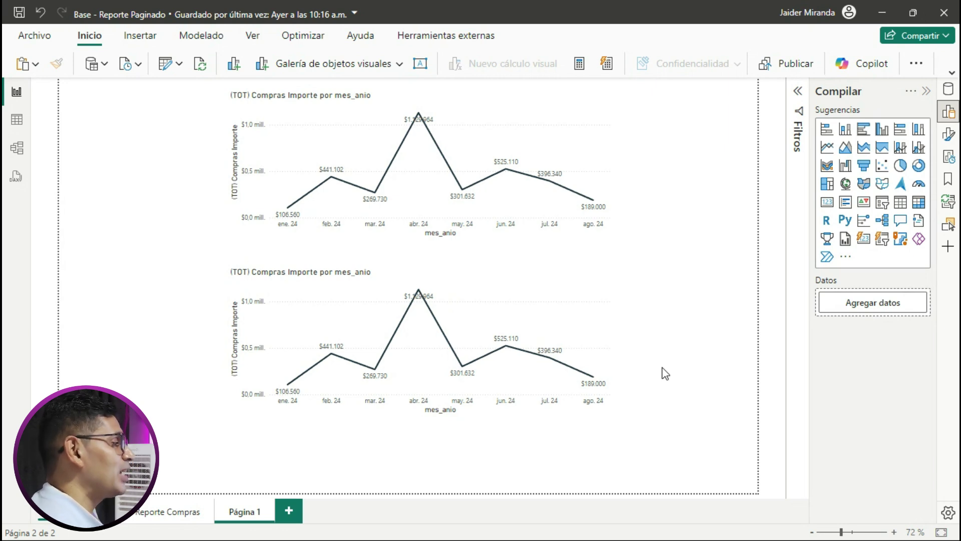
Step: Open the data label (Etiquetas de datos) format settings of the lower line chart
mouse_move(513, 327)
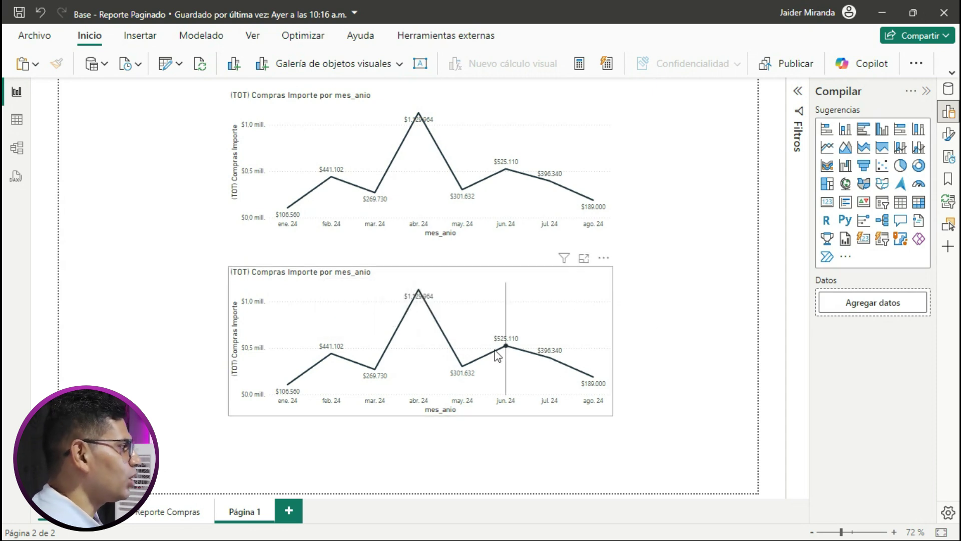
mouse_move(371, 355)
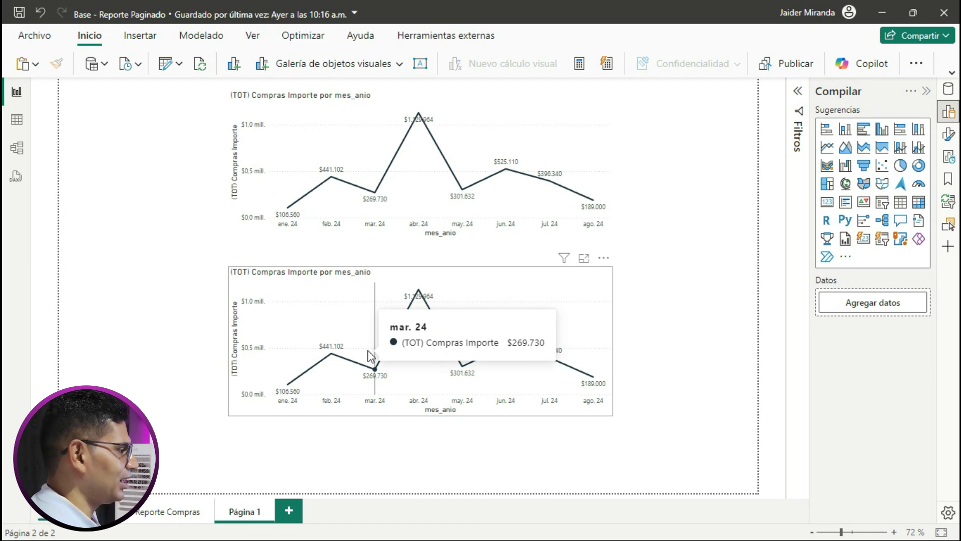
left_click(610, 286)
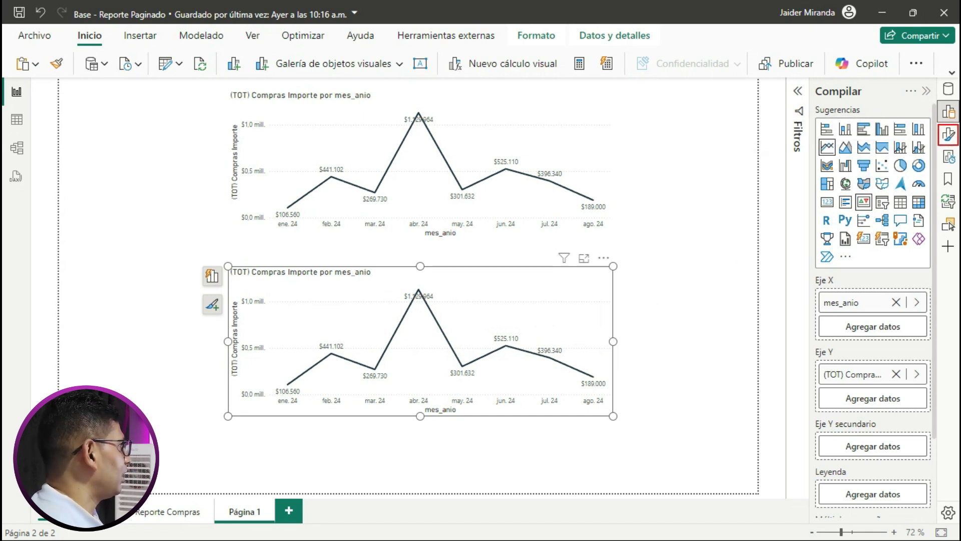
left_click(949, 135)
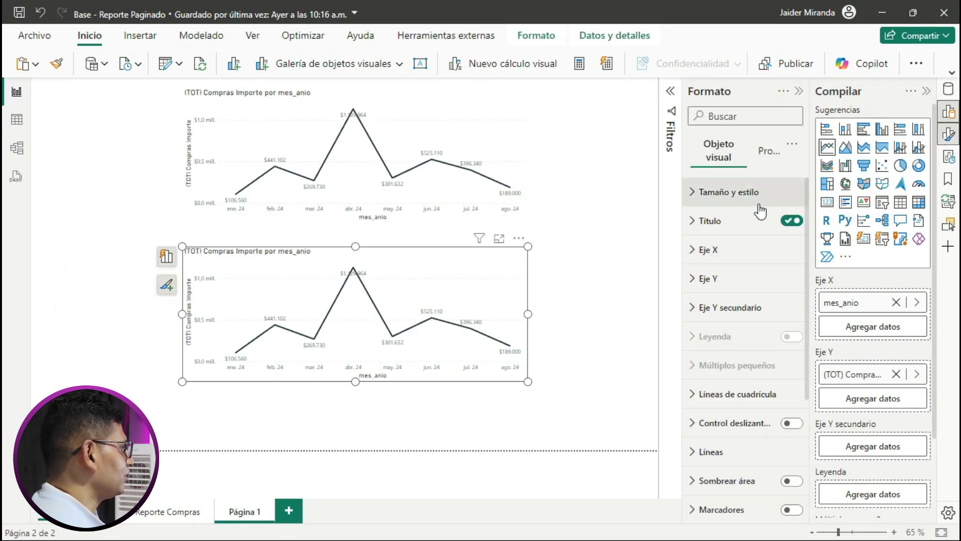
scroll(760, 211, "down", 5)
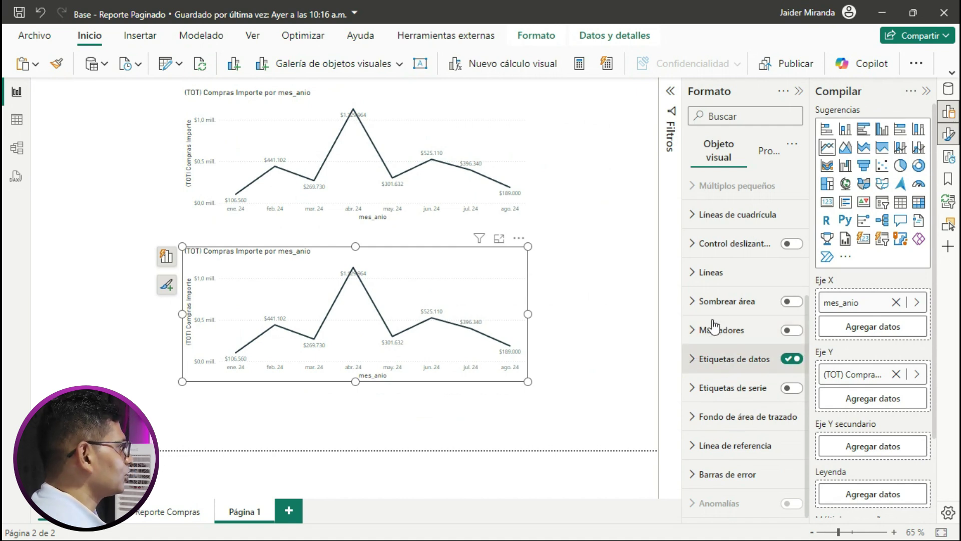
left_click(698, 358)
Step: Collapse the data label subsections Opciones, Título, Valor, Detalle, Fondo, Presentación and Líneas de guía
scroll(721, 285, "down", 4)
scroll(719, 281, "up", 2)
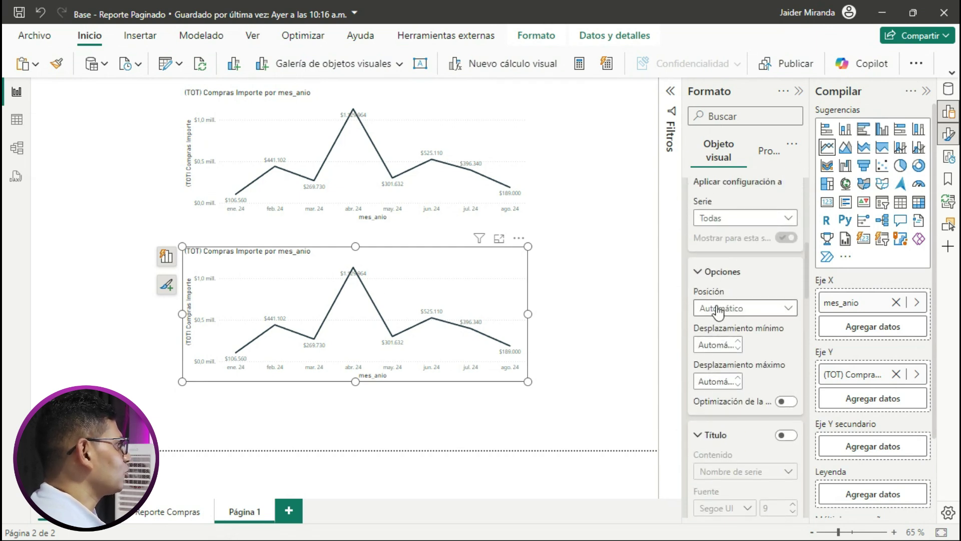
left_click(721, 274)
left_click(716, 307)
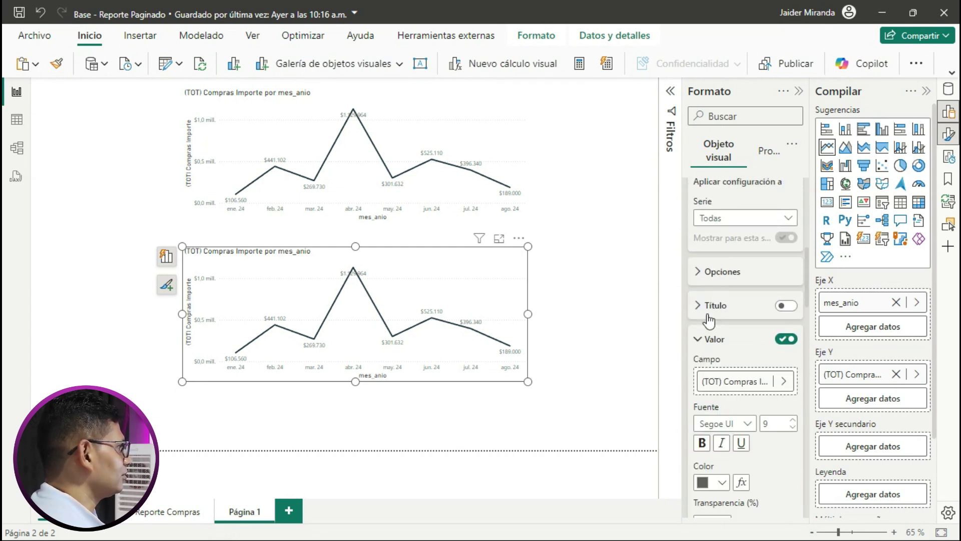
left_click(708, 340)
left_click(722, 375)
left_click(720, 408)
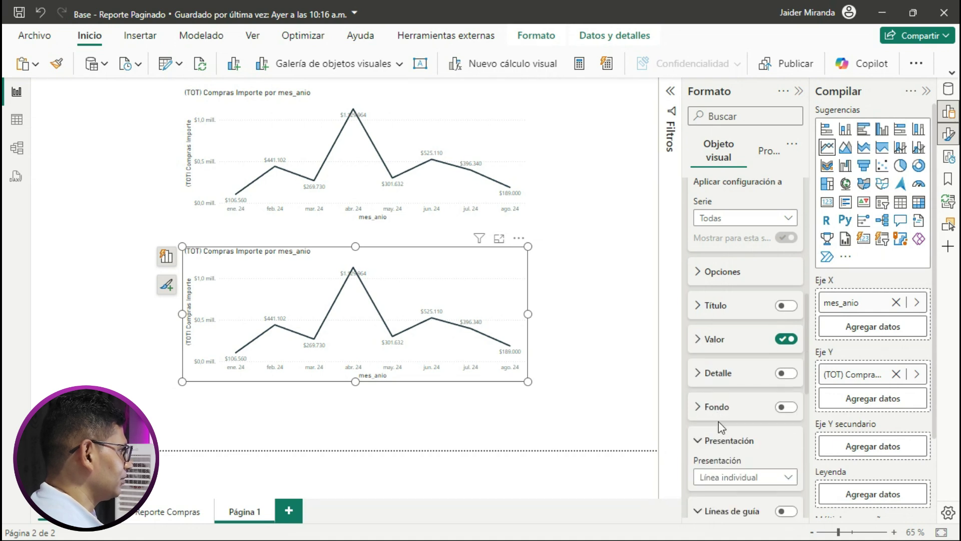
left_click(724, 438)
scroll(728, 416, "down", 3)
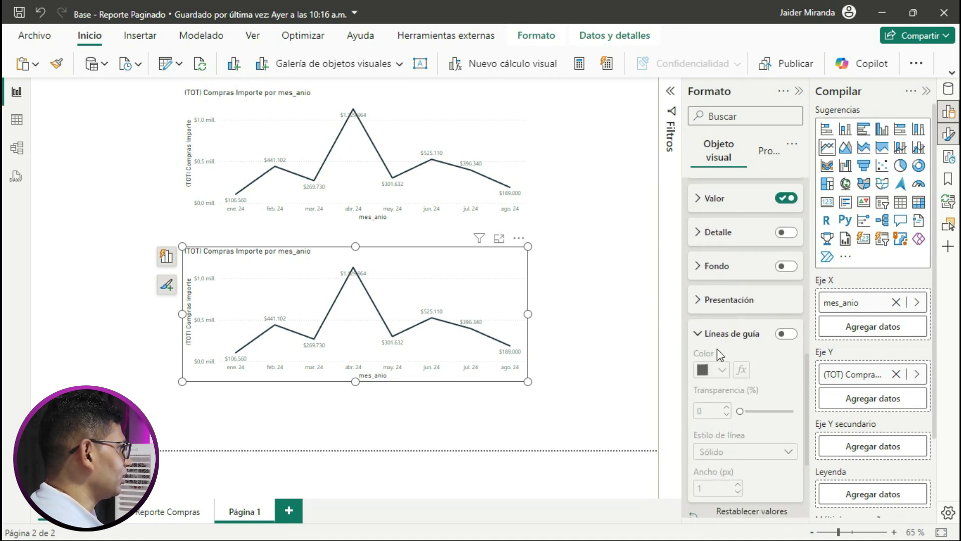
left_click(723, 332)
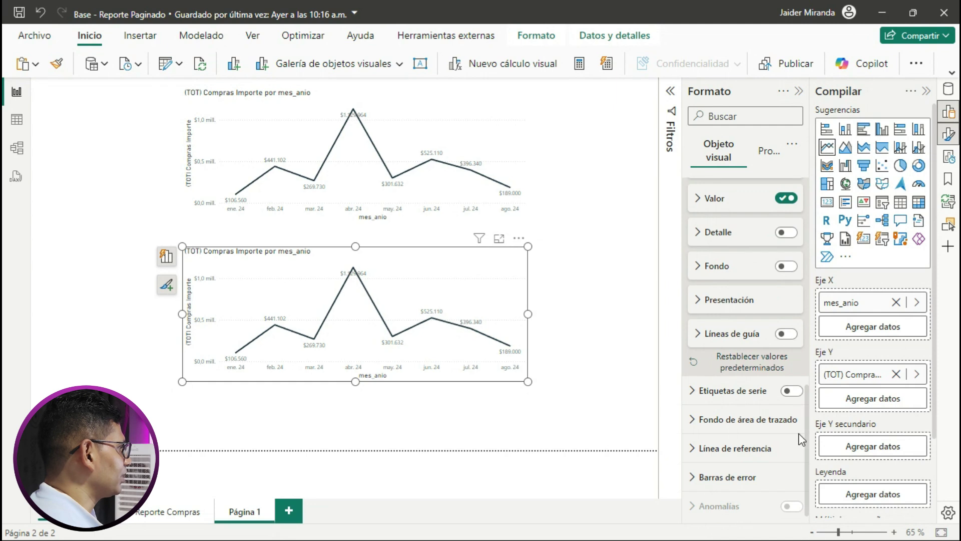
left_click_drag(807, 427, 805, 379)
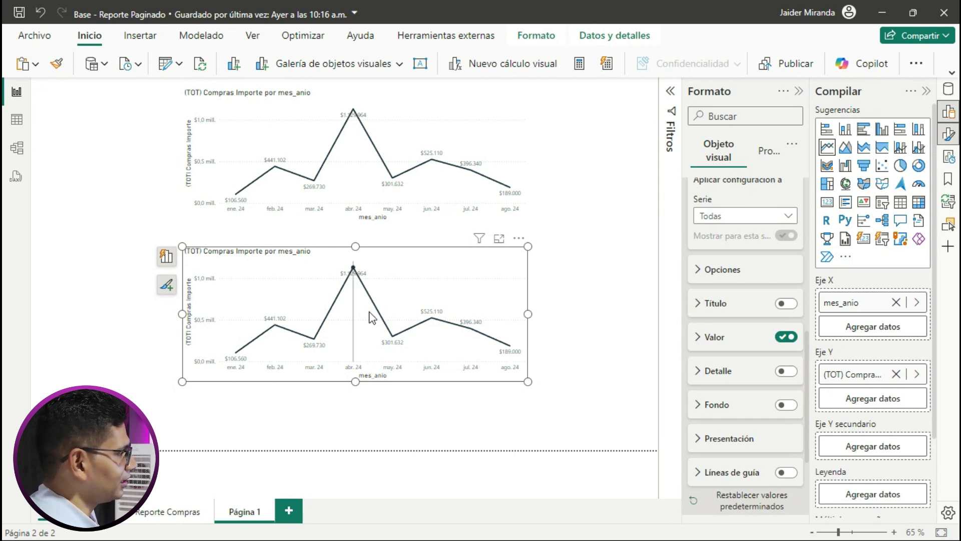
Step: Examine the position choices and other Opciones settings available for the lower chart's data labels
mouse_move(392, 328)
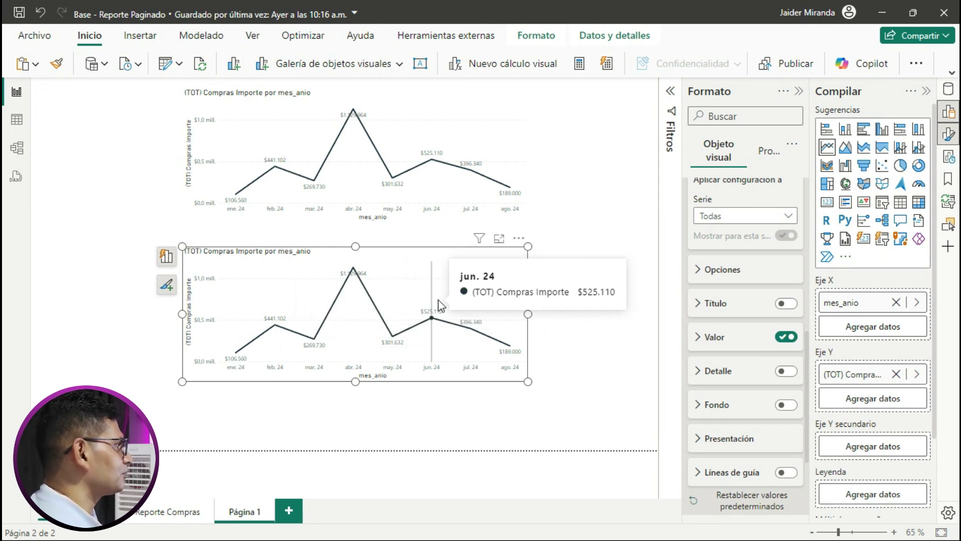
left_click(707, 271)
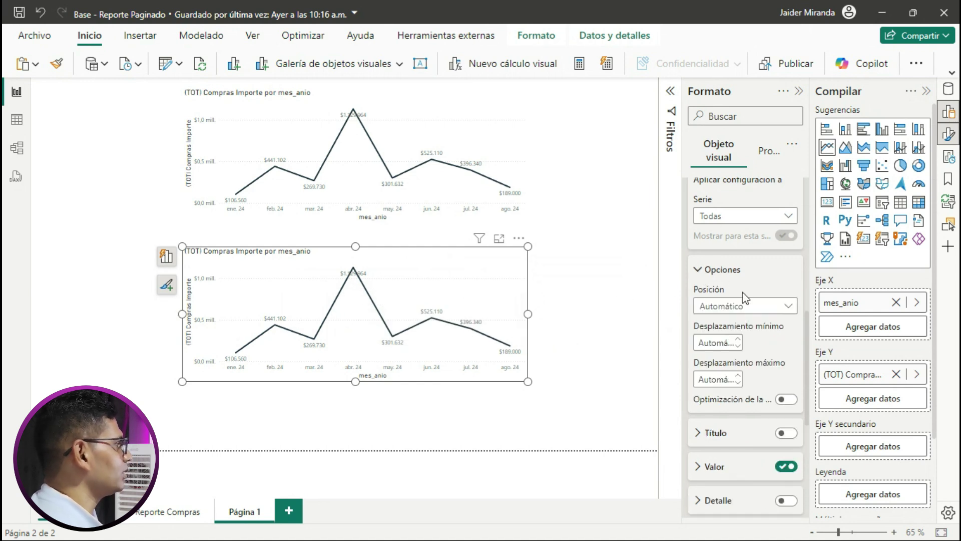
left_click(754, 310)
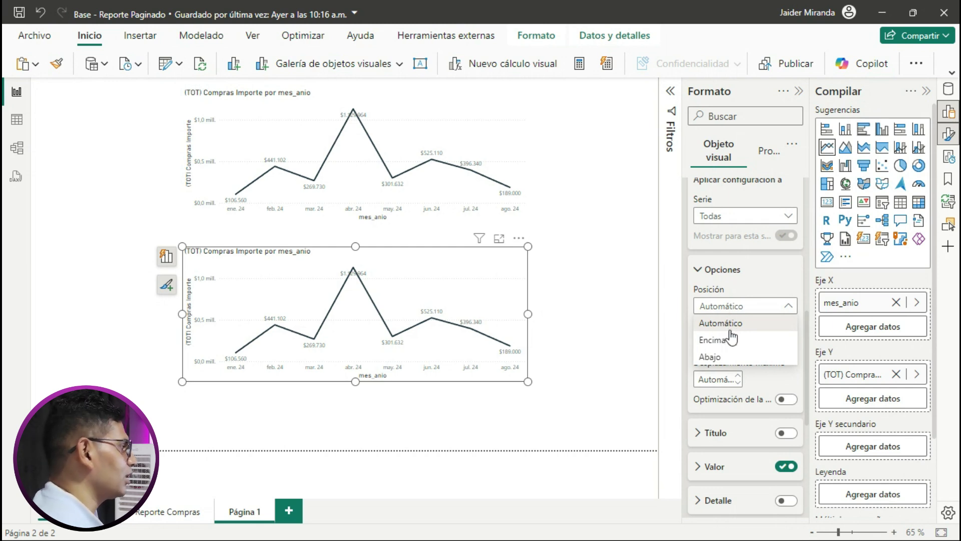
left_click(725, 275)
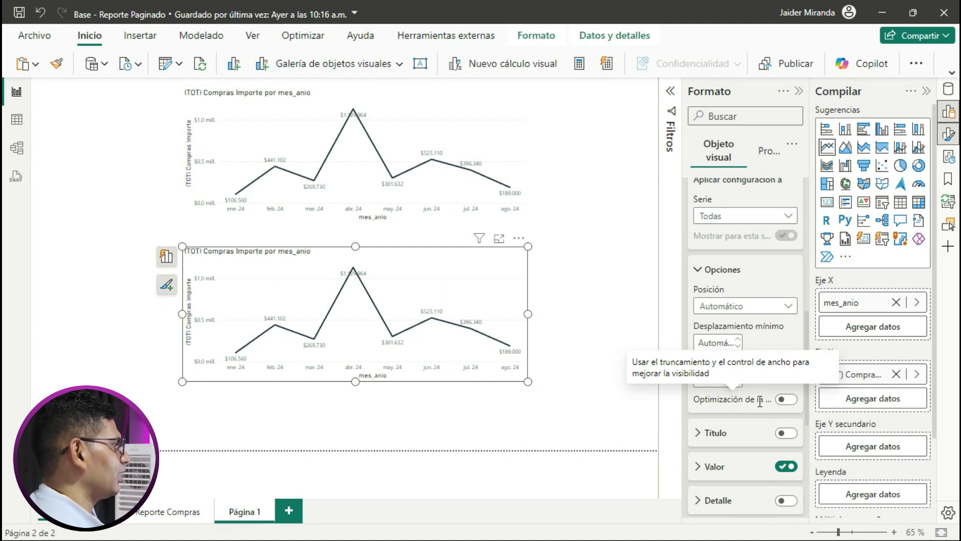
left_click(720, 271)
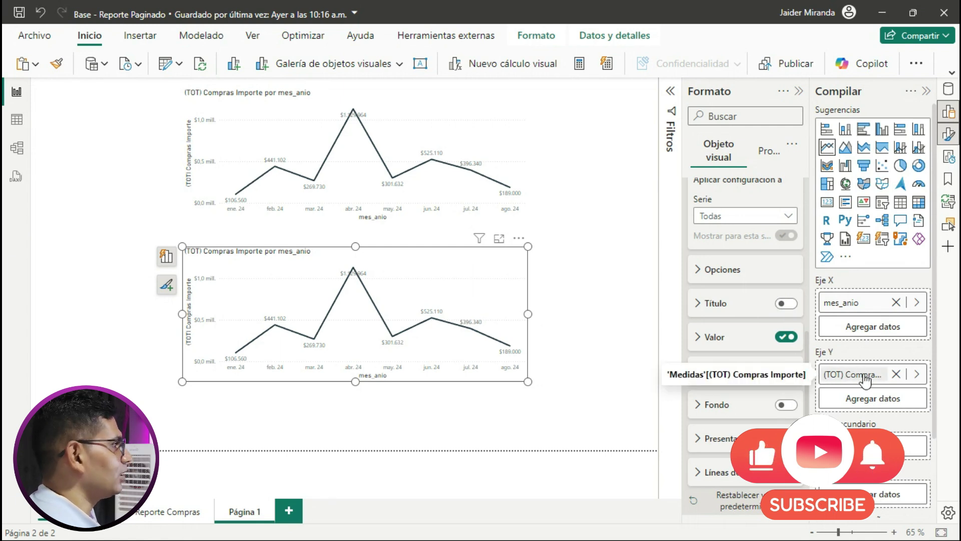
Step: Turn on the title (Título) in the lower chart's data labels
left_click(784, 306)
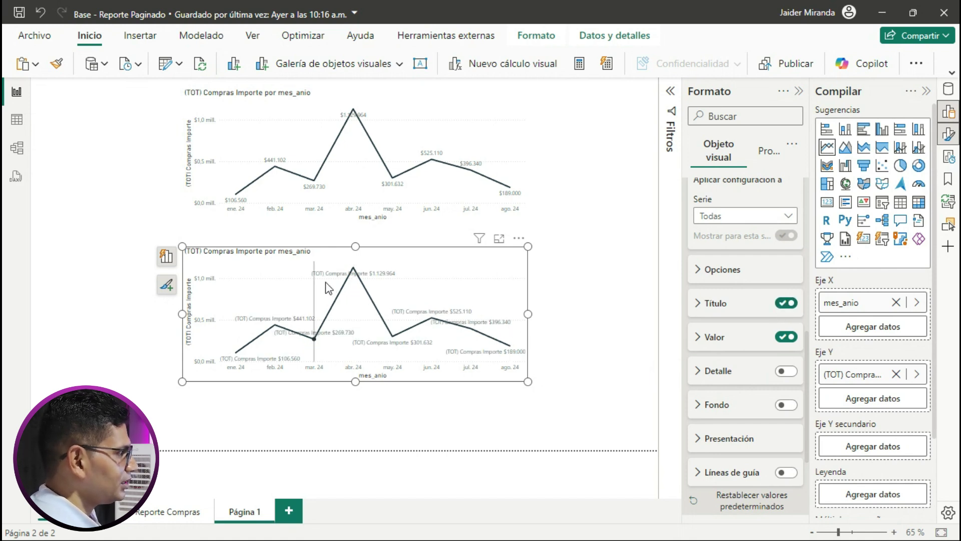
mouse_move(368, 288)
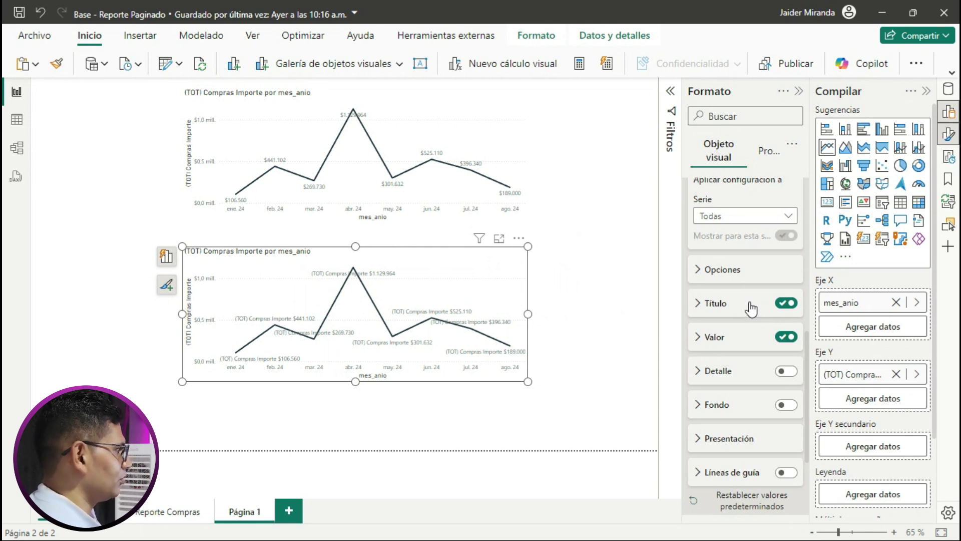
left_click(698, 304)
left_click(697, 304)
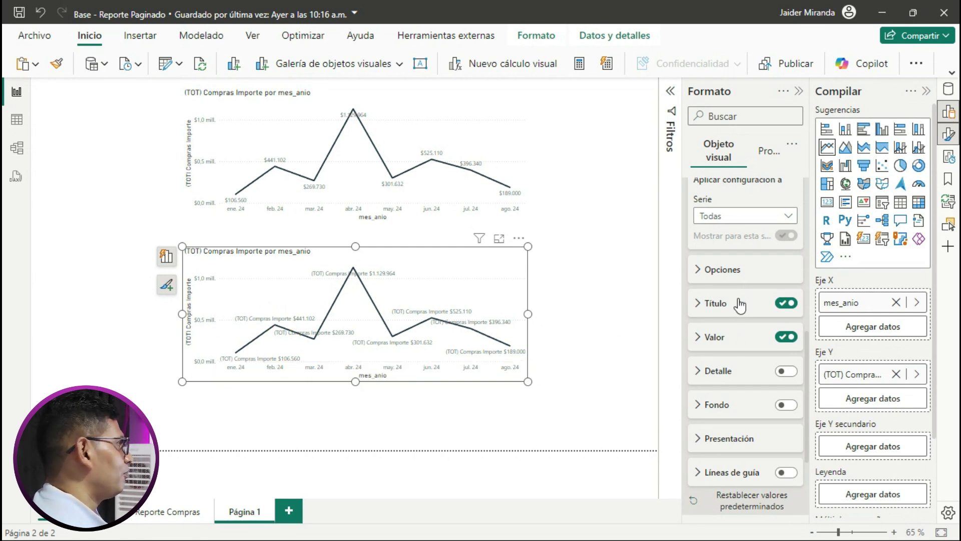
Step: Create a new measure named Nombre Periodo in the Medidas table and begin its formula with SELECTEDVALUE
left_click(948, 89)
right_click(810, 143)
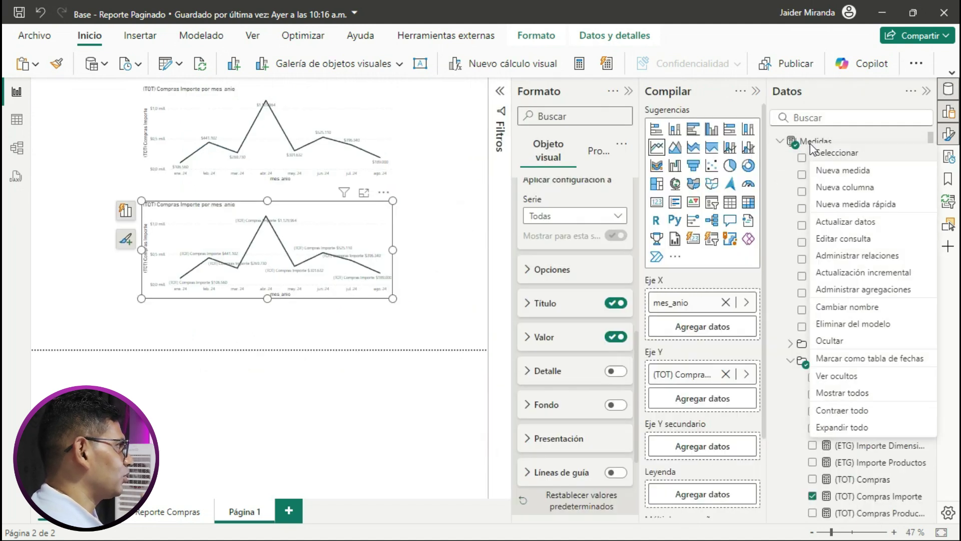
left_click(842, 172)
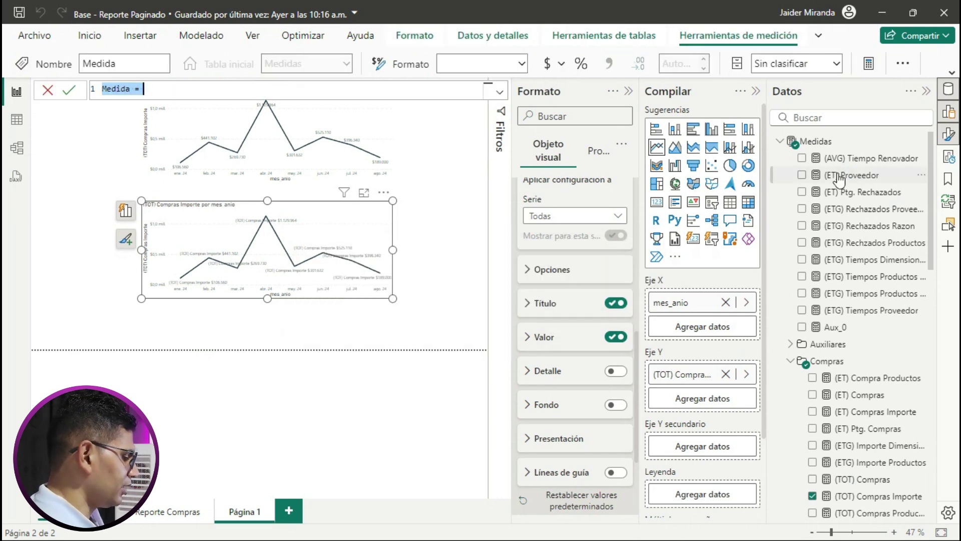
type("Nombr")
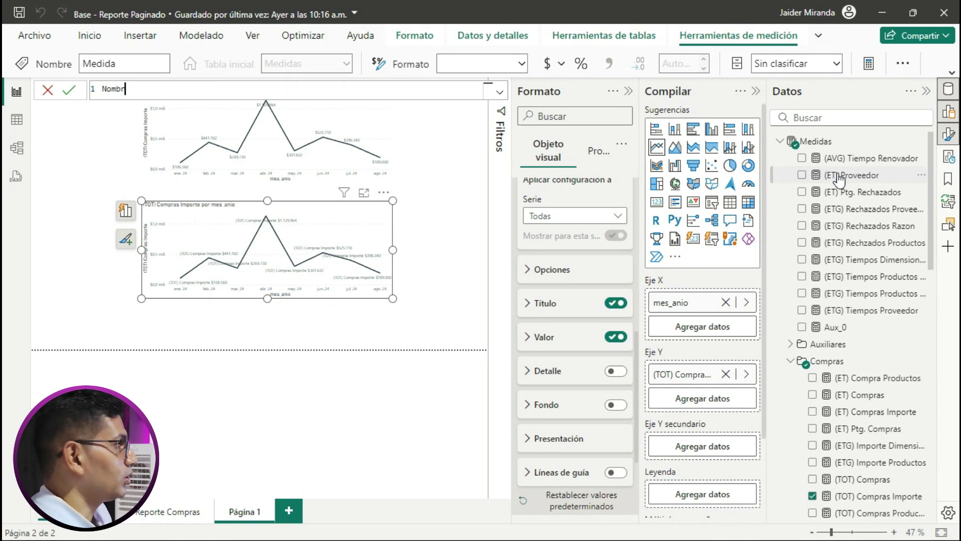
type("e Periodo = Select")
key("Down")
key("Down")
key("Down")
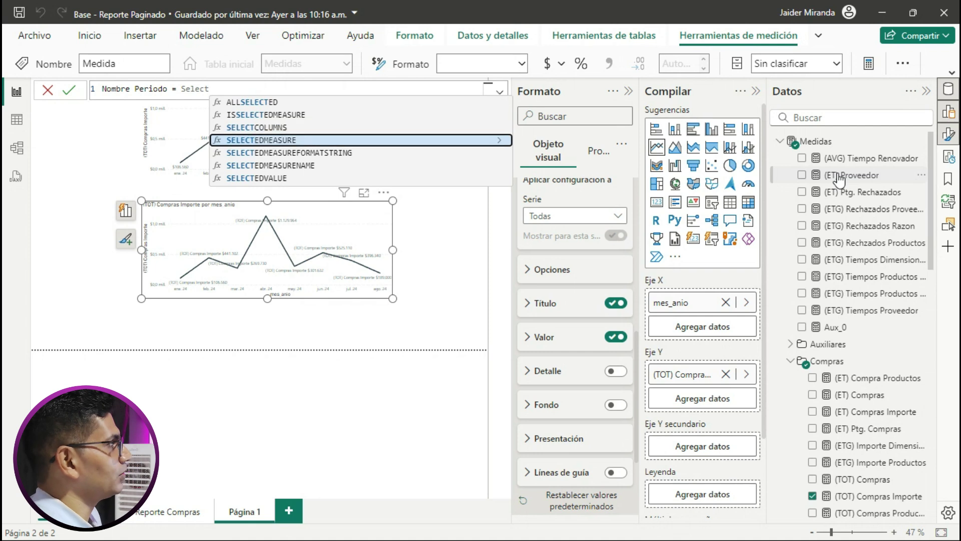
key("Down")
key("Tab")
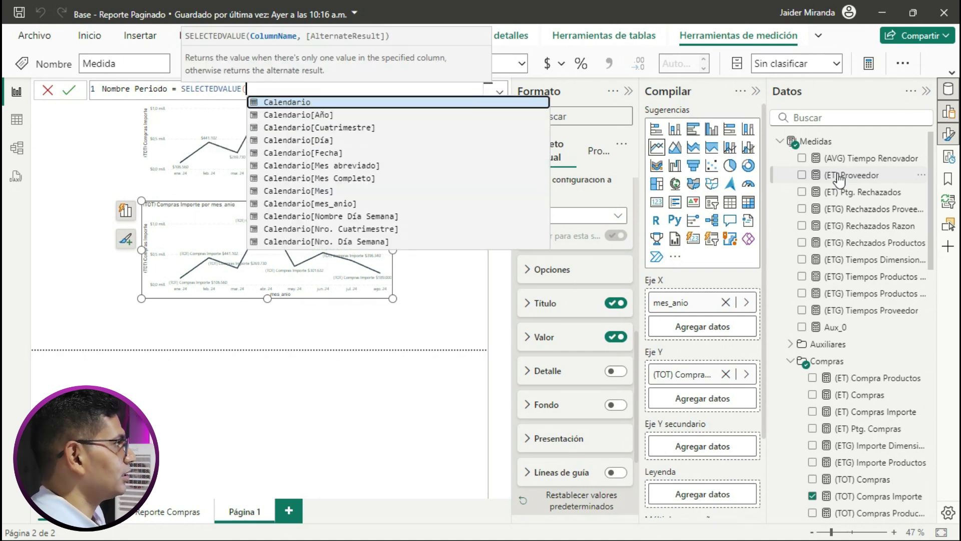
Step: Complete the Nombre Periodo formula with the Calendario[mes_anio] column as the SELECTEDVALUE argument and commit the measure
key("Down")
key("Down")
key("Down")
key("Down")
key("Down")
key("Down")
key("Down")
key("Down")
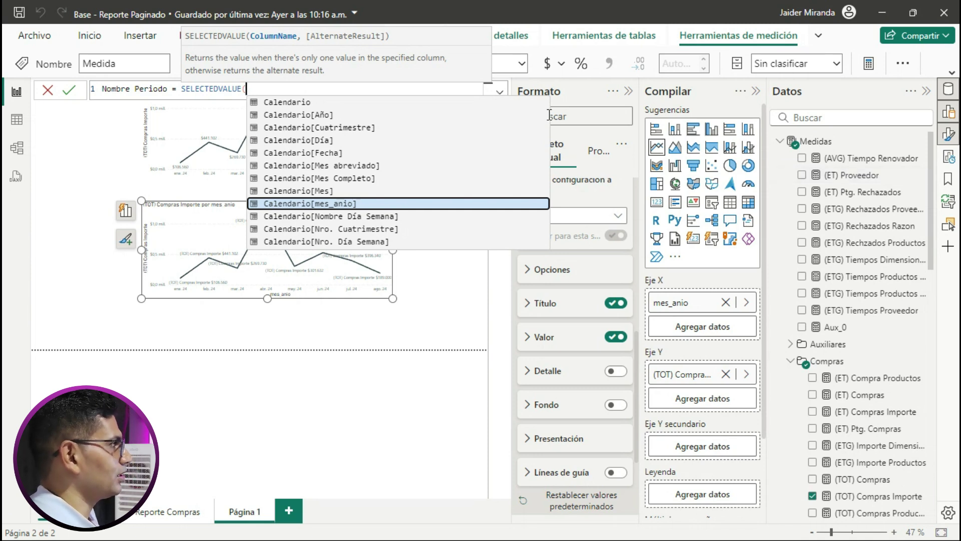
left_click(345, 205)
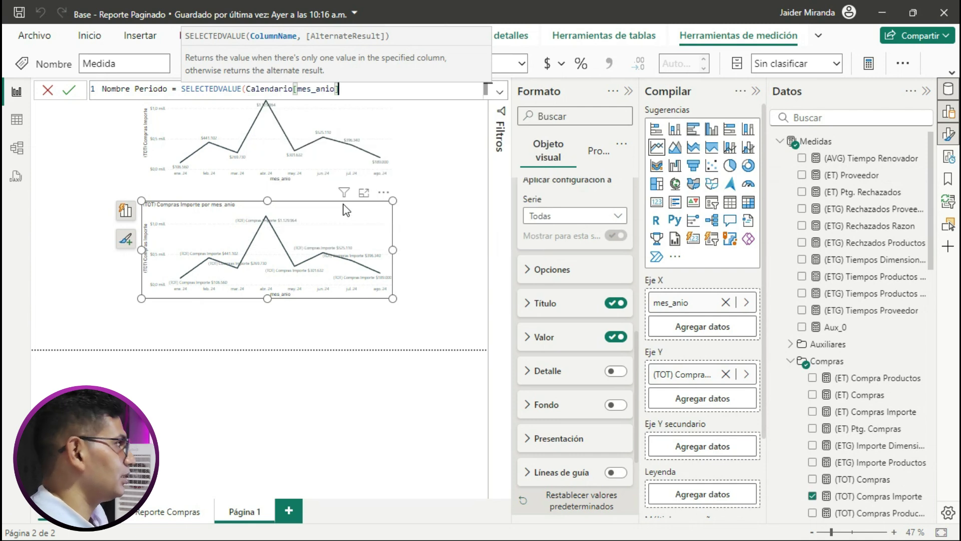
type(")")
key("Return")
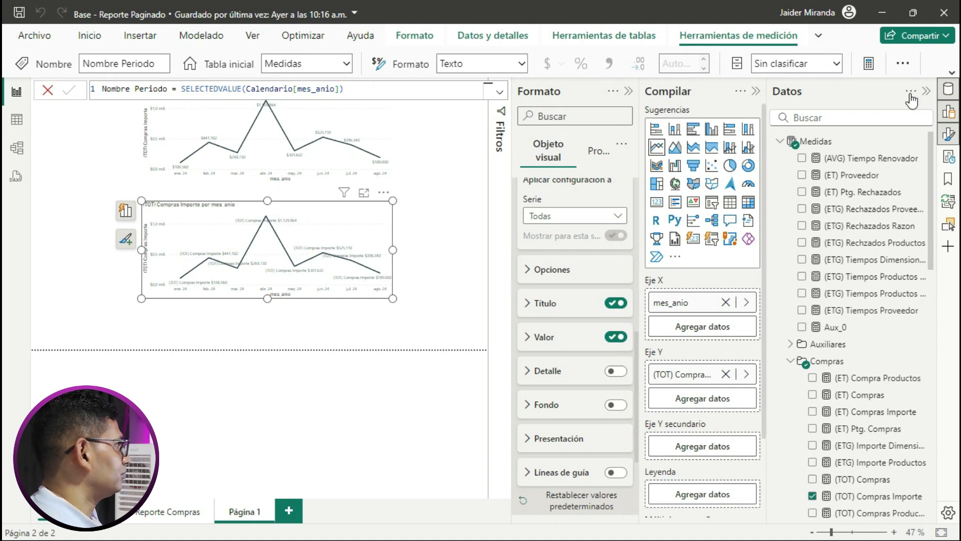
Step: Turn off the X-axis (Eje X) values and title on the lower line chart
left_click(926, 90)
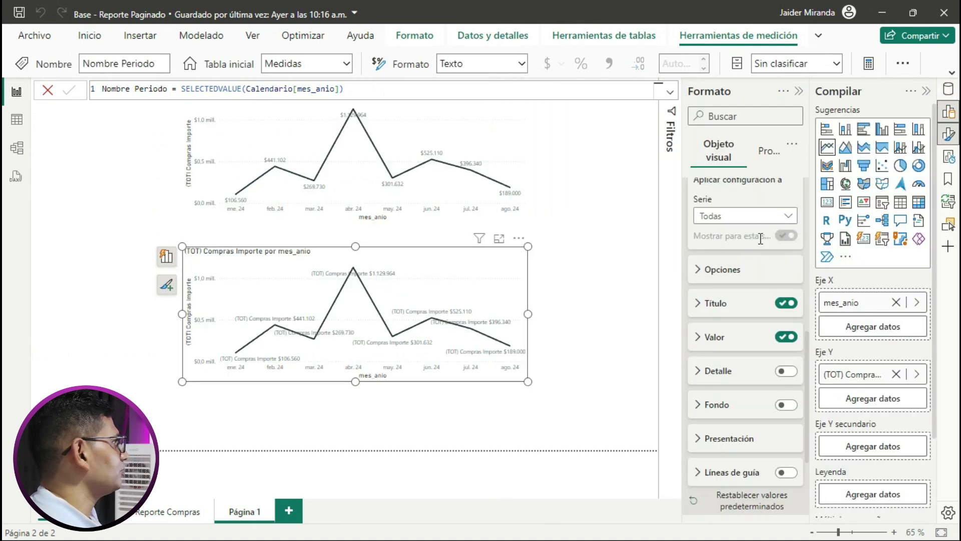
scroll(765, 300, "up", 2)
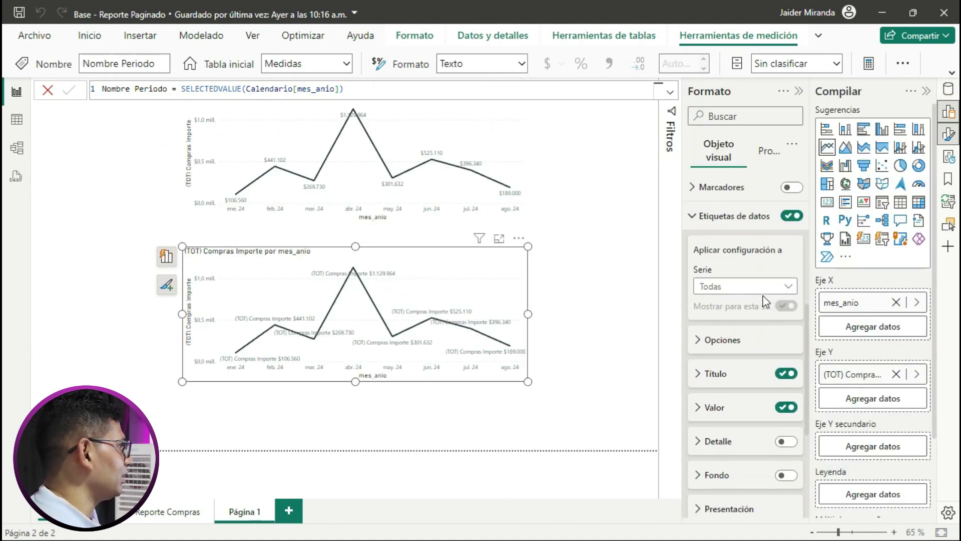
scroll(765, 301, "up", 5)
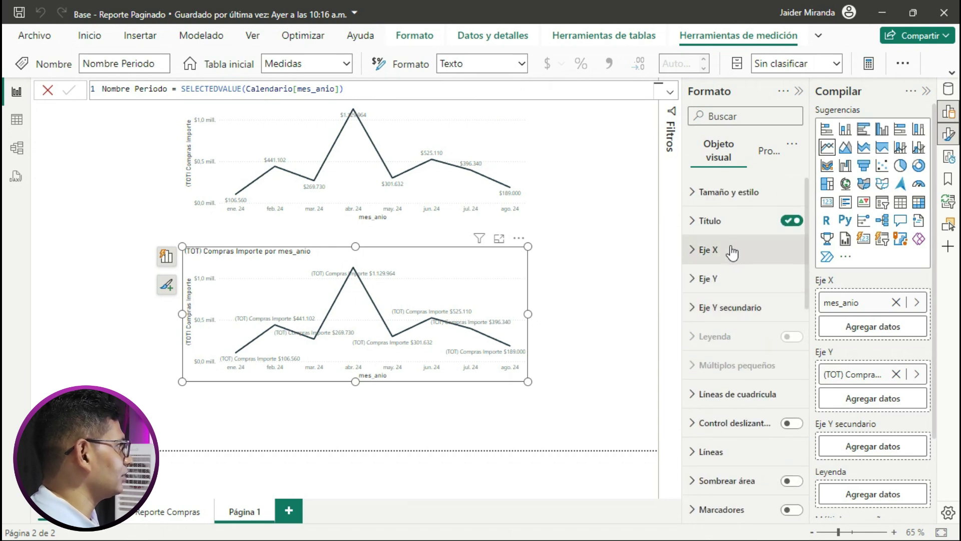
left_click(732, 254)
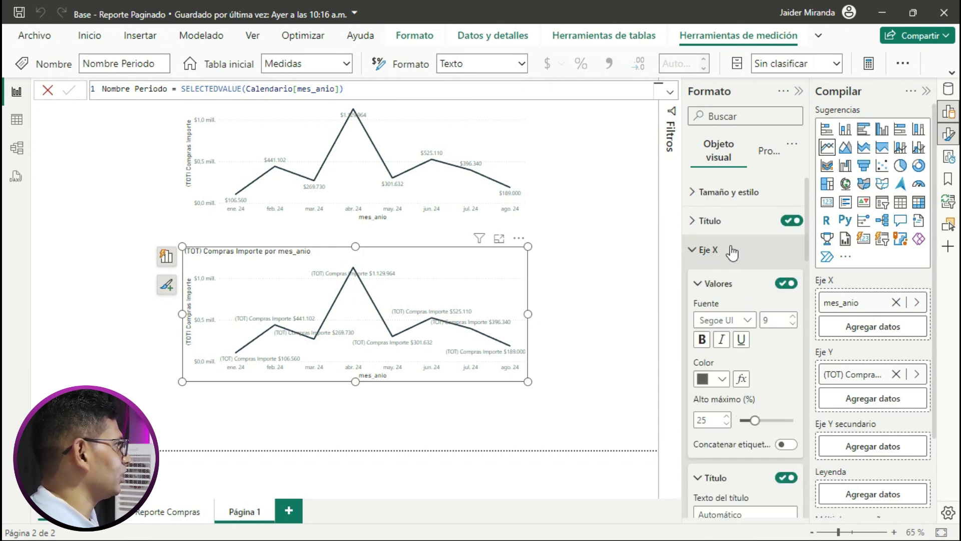
left_click(786, 283)
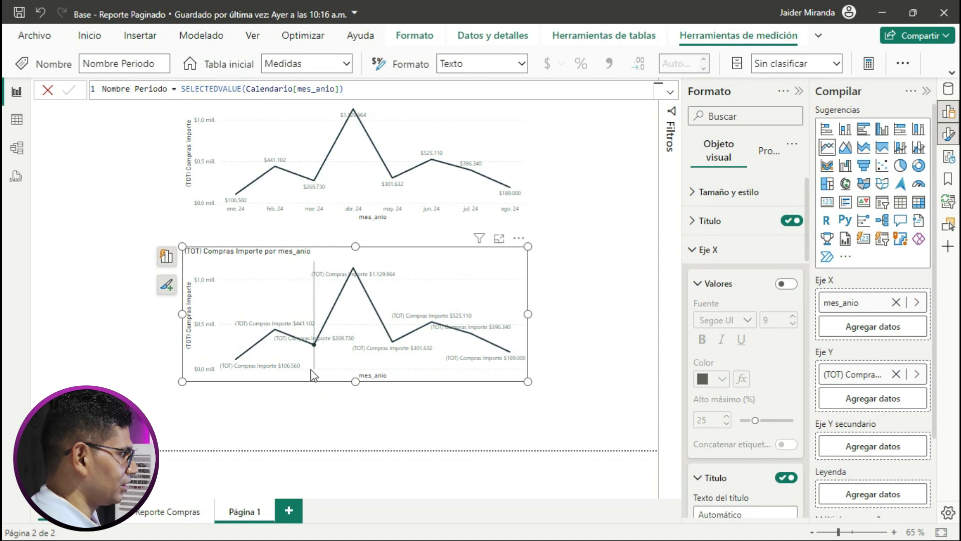
left_click(732, 284)
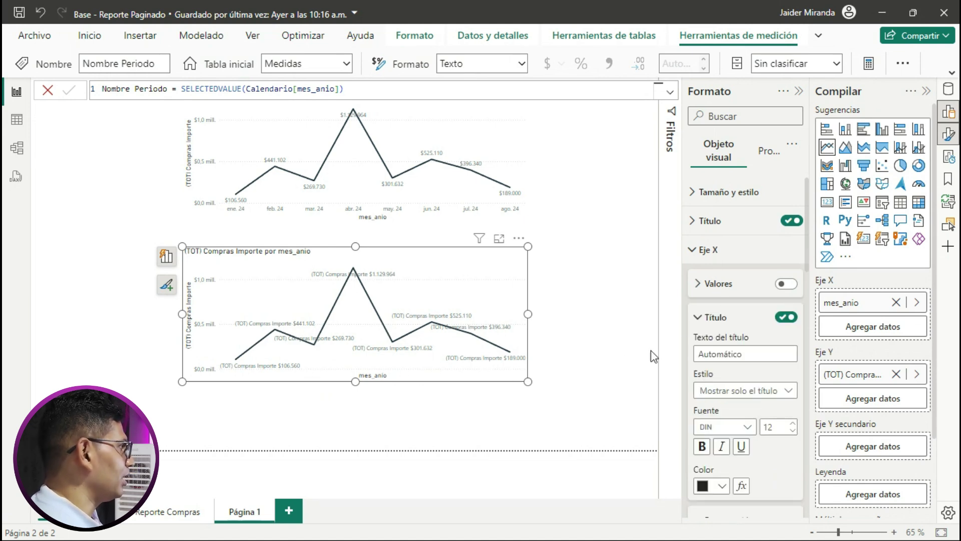
left_click(786, 317)
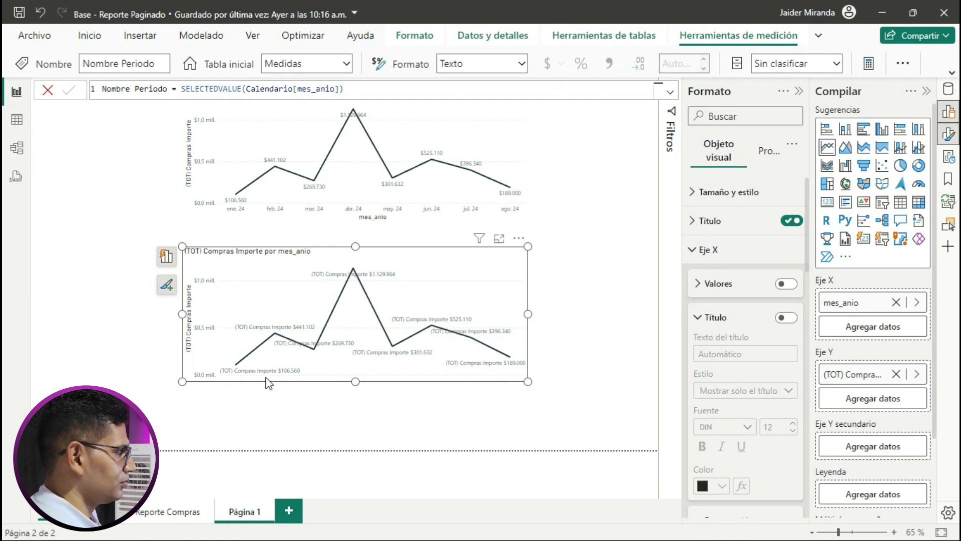
mouse_move(399, 374)
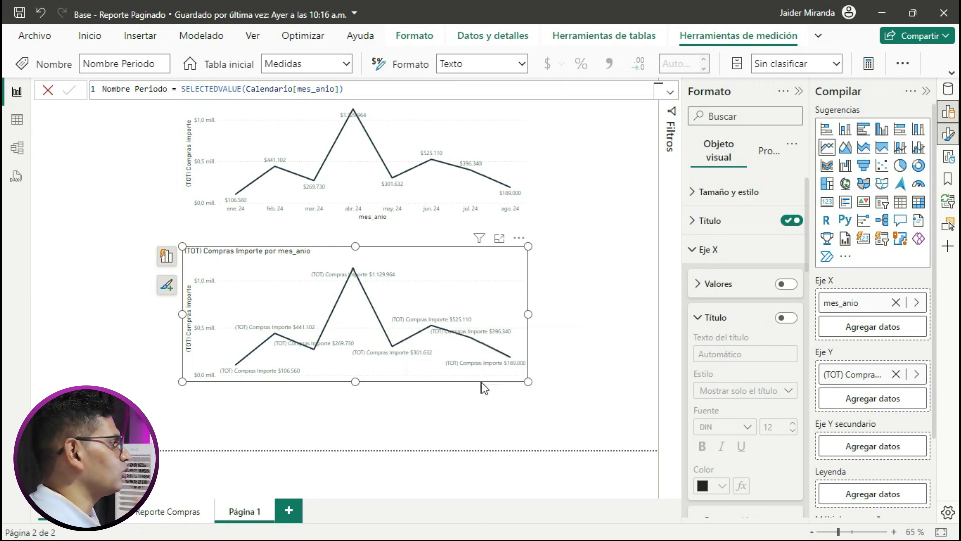
left_click(703, 249)
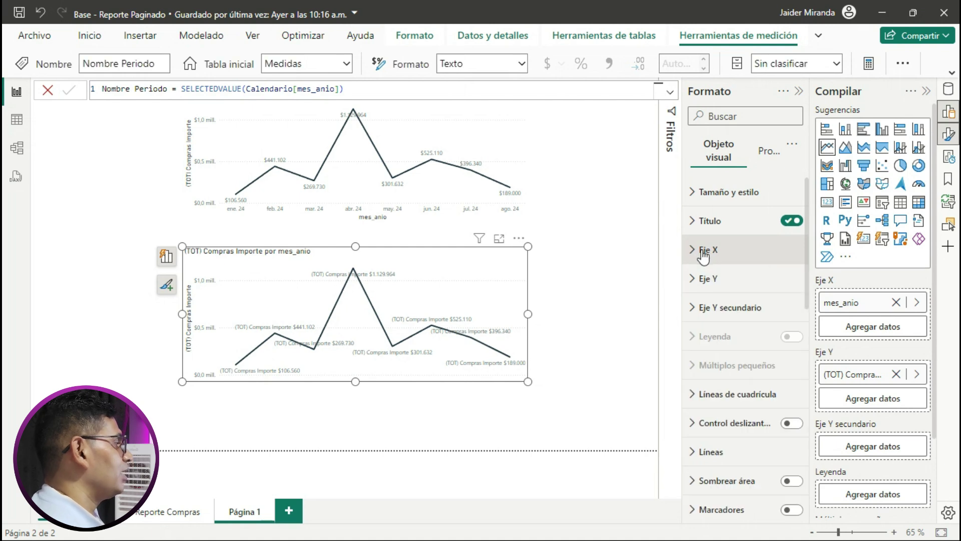
Step: Set the content (Contenido) of the lower chart's data label title to Personalizado
scroll(728, 286, "down", 6)
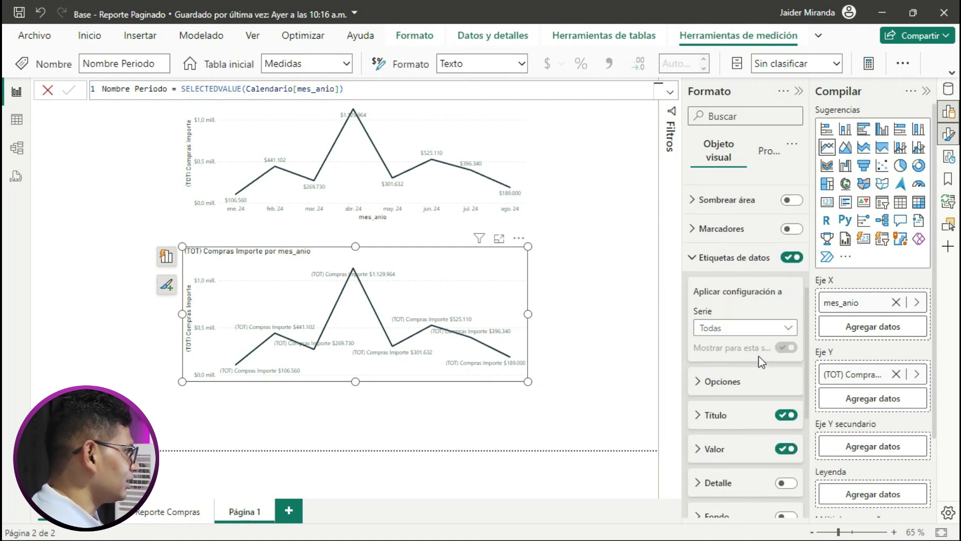
scroll(759, 360, "down", 2)
left_click(698, 281)
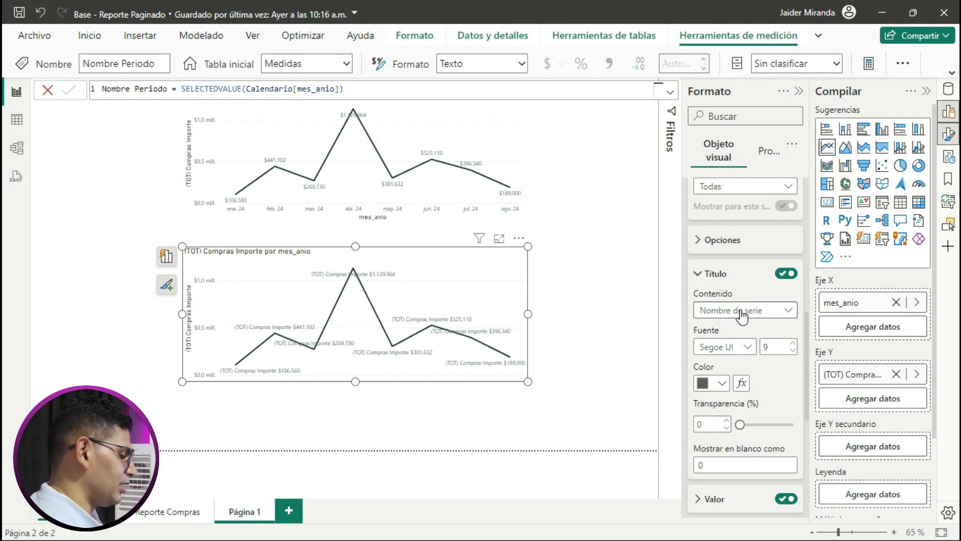
left_click_drag(689, 288, 801, 323)
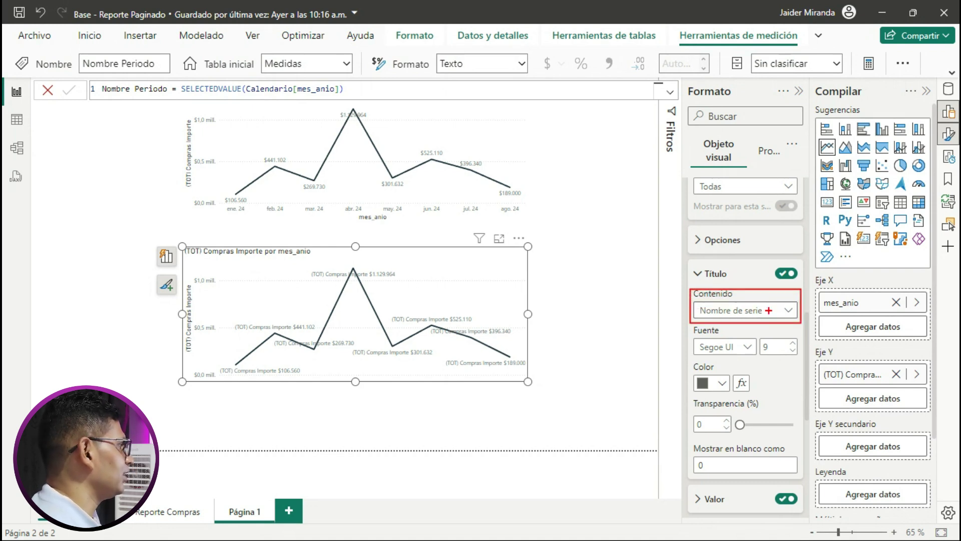
left_click(784, 312)
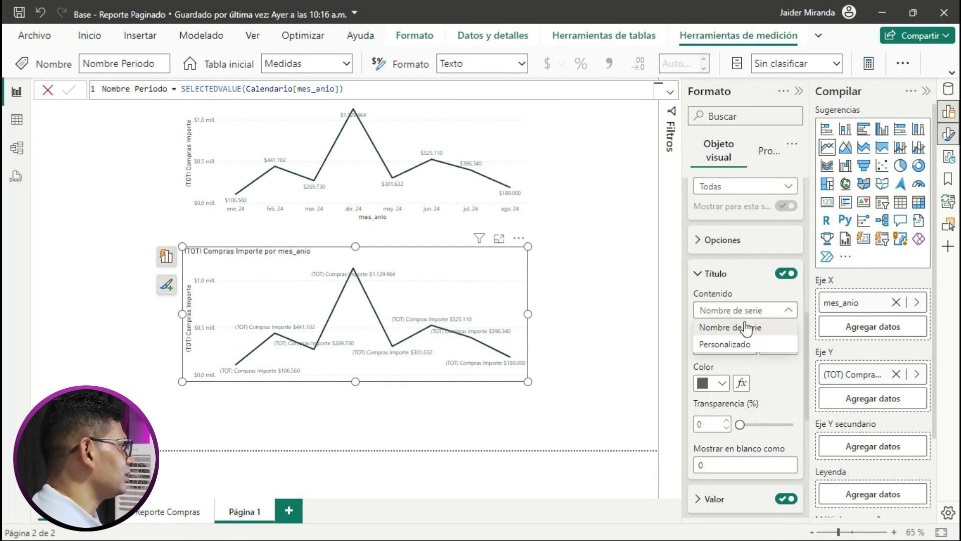
left_click(735, 344)
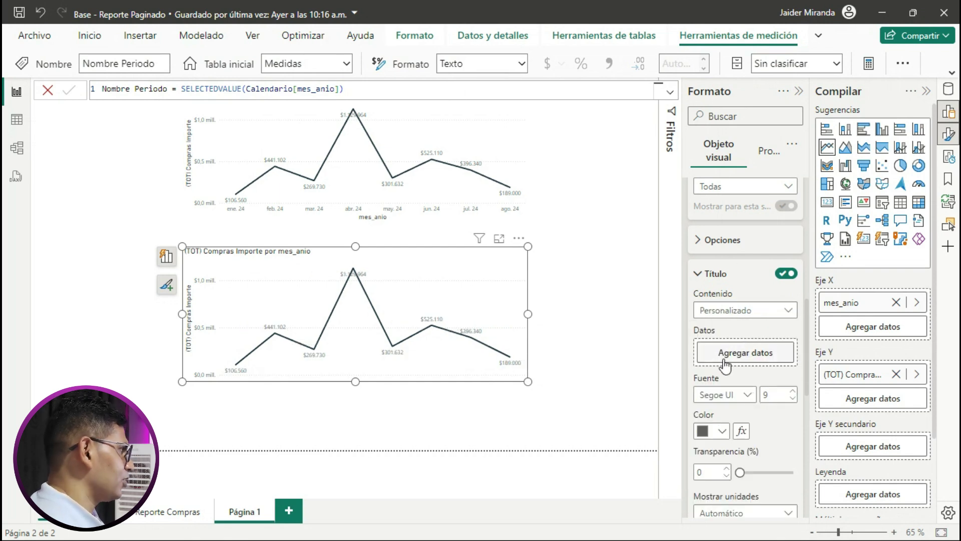
left_click_drag(690, 322, 802, 373)
key("Escape")
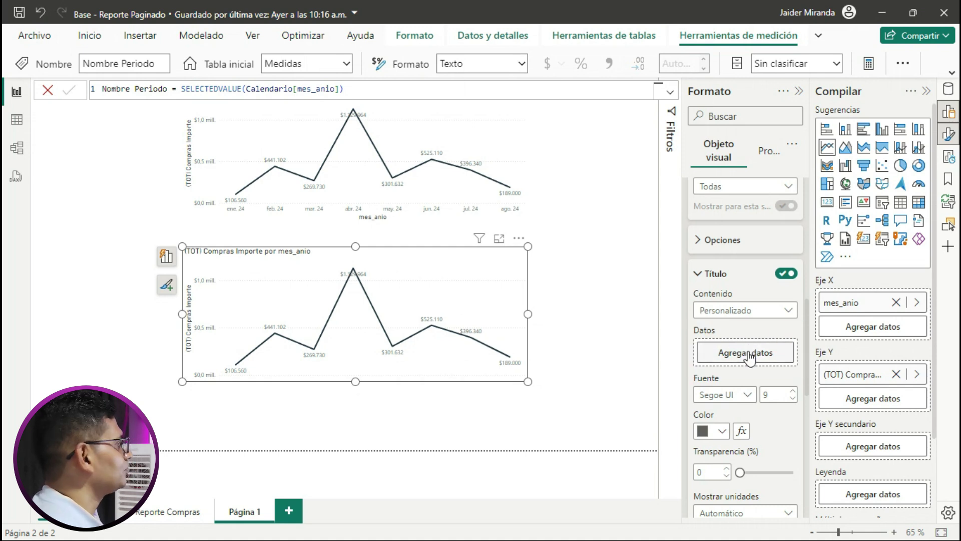
Step: Assign the Nombre Periodo measure as the data label title's field and inspect the lower chart in focus mode
left_click(751, 351)
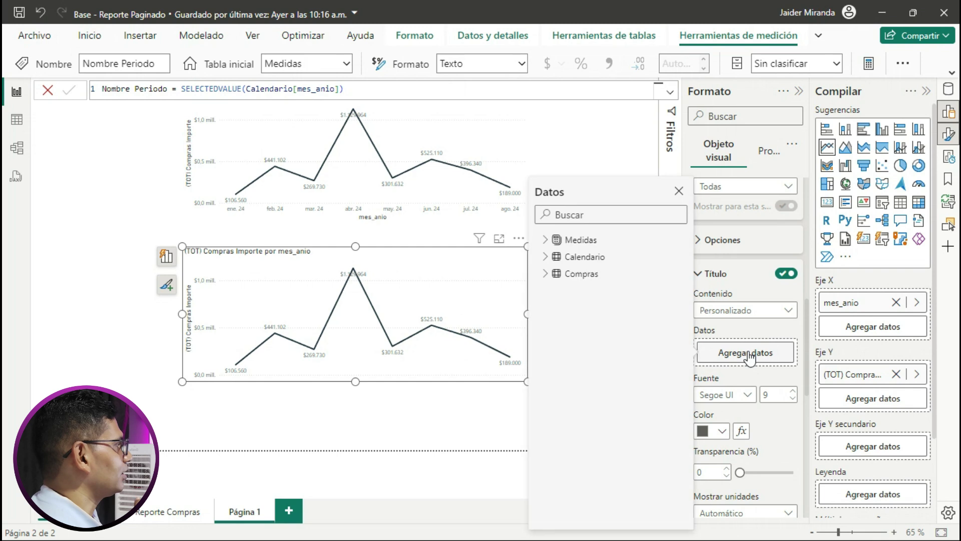
left_click(564, 245)
left_click(567, 215)
type("Nombre")
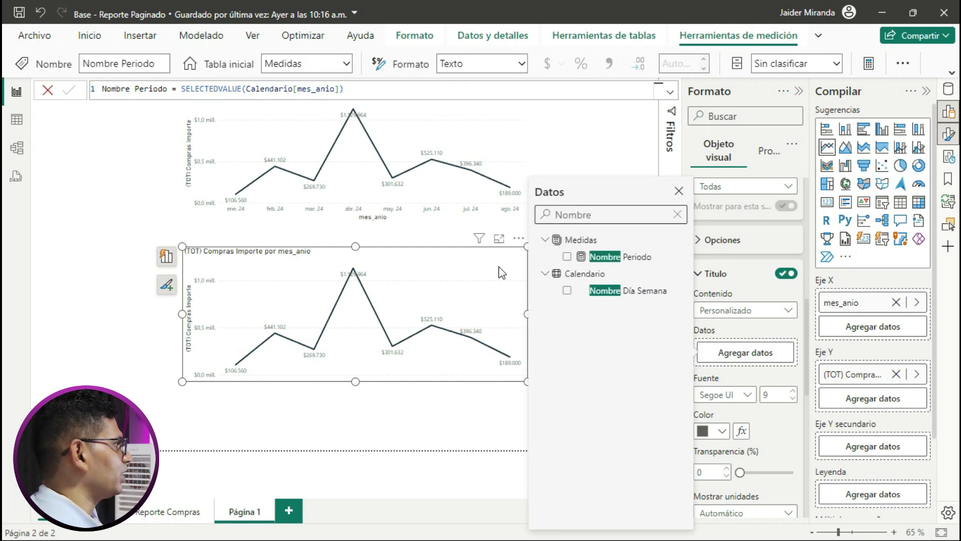
left_click(567, 256)
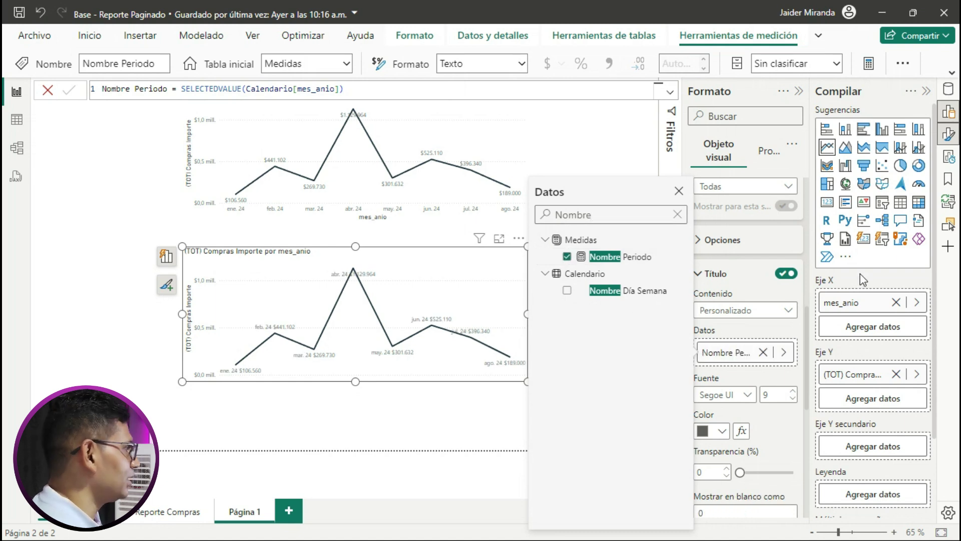
left_click(678, 191)
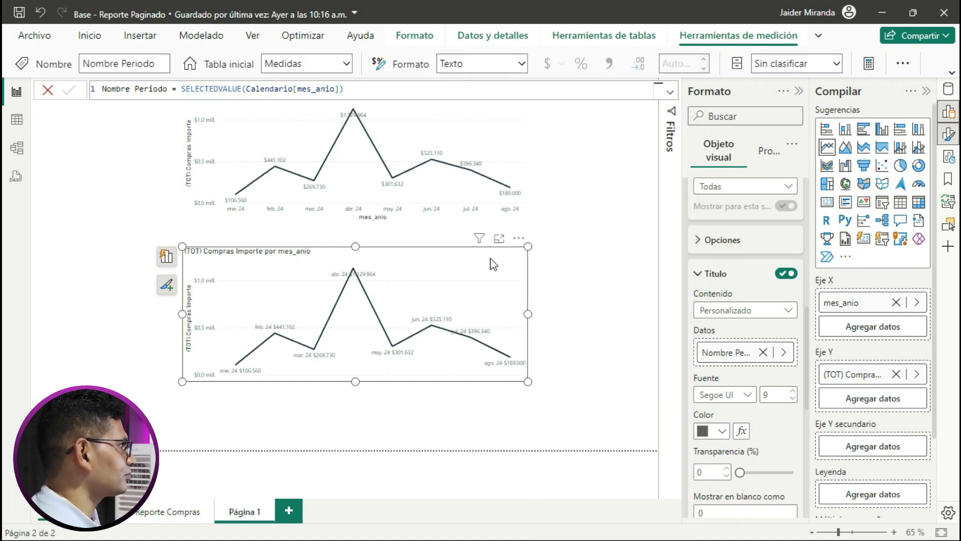
left_click(499, 238)
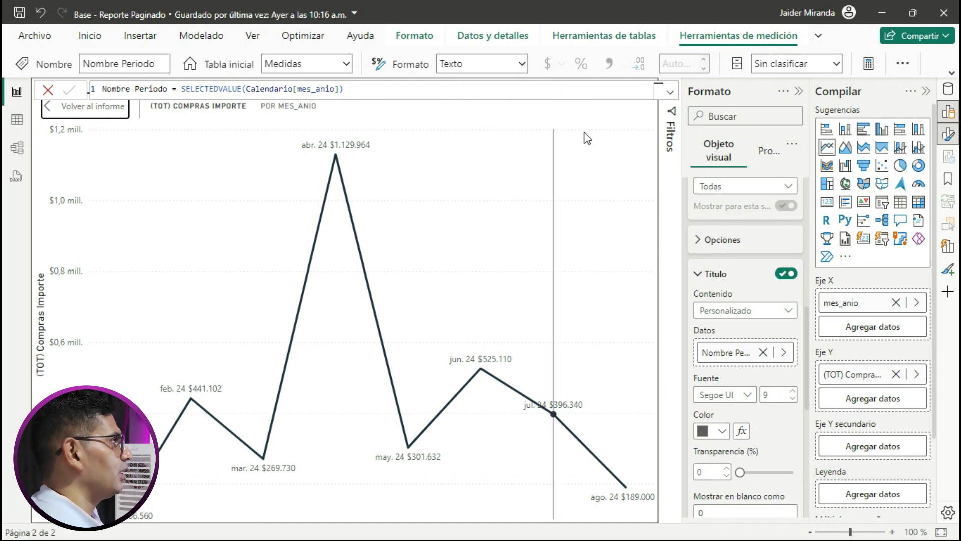
left_click(86, 107)
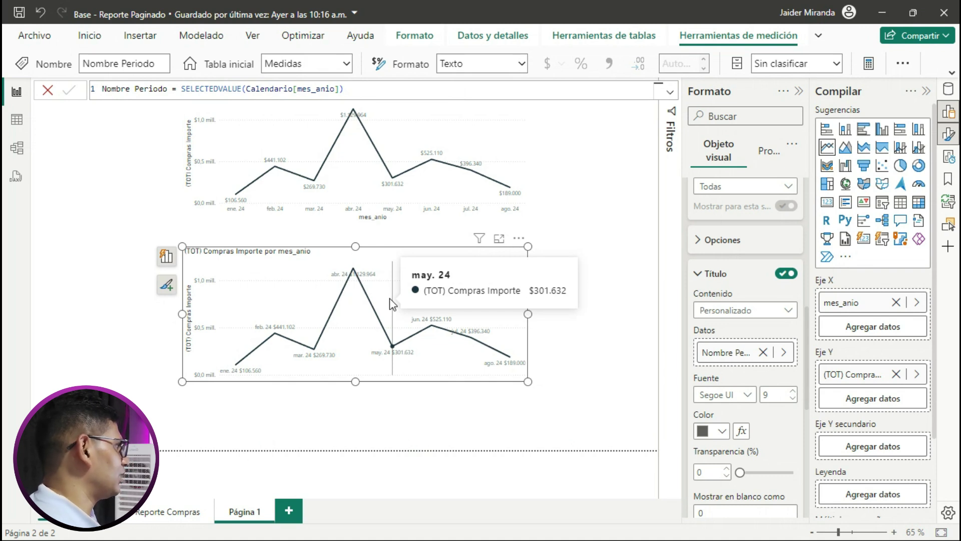
Step: Set the presentation (Presentación) of the lower chart's data labels to Multilínea
left_click(723, 275)
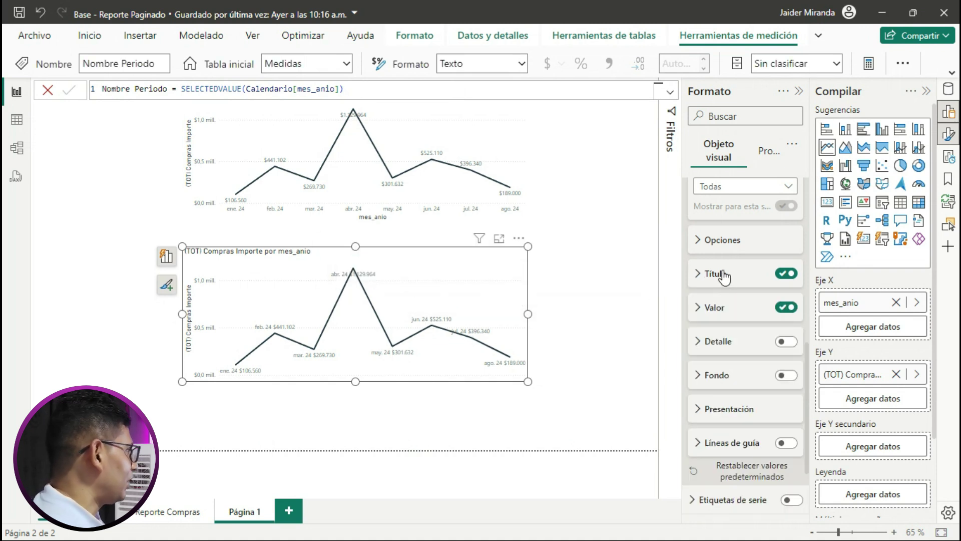
left_click(718, 409)
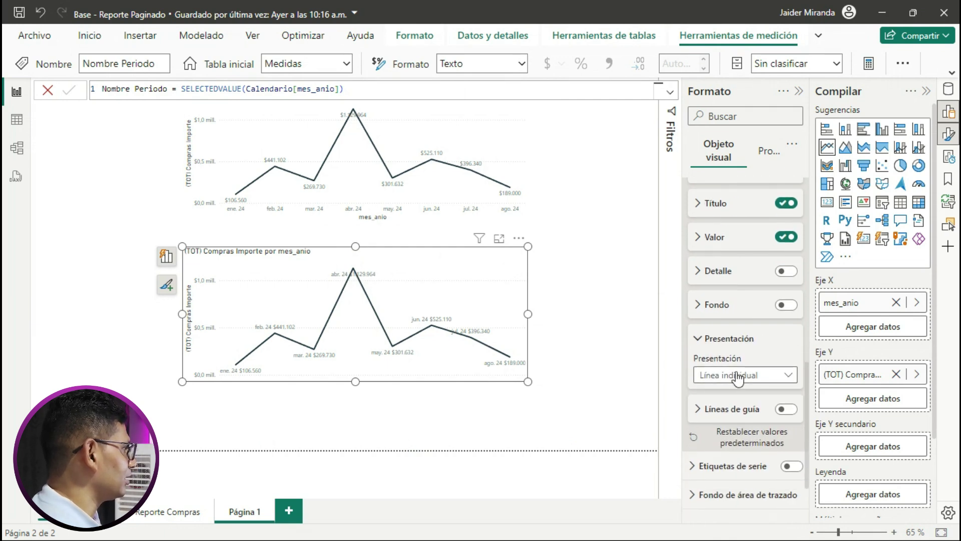
left_click(738, 380)
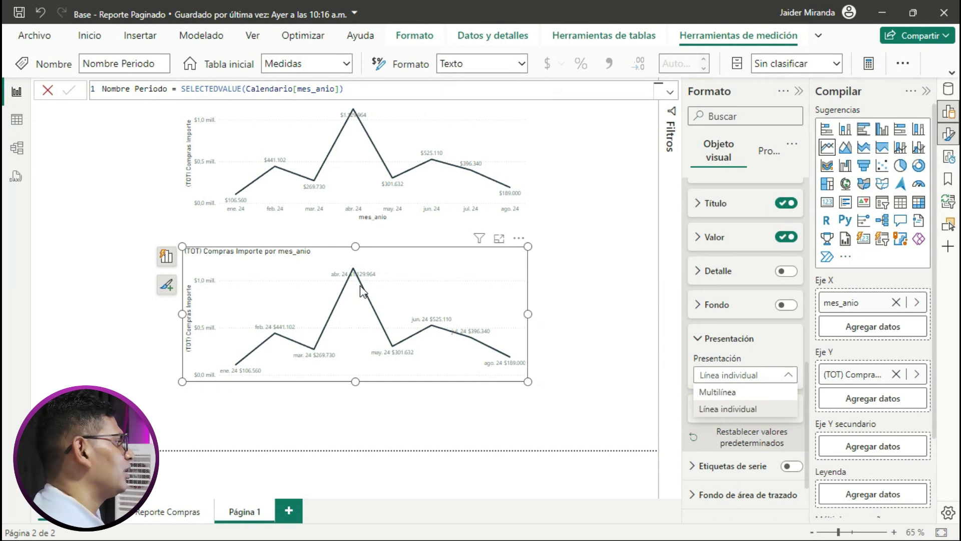
left_click(717, 392)
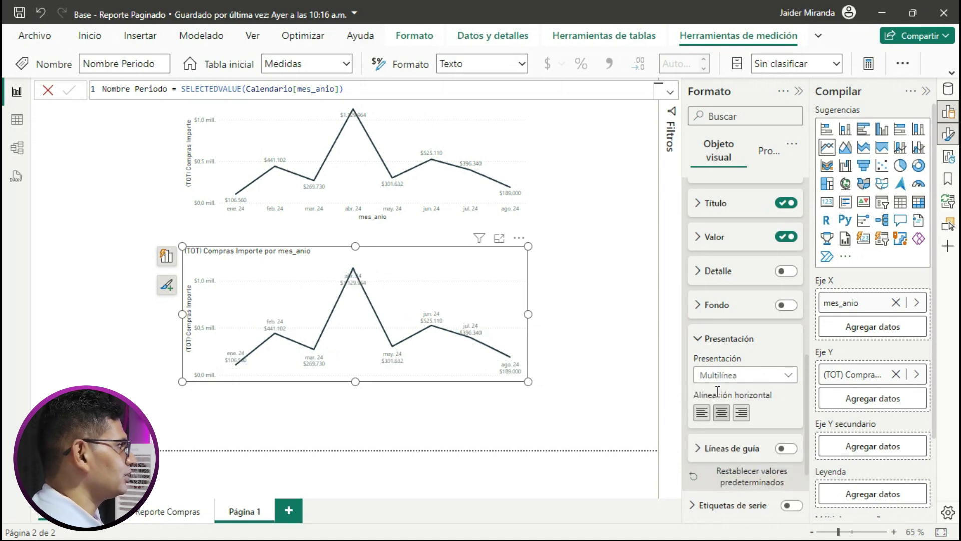
left_click(724, 341)
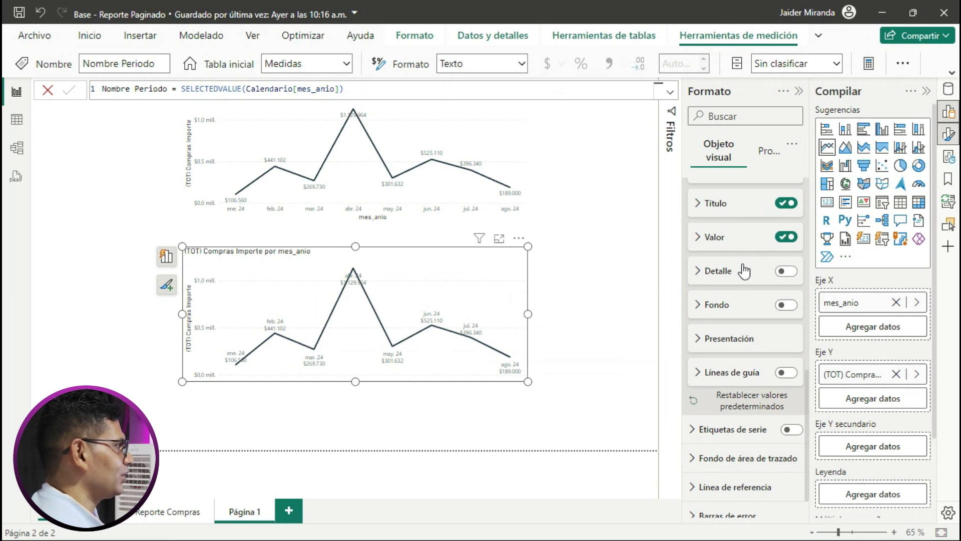
Step: Turn on the data labels' Detalle section and add the "MoM% de (TOT) Com..." measure from Medidas as its data
left_click(786, 272)
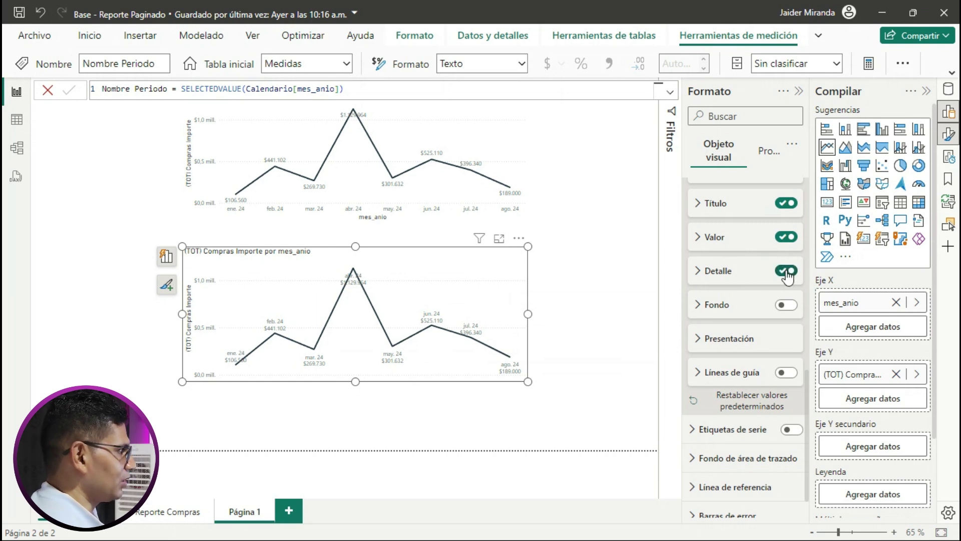
left_click(719, 272)
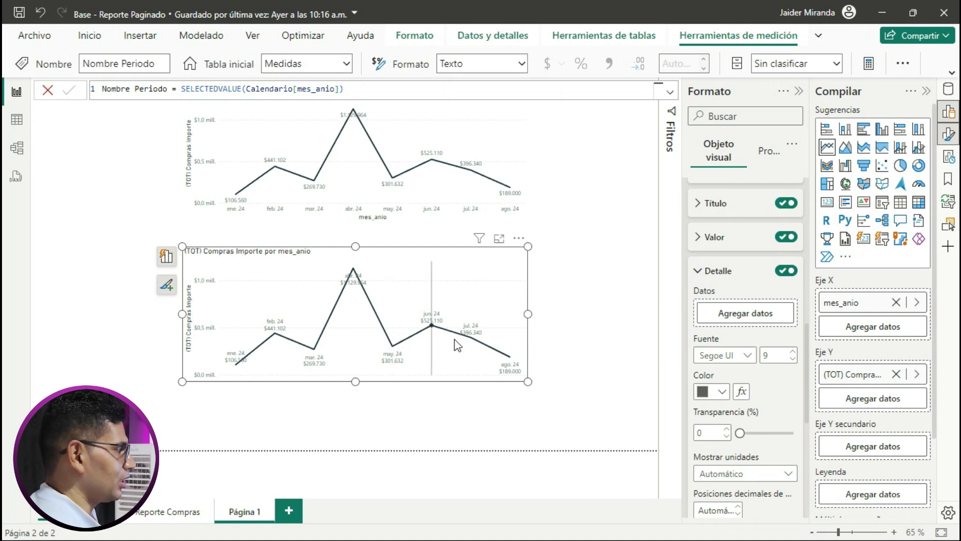
left_click(753, 315)
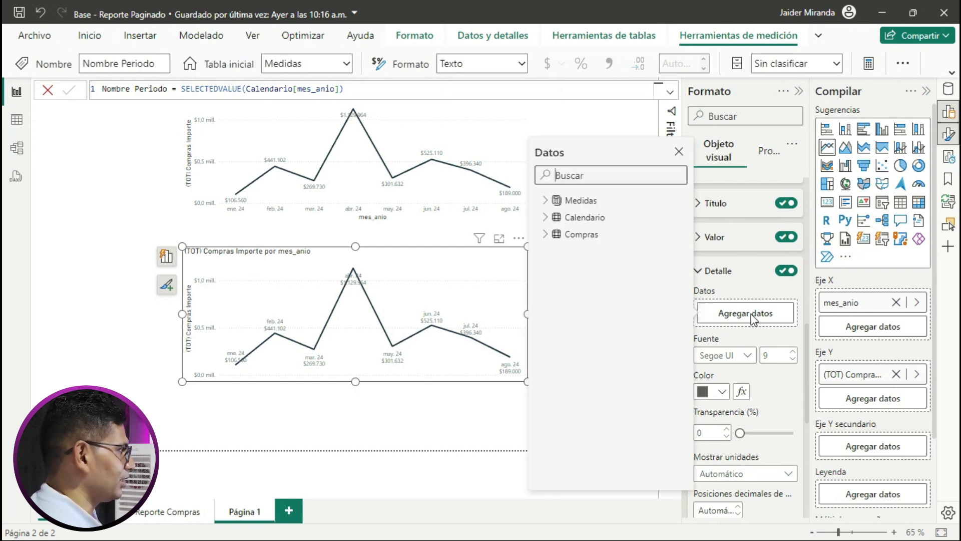
left_click(545, 200)
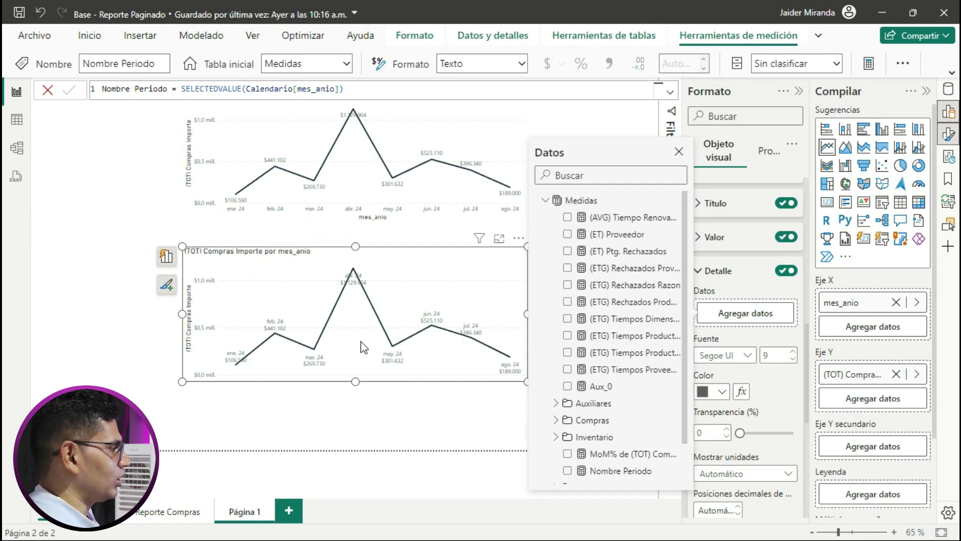
left_click(568, 454)
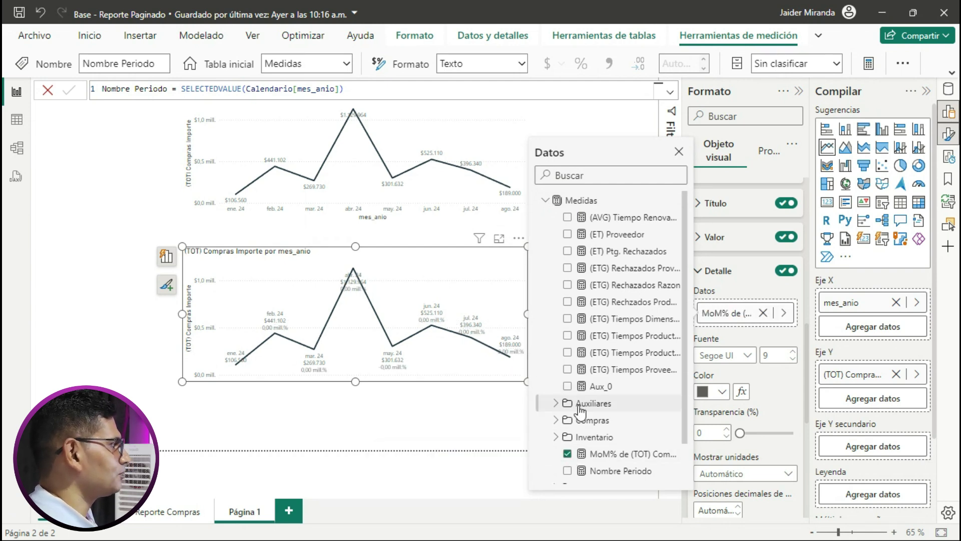
left_click(679, 152)
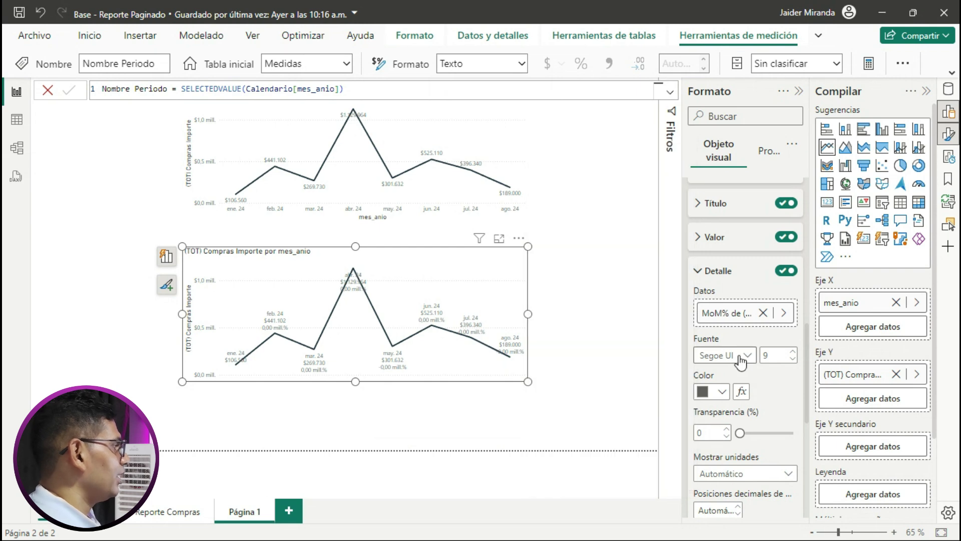
Step: Set the display units (Mostrar unidades) of the data labels' Detalle section to Ninguno
scroll(751, 351, "down", 4)
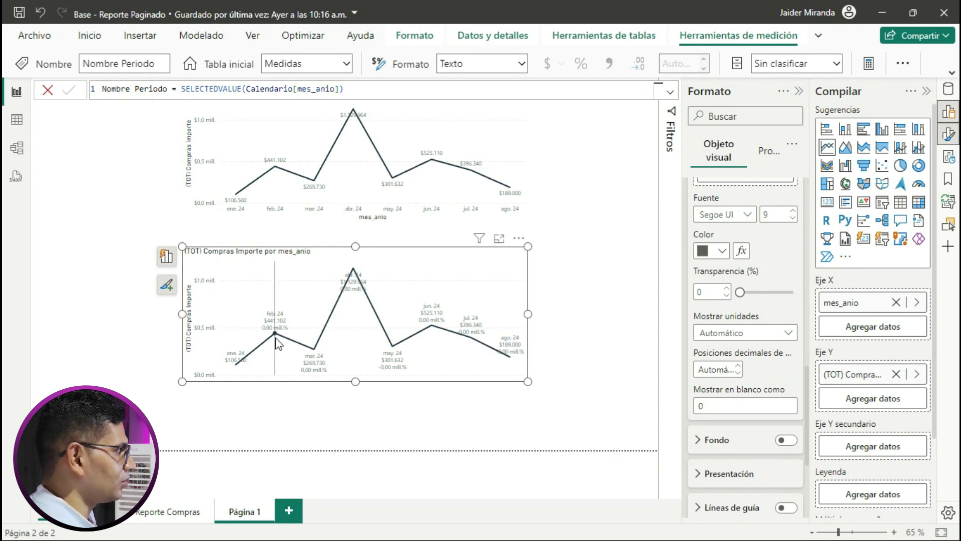
scroll(750, 305, "up", 1)
scroll(751, 305, "up", 2)
left_click(734, 409)
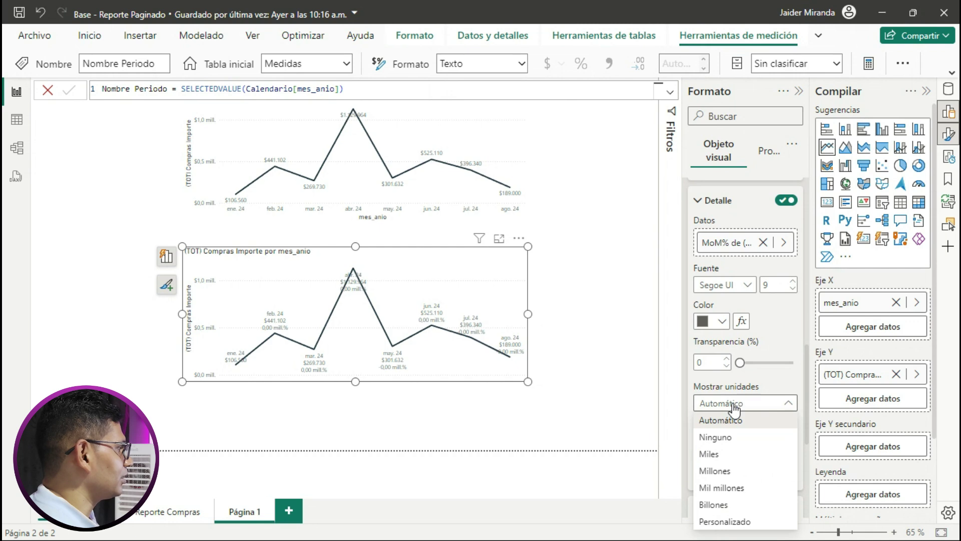
left_click(724, 436)
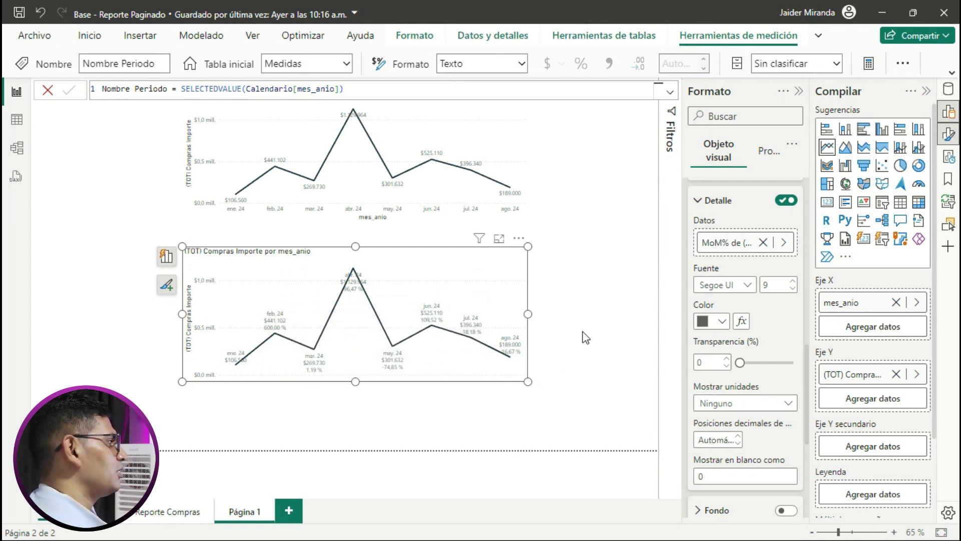
Step: Enlarge the lower line chart in width and height, and turn off its Y-axis title
scroll(695, 302, "up", 2)
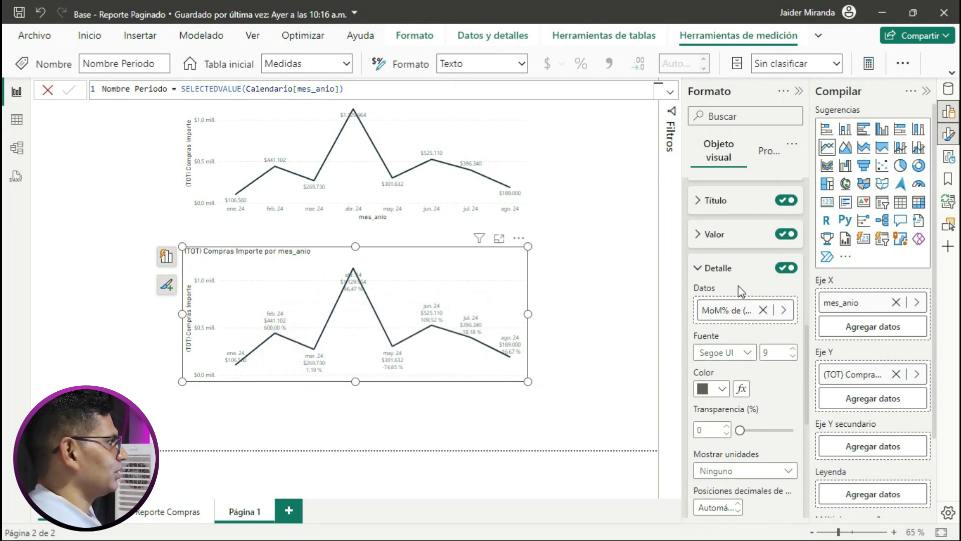
left_click_drag(528, 382, 618, 419)
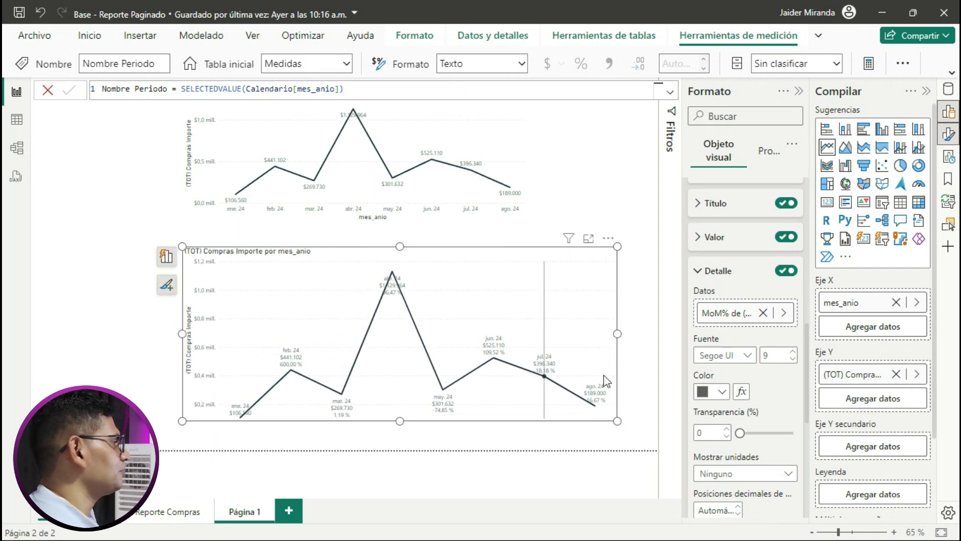
scroll(736, 271, "up", 5)
scroll(736, 257, "up", 5)
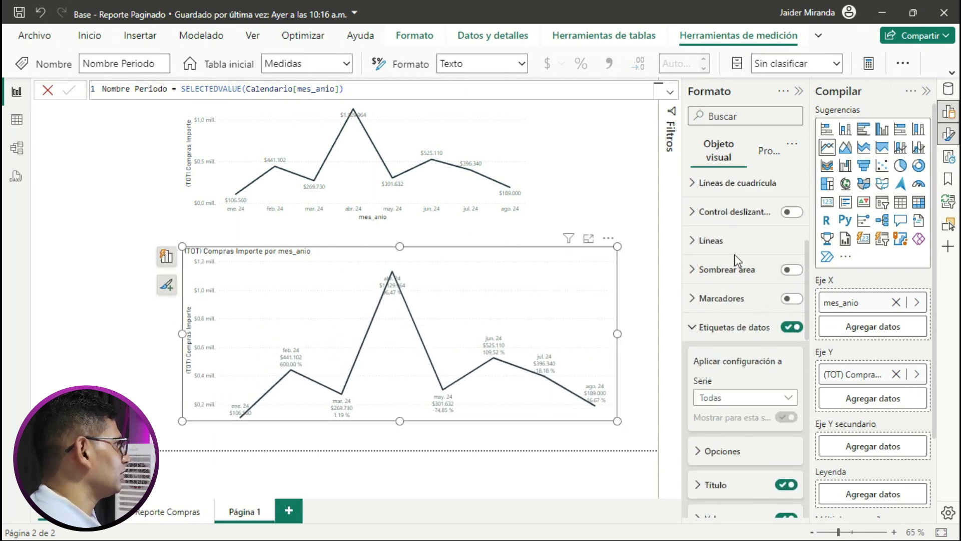
left_click(715, 278)
scroll(736, 261, "down", 4)
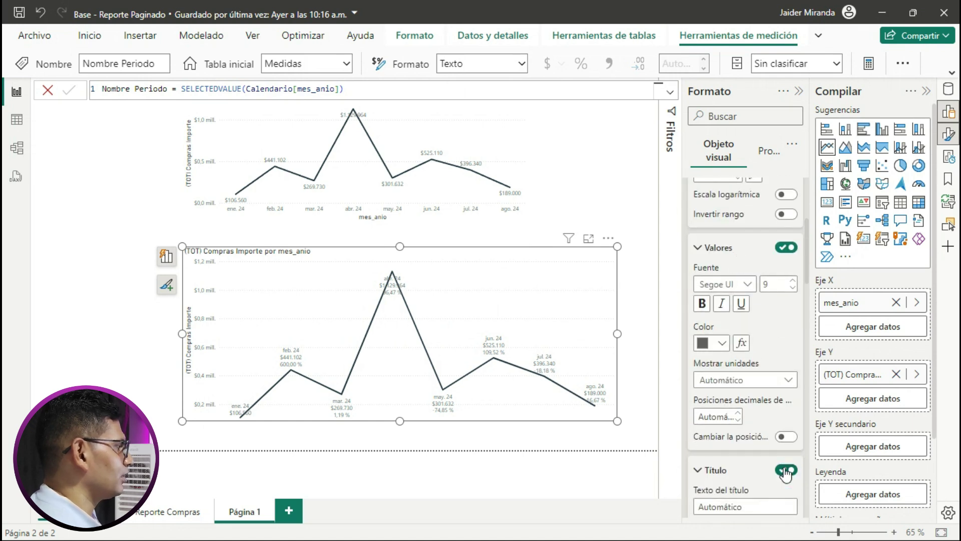
left_click(786, 470)
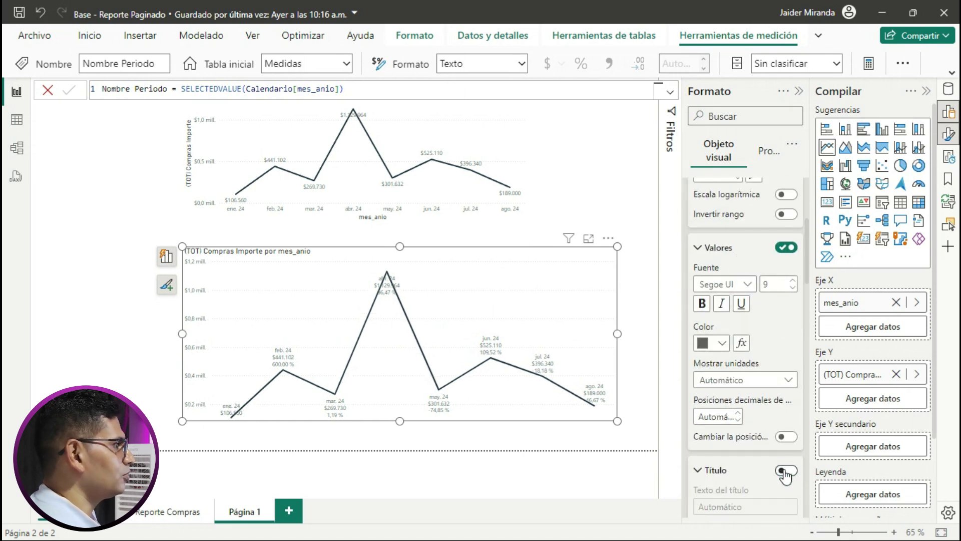
Step: Set the lower chart's Y-axis values to DIN size 8, and turn those axis values off
left_click(747, 289)
left_click(708, 334)
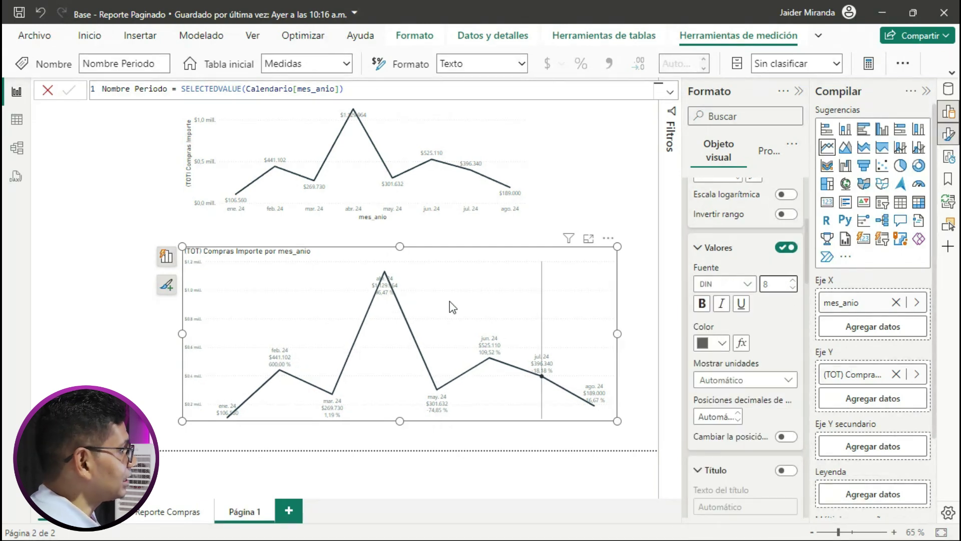
left_click(796, 247)
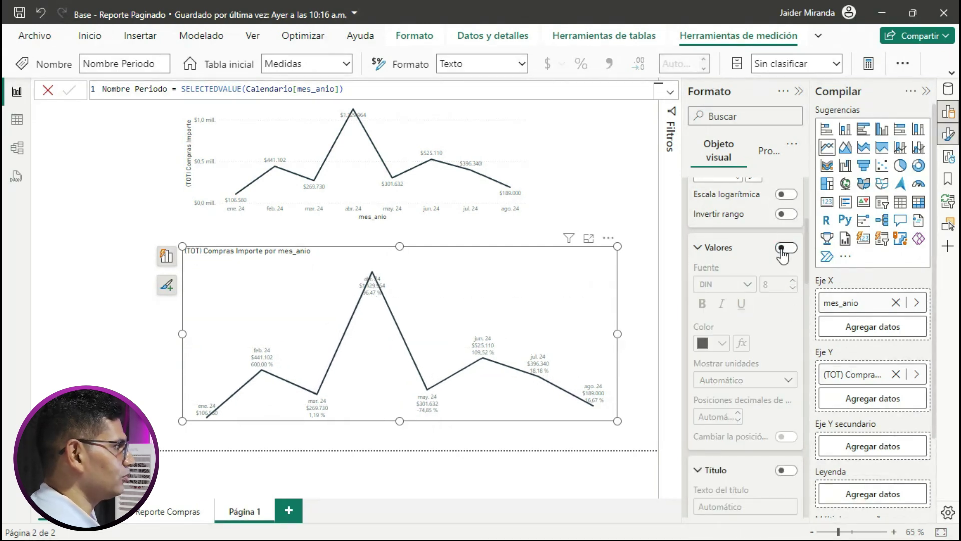
mouse_move(363, 362)
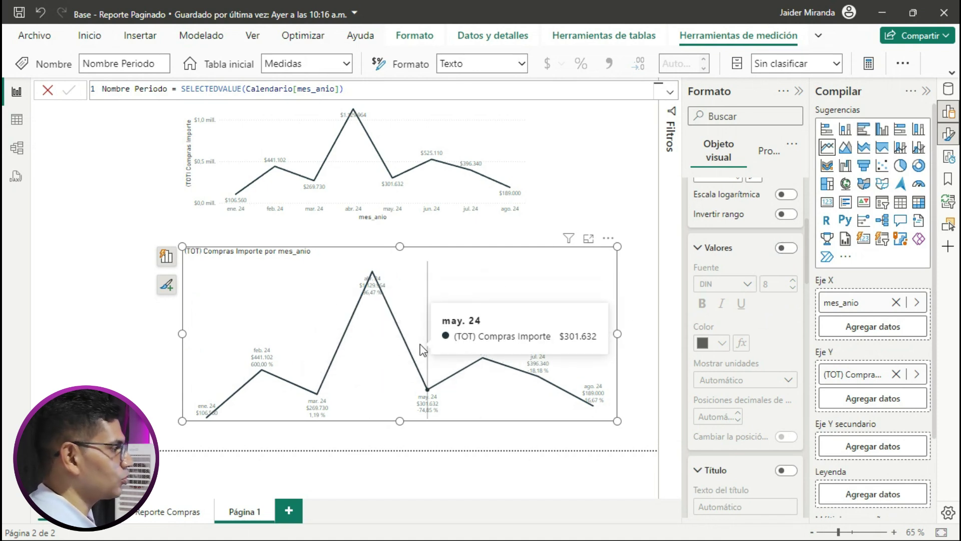
left_click(726, 248)
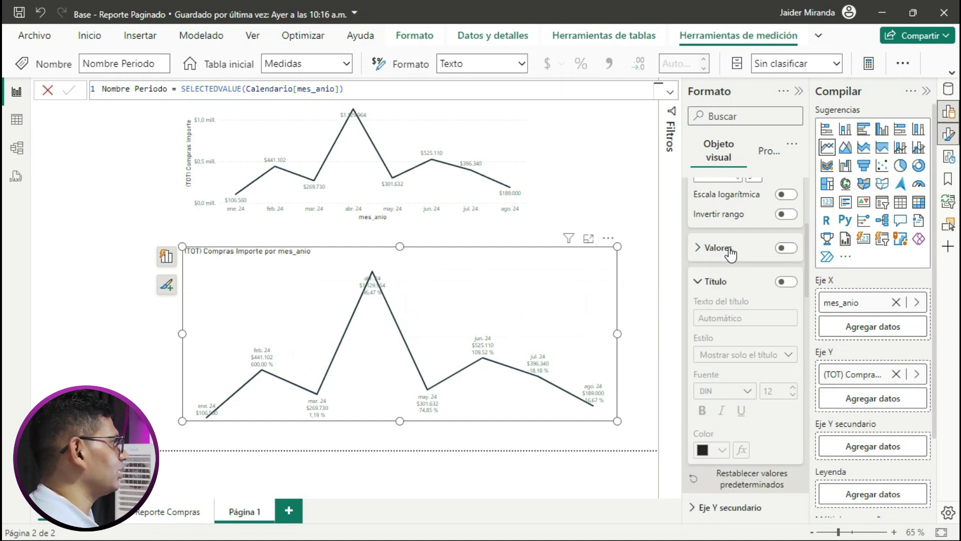
left_click(719, 282)
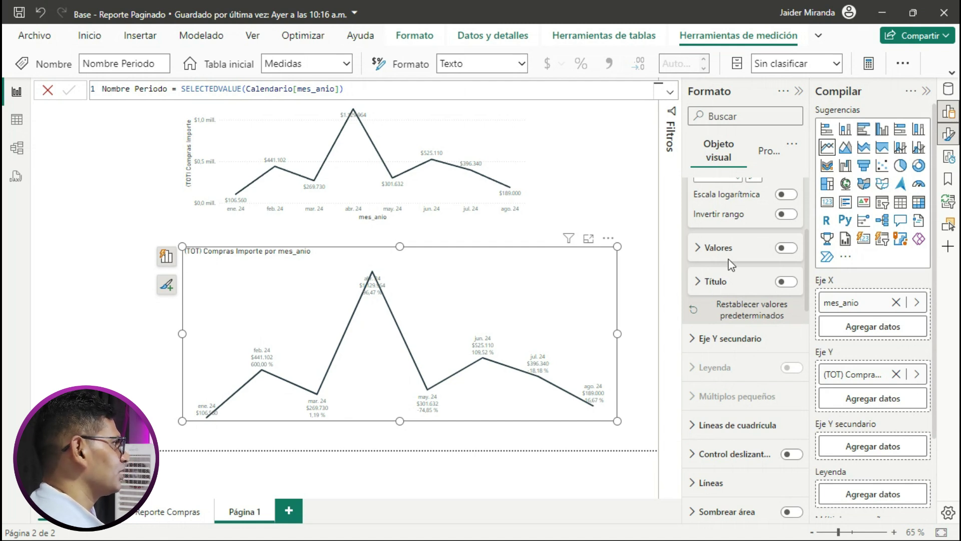
Step: Format the lower chart's data label title (Título) with the DIN font, size 10, in black
scroll(740, 264, "down", 4)
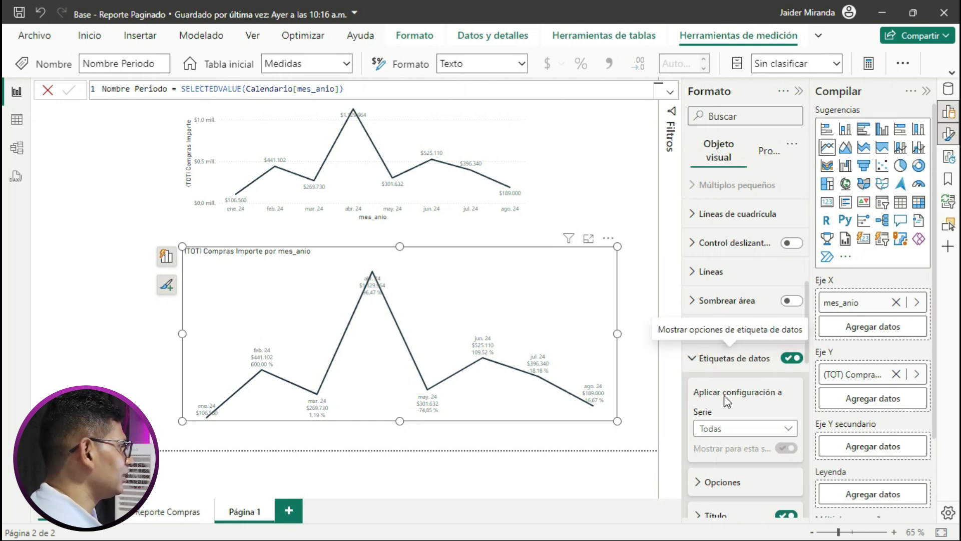
scroll(809, 327, "down", 5)
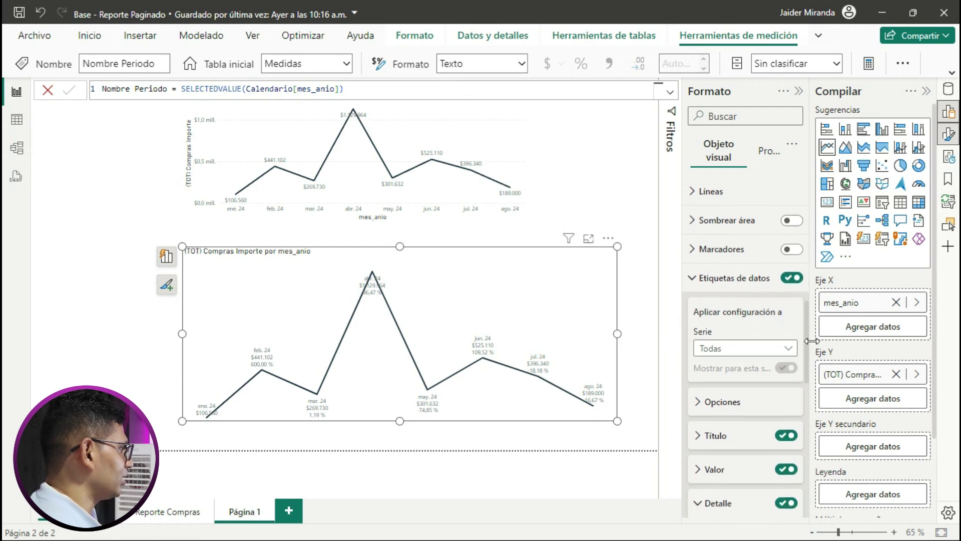
left_click(728, 294)
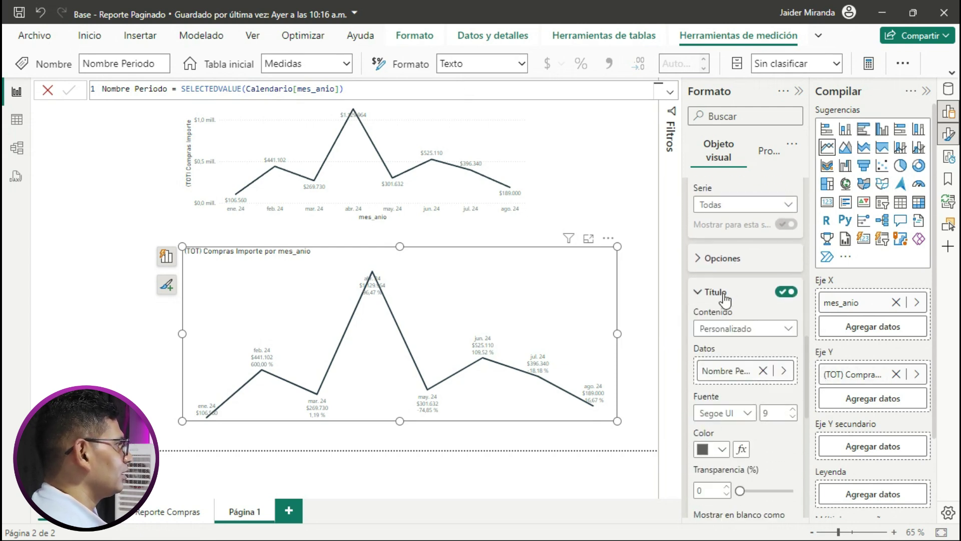
left_click(746, 413)
left_click(709, 224)
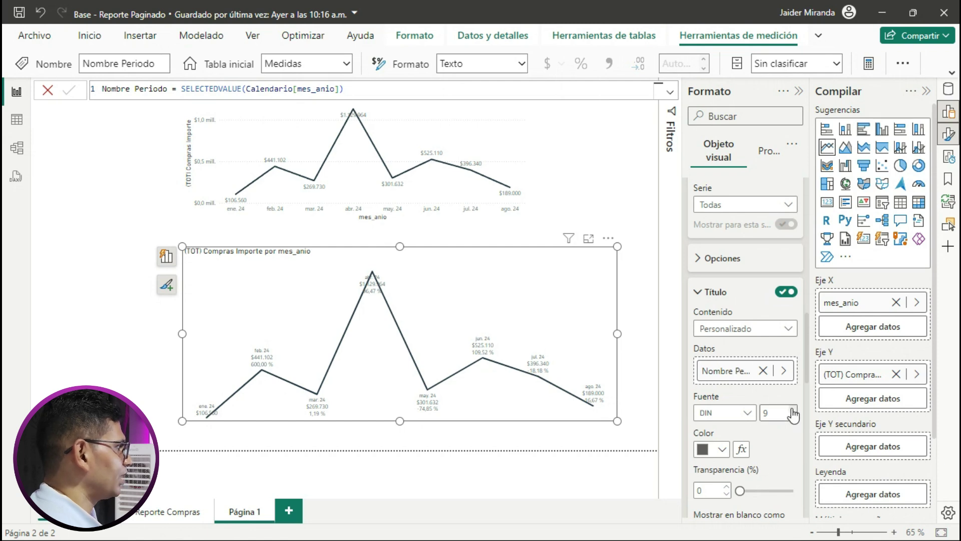
left_click(722, 449)
left_click(732, 226)
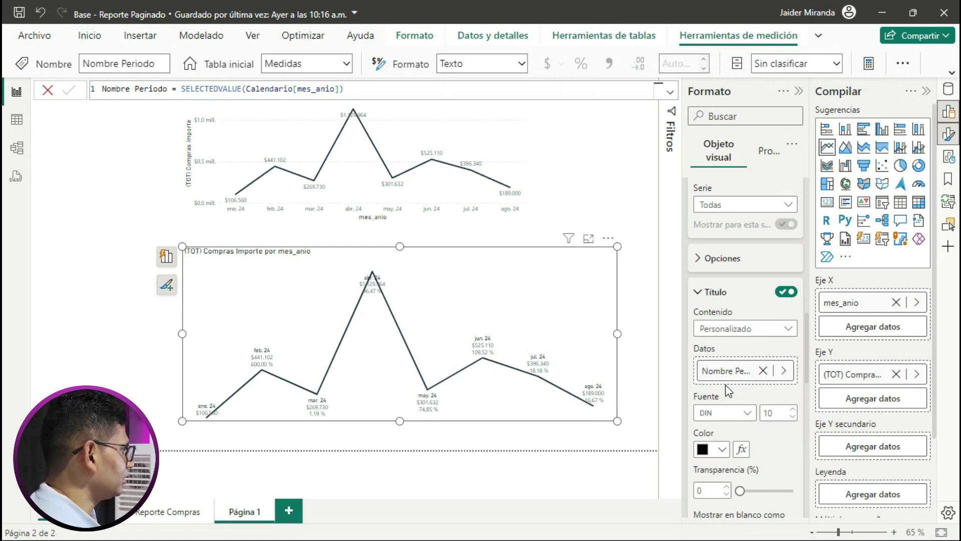
scroll(800, 442, "down", 3)
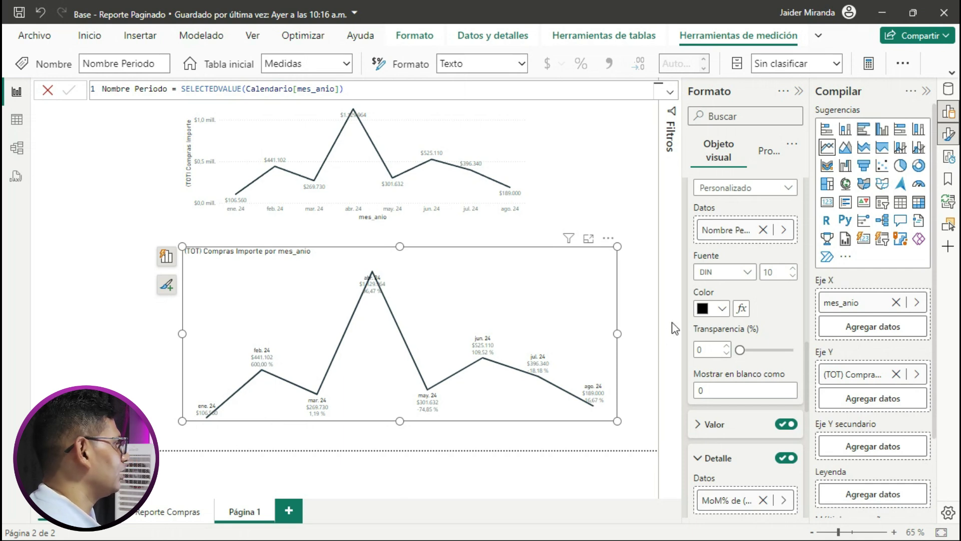
scroll(775, 339, "up", 3)
left_click(710, 295)
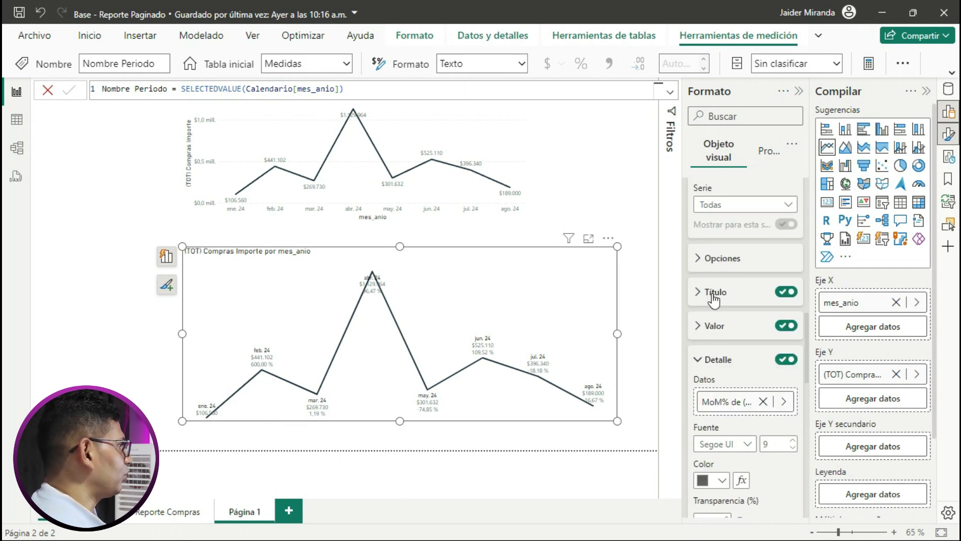
Step: Format the data labels' Valor text in the DIN font at size 10 with bold
left_click(715, 326)
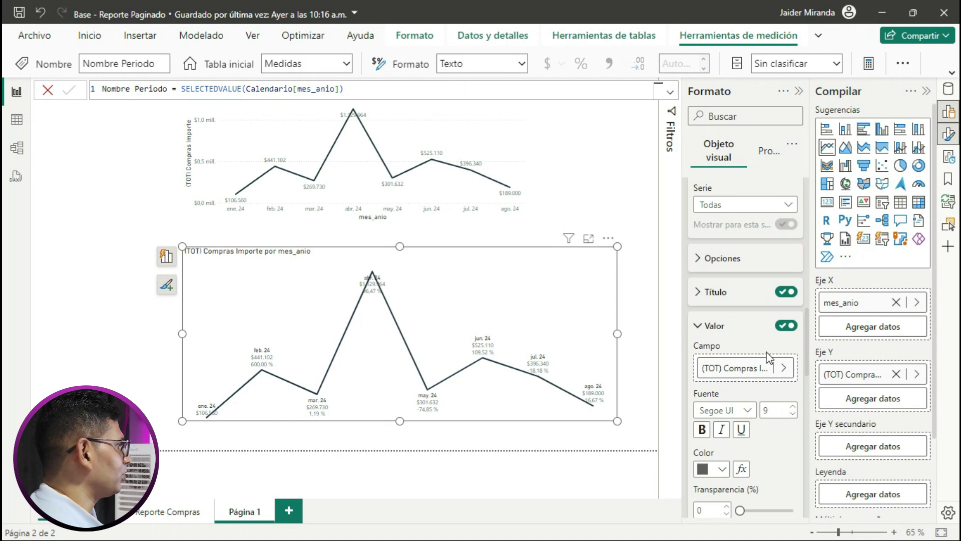
scroll(767, 357, "down", 2)
left_click(747, 340)
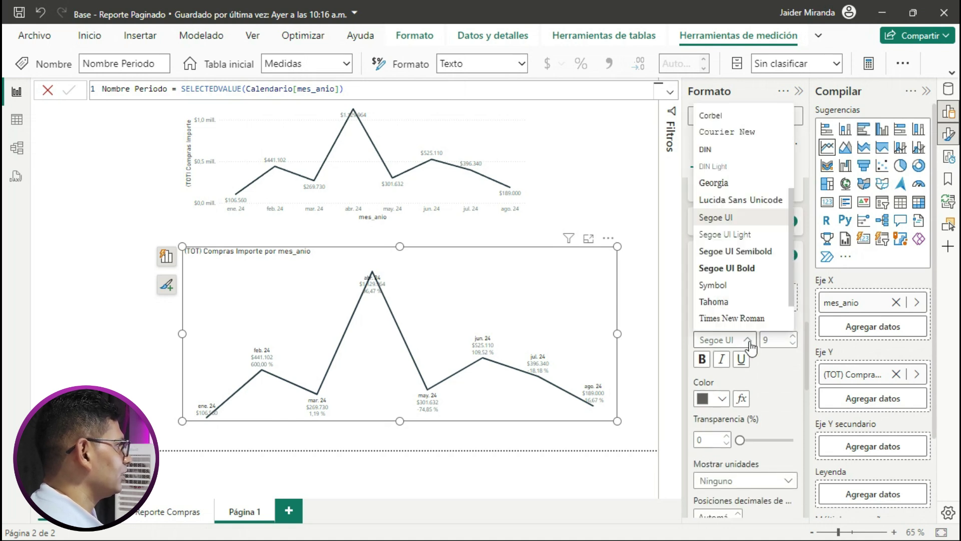
left_click(711, 150)
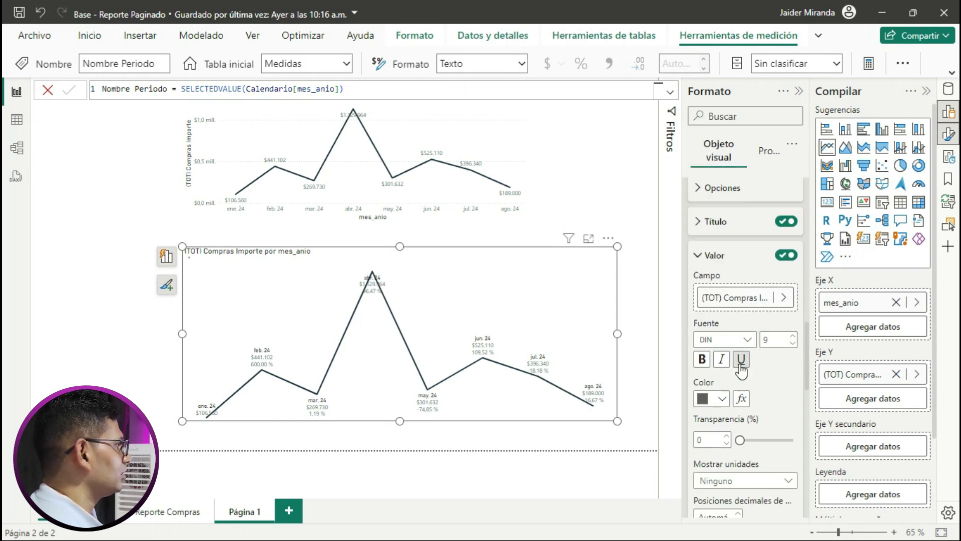
left_click(792, 337)
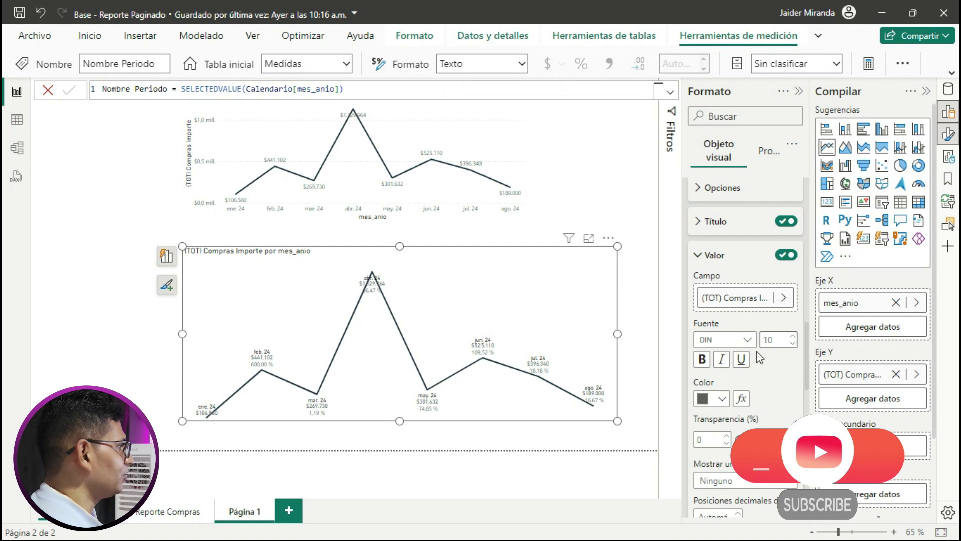
left_click(703, 359)
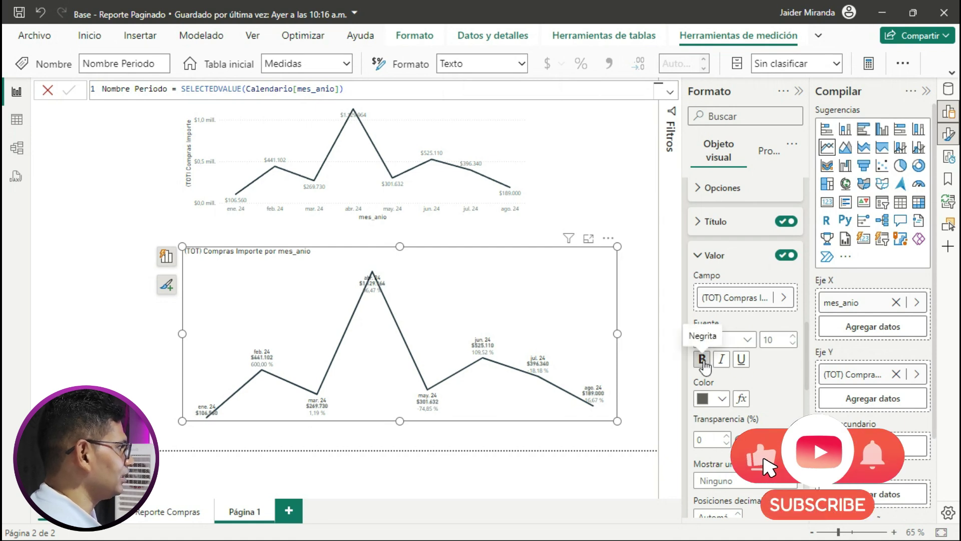
Step: Apply a dark slate gray theme color to the data labels' Valor text and review its remaining options
left_click(722, 398)
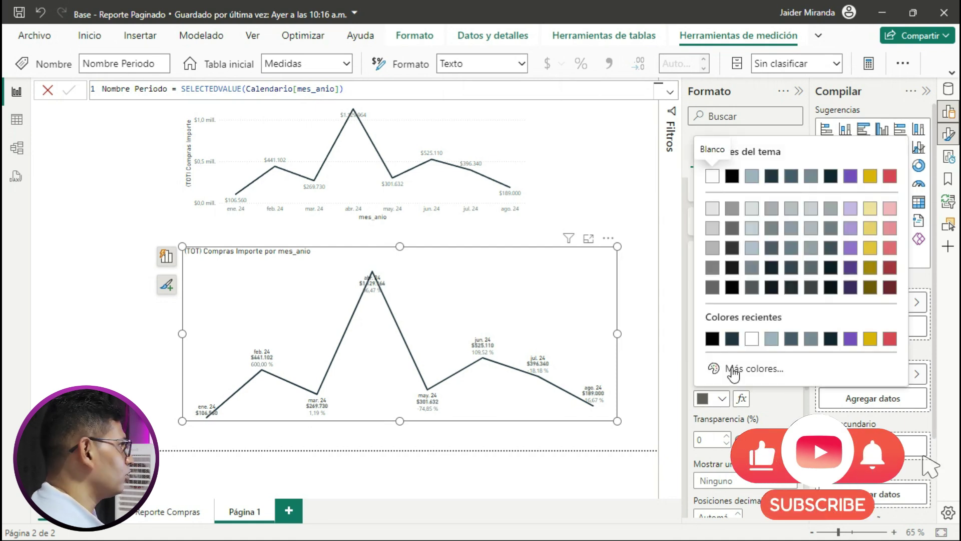
left_click(792, 180)
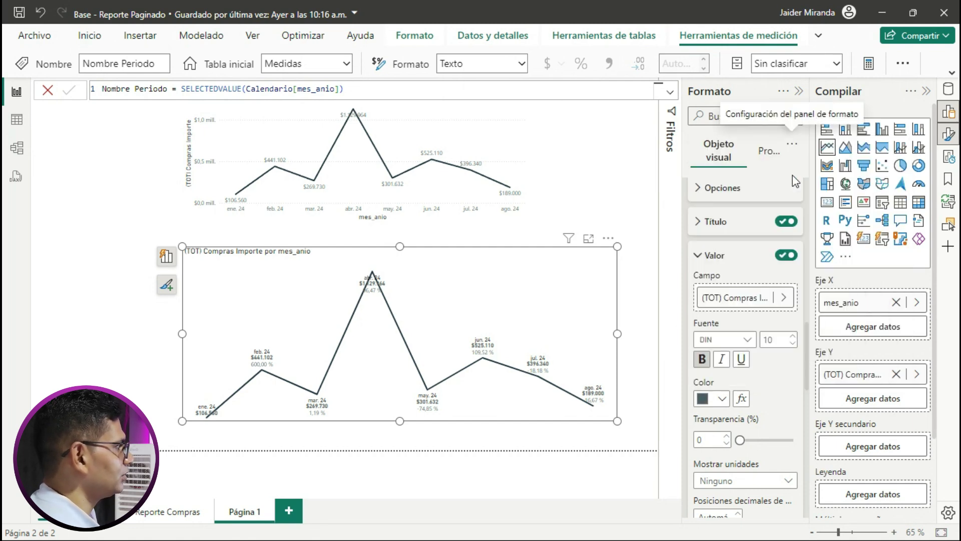
scroll(770, 376, "down", 2)
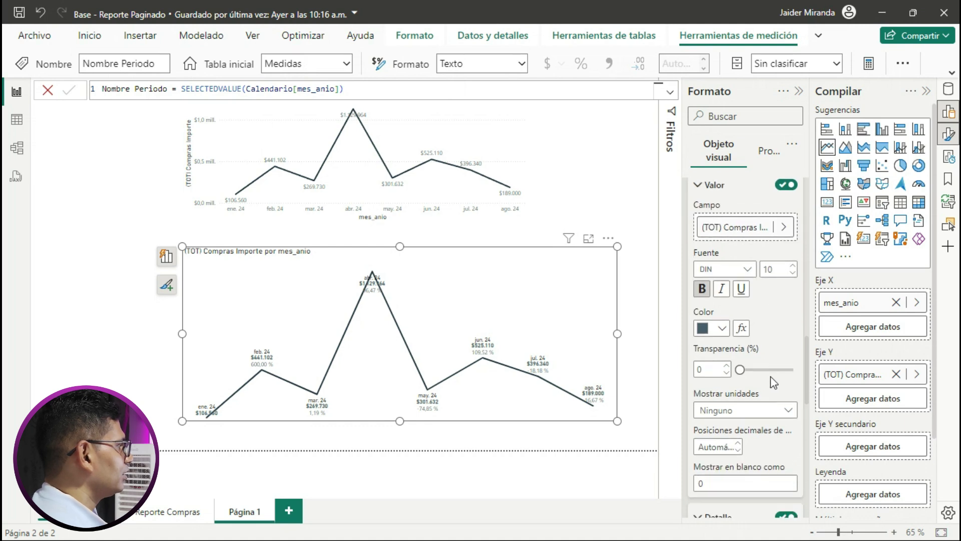
scroll(771, 382, "down", 4)
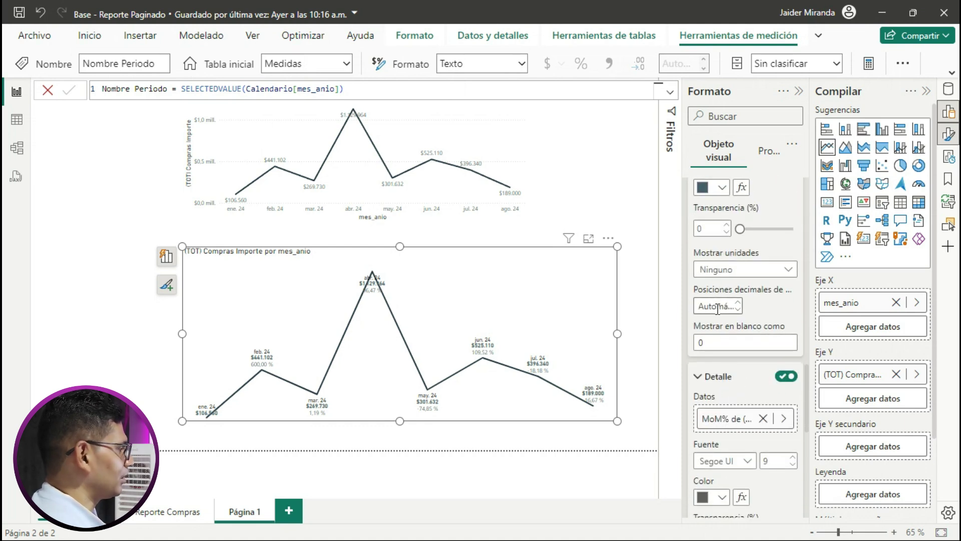
scroll(722, 305, "up", 2)
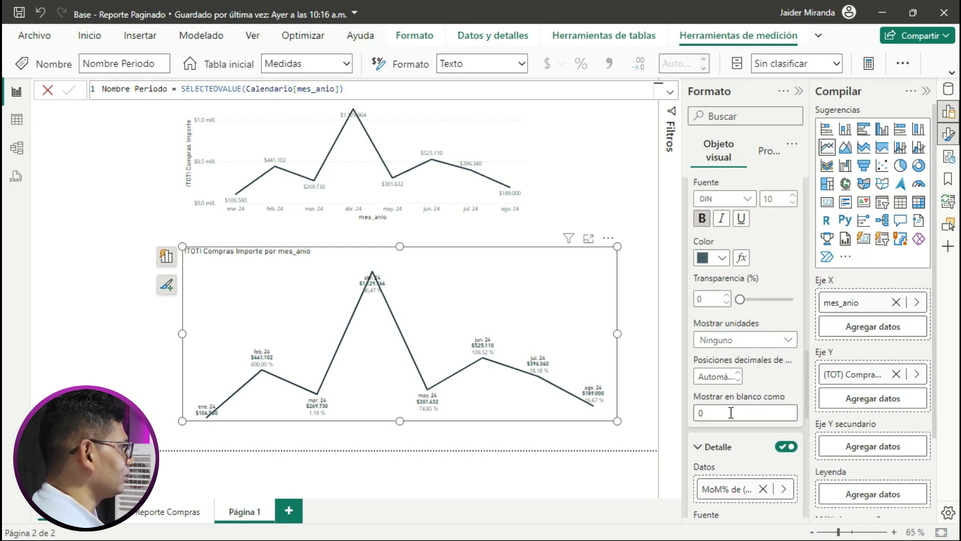
scroll(729, 360, "up", 3)
left_click(713, 255)
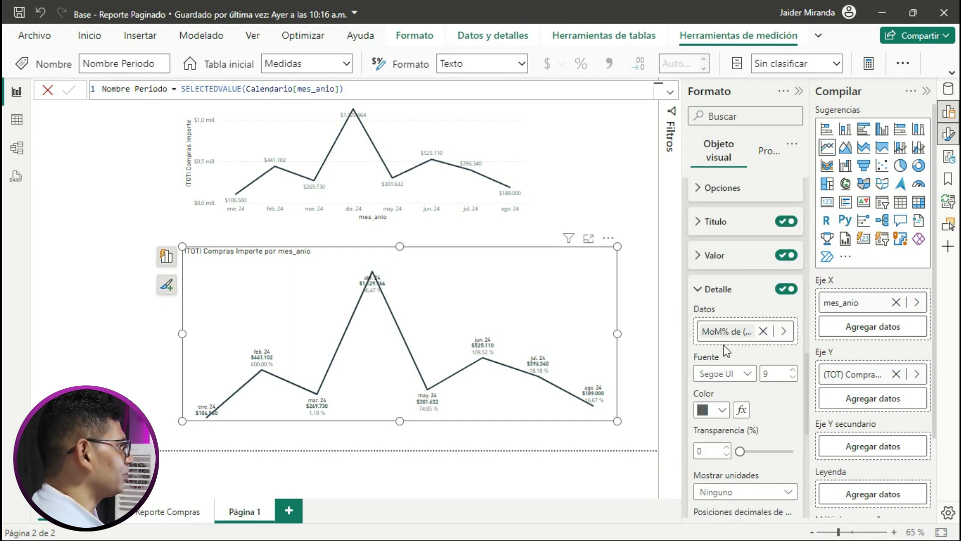
Step: Set the font of the data labels' Detalle text to DIN, size 10
left_click(747, 374)
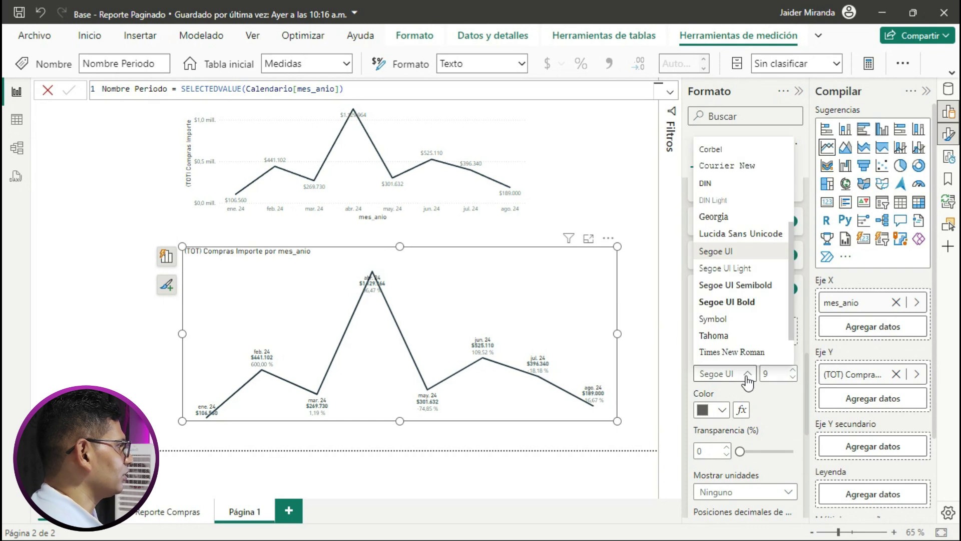
left_click(706, 183)
left_click(793, 369)
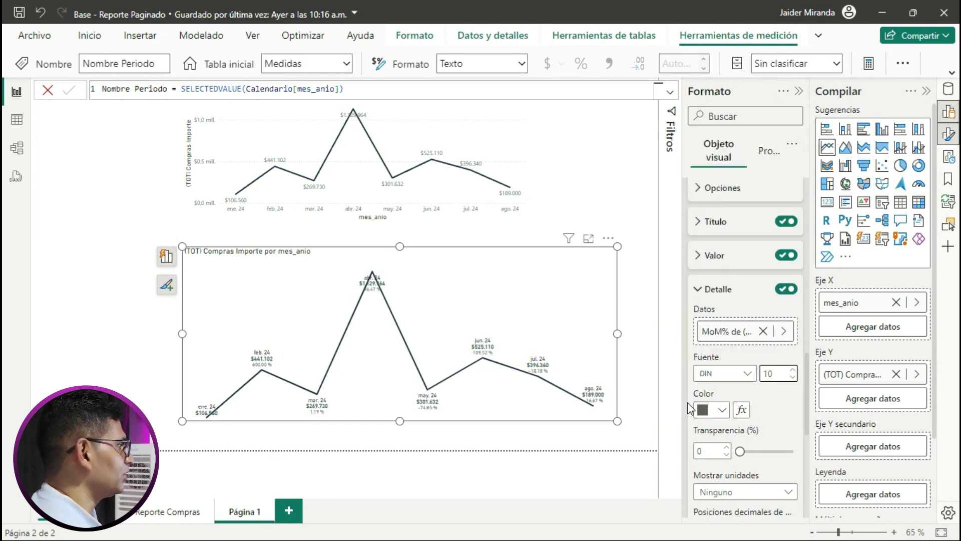
Step: Open conditional formatting for the Detalle color of the data labels and base its rules on MoM% de (TOT) Compras
left_click(741, 410)
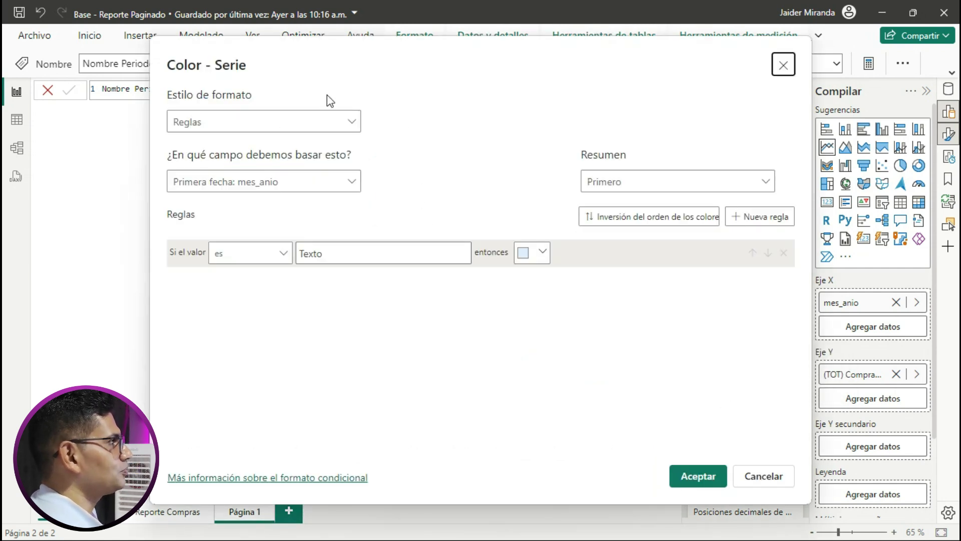
left_click(290, 122)
left_click(289, 123)
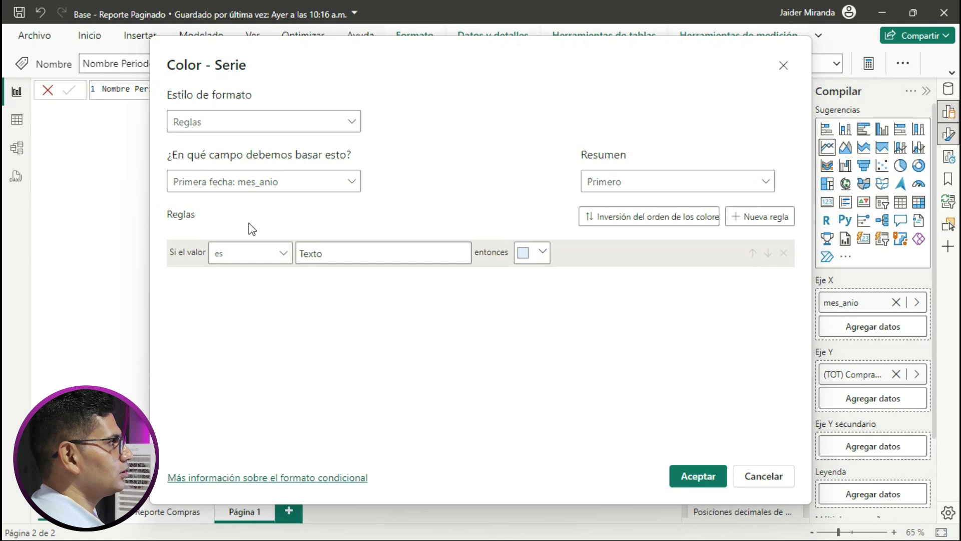
left_click(270, 188)
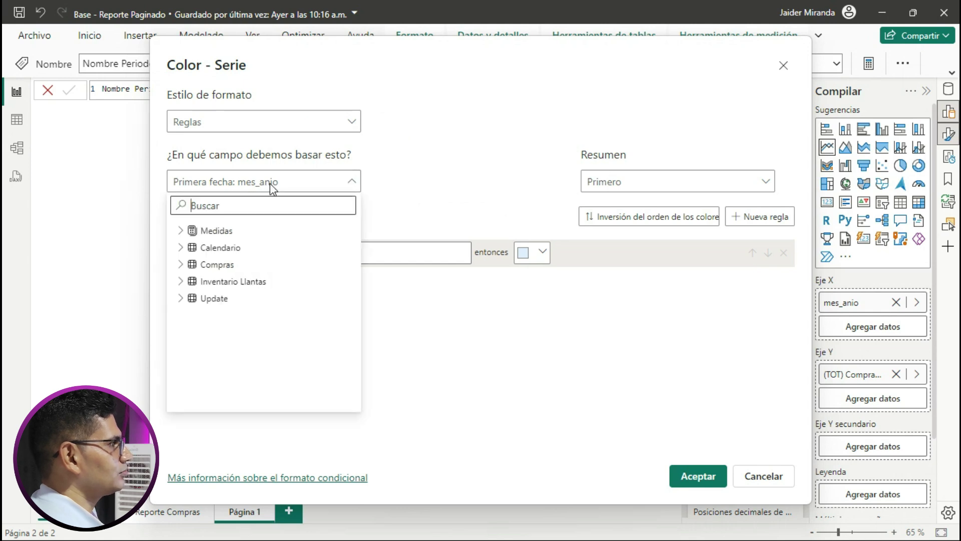
left_click(190, 230)
scroll(246, 266, "down", 5)
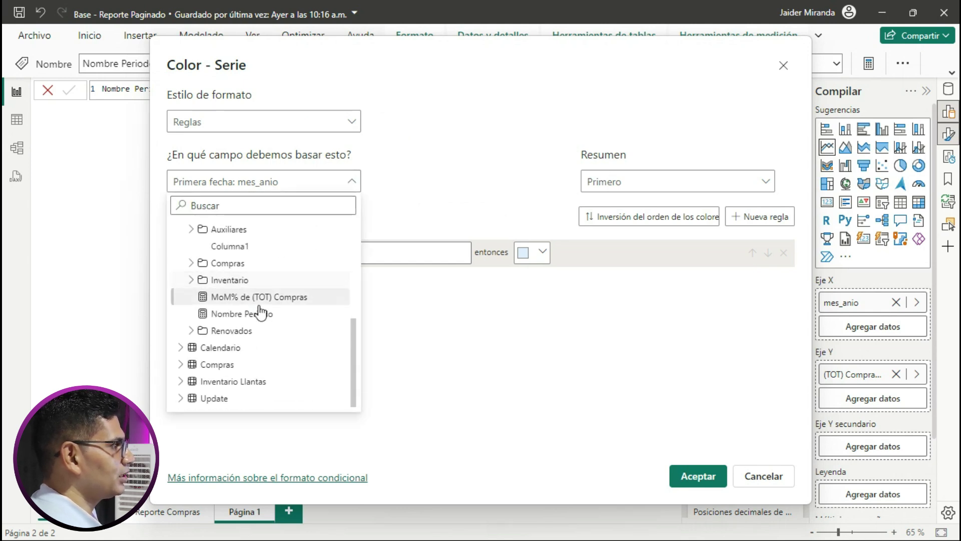
left_click(257, 296)
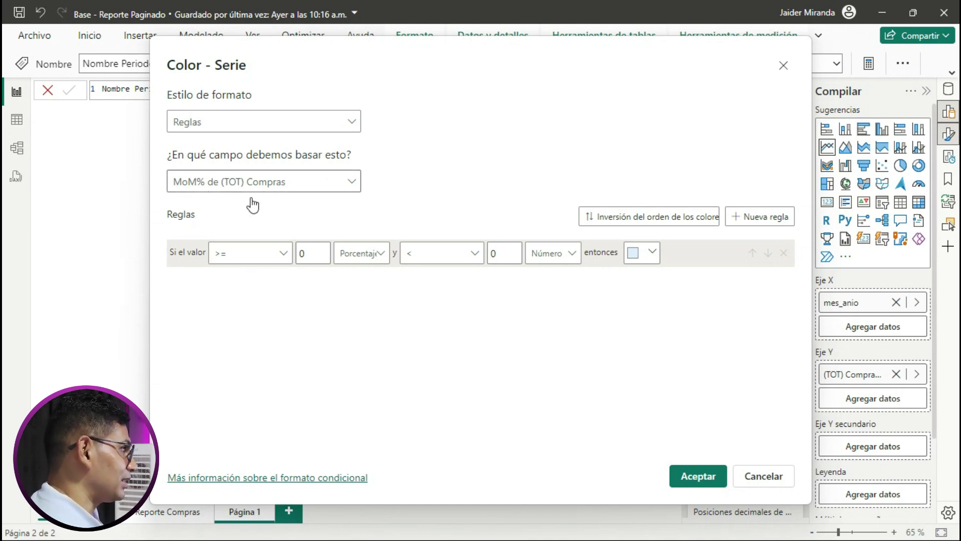
Step: Define the first color rule as number > 0 and number < 1000, with the theme red
left_click(278, 265)
left_click(250, 280)
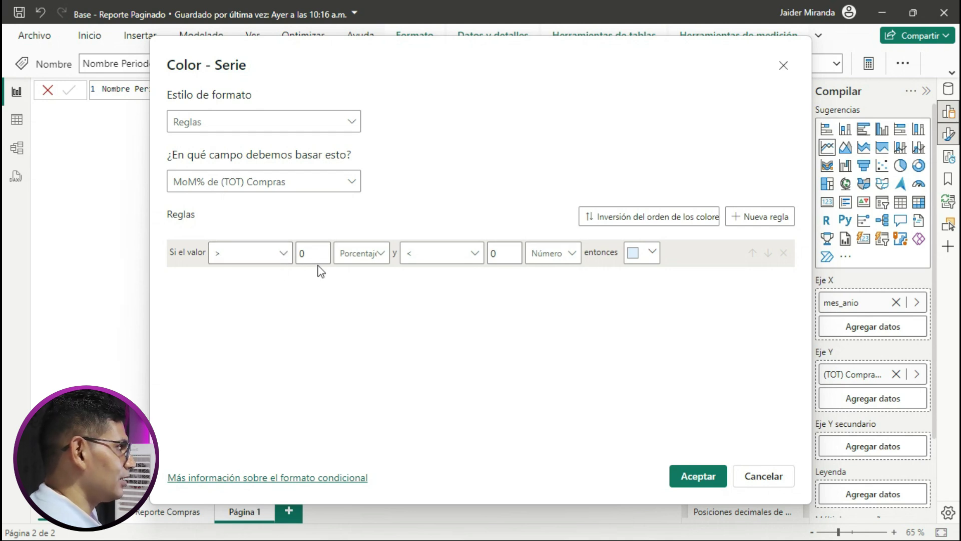
left_click(353, 257)
left_click(354, 276)
left_click(507, 253)
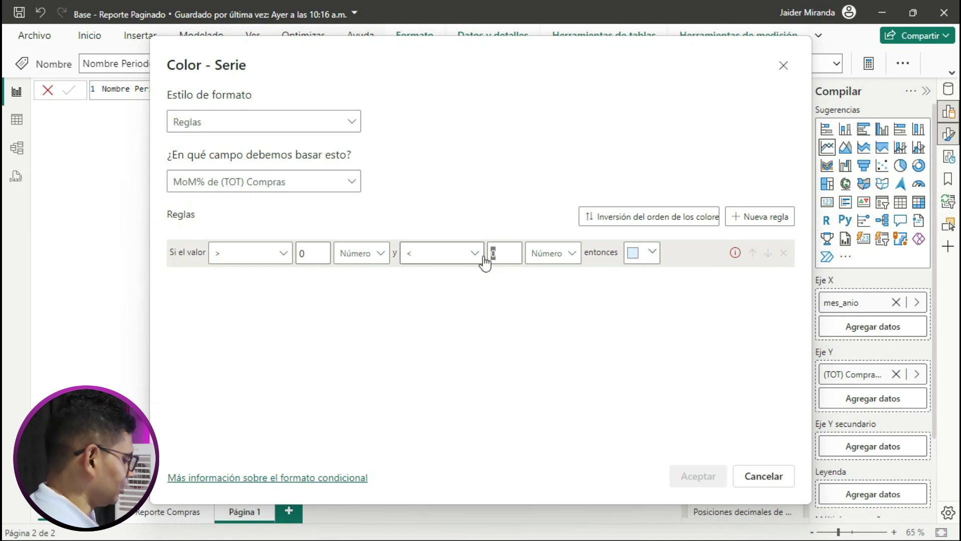
type("1000")
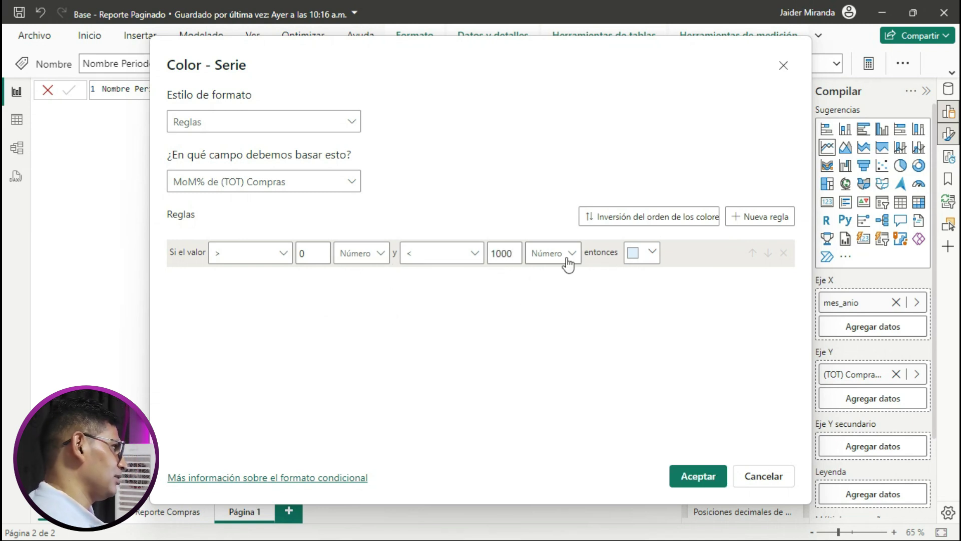
left_click(648, 252)
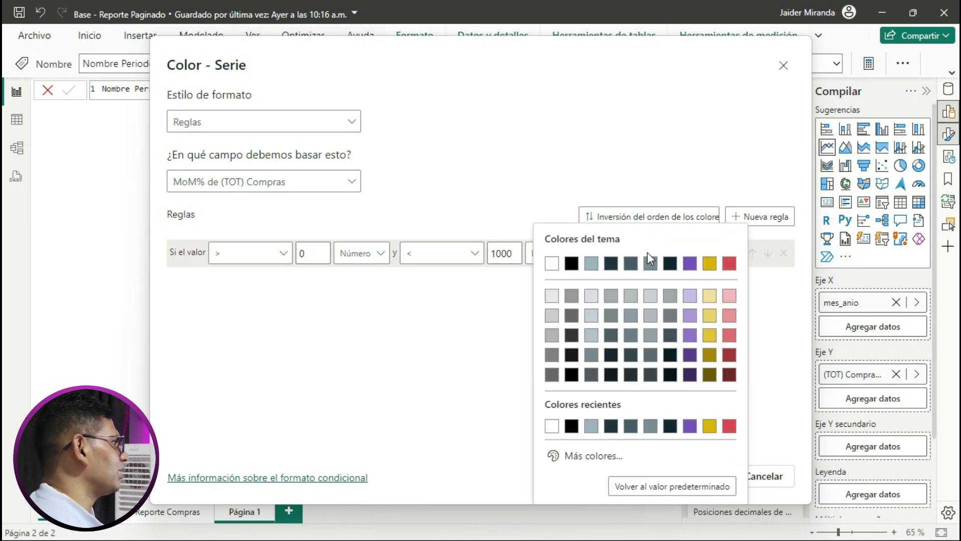
left_click(729, 263)
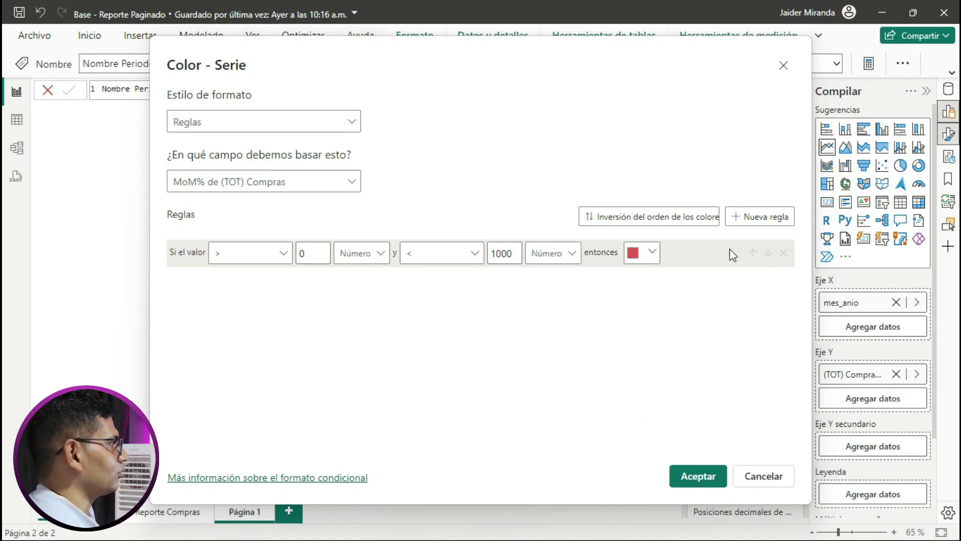
Step: Add a second color rule for values >= -1000 and <= 0, with both limits as numbers
left_click(760, 220)
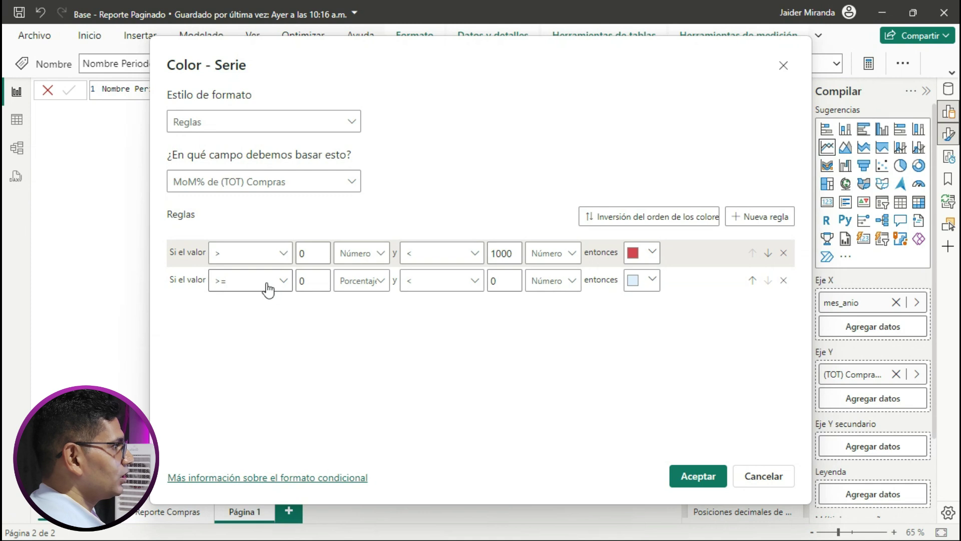
left_click(312, 282)
key("BackSpace")
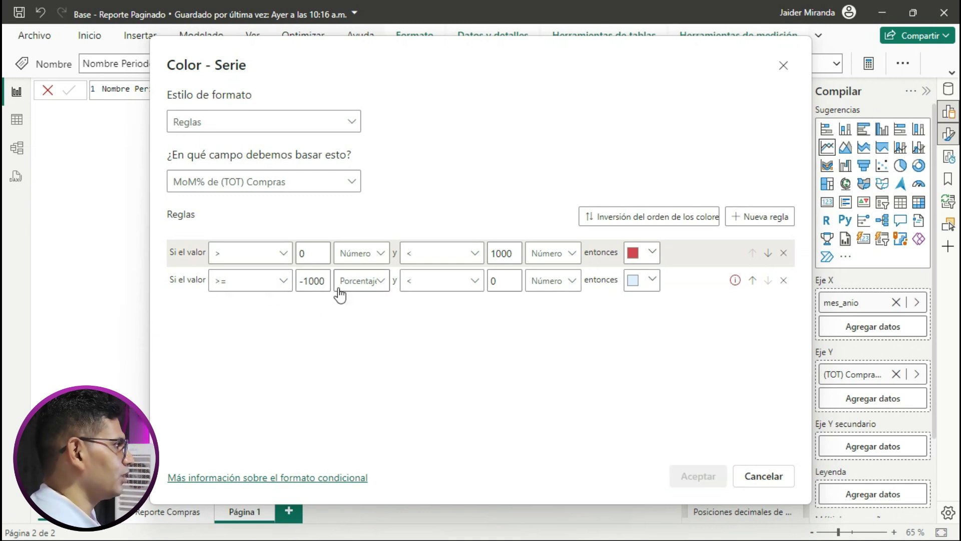
left_click(361, 280)
left_click(353, 302)
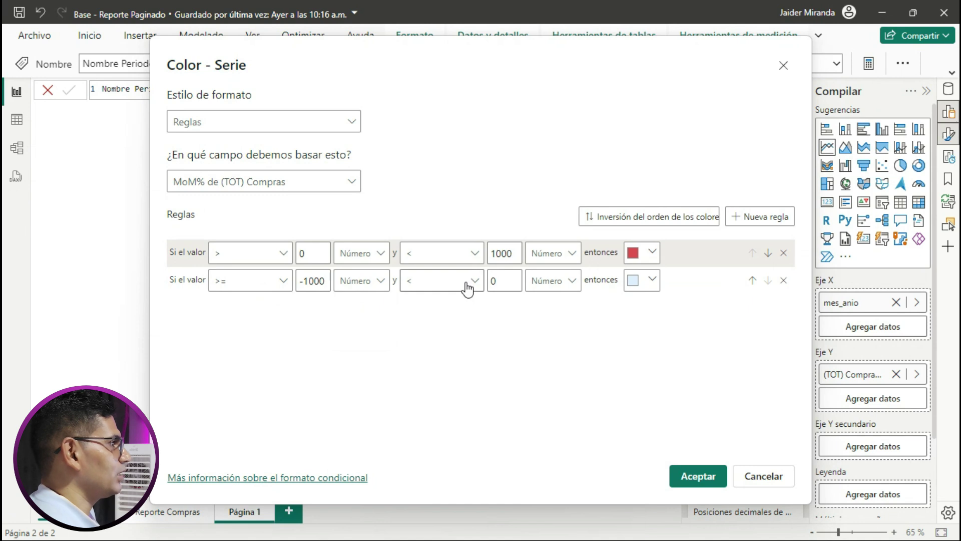
left_click(475, 285)
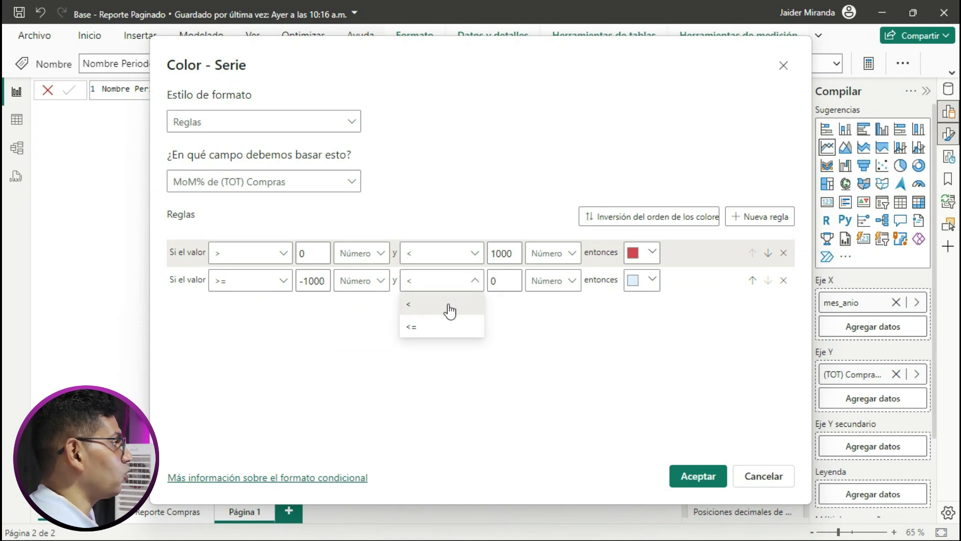
left_click(441, 330)
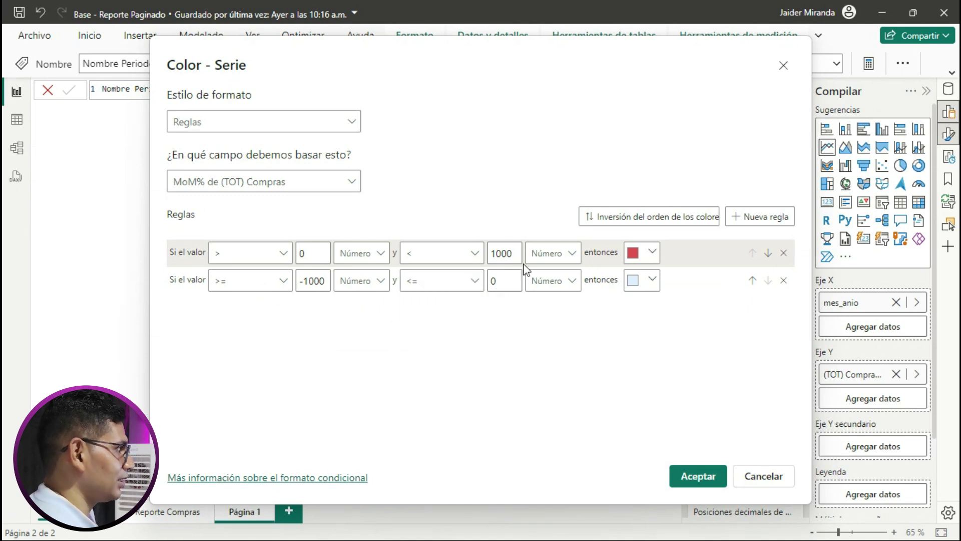
Step: Give the second rule a custom green color and apply the conditional formatting
left_click(640, 281)
left_click(555, 268)
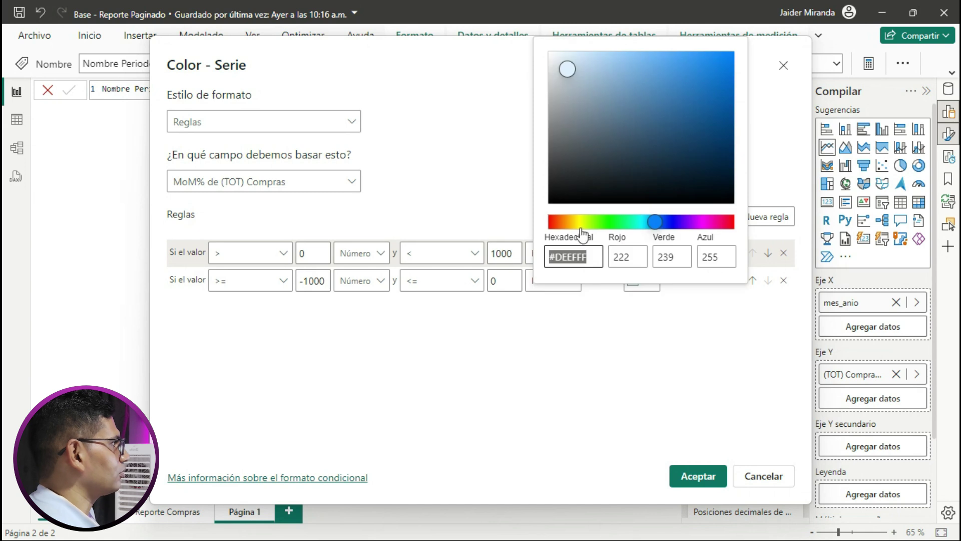
left_click(621, 221)
left_click_drag(721, 133, 722, 113)
left_click(701, 420)
left_click(707, 476)
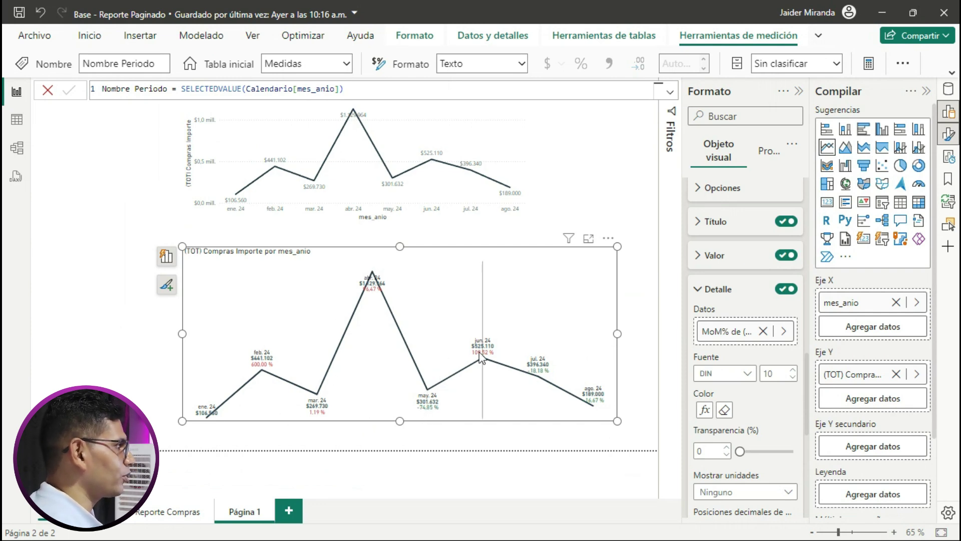
Step: Set the interpolation type of the lower chart's line to Suave
mouse_move(331, 413)
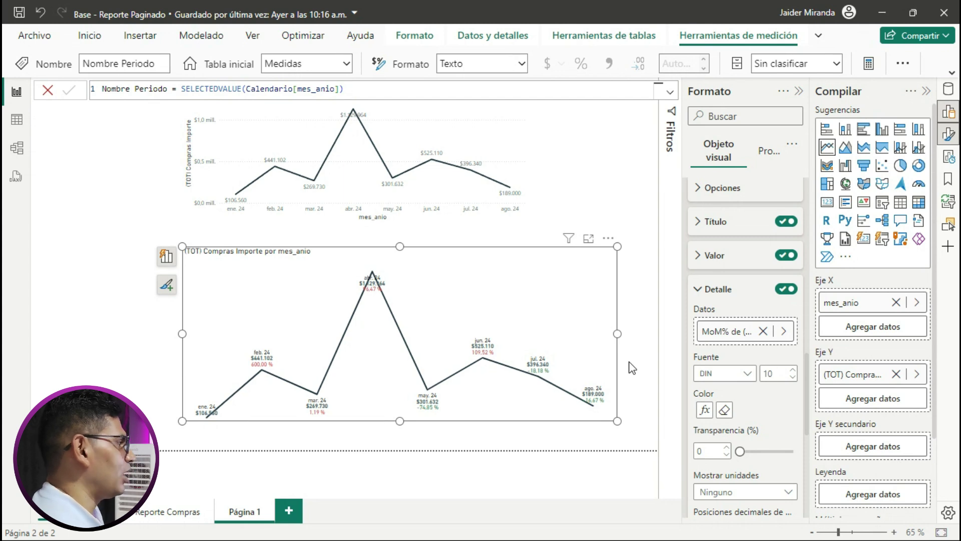
left_click(715, 289)
scroll(725, 317, "up", 3)
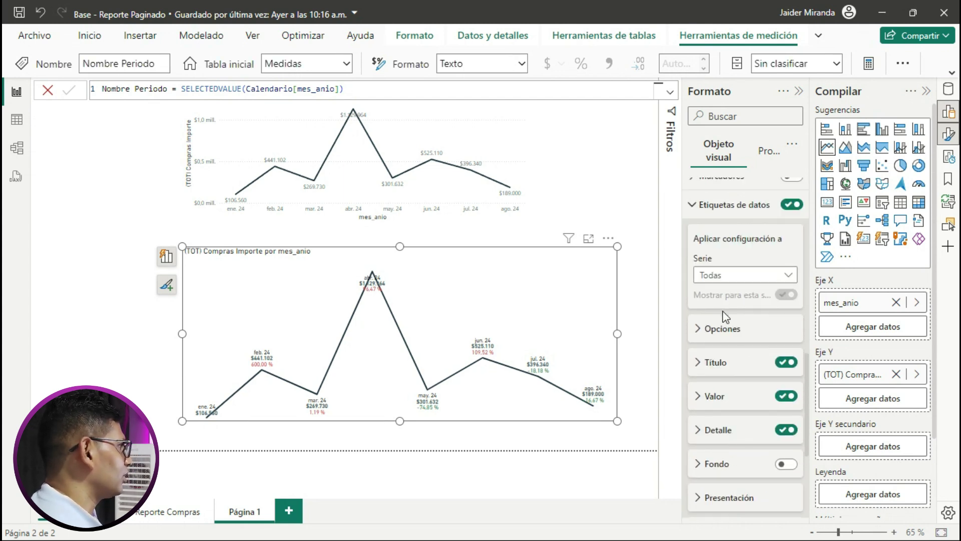
scroll(718, 276, "up", 2)
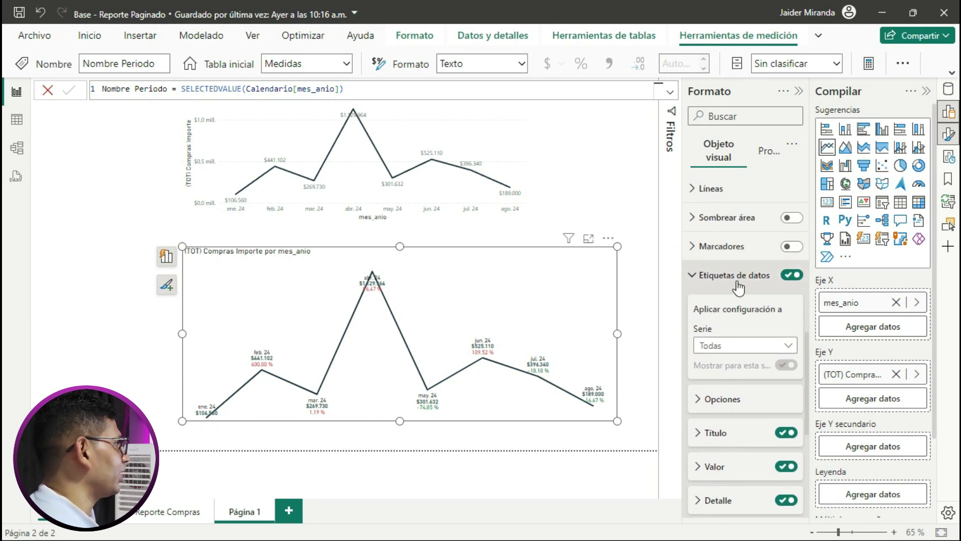
left_click(738, 288)
scroll(730, 280, "up", 2)
left_click(716, 272)
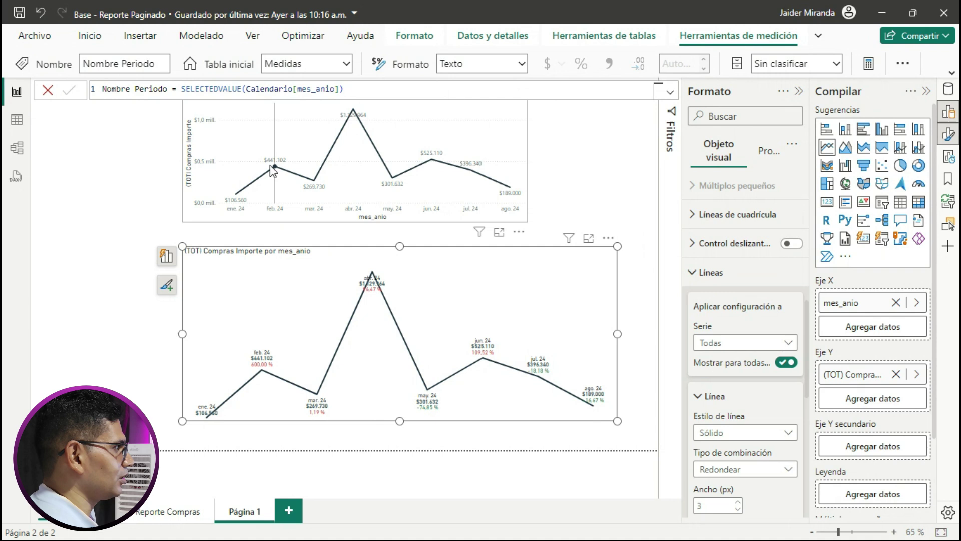
mouse_move(399, 185)
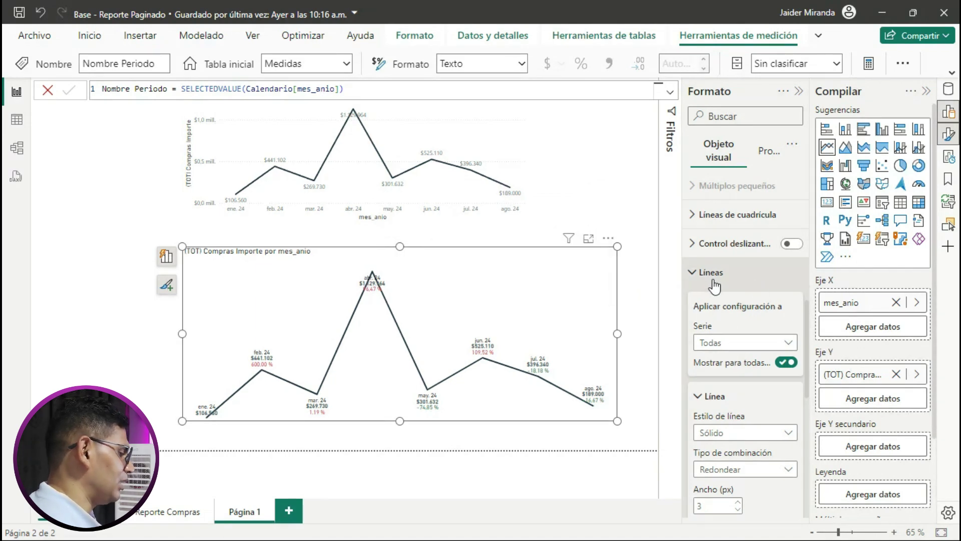
left_click_drag(683, 259, 749, 282)
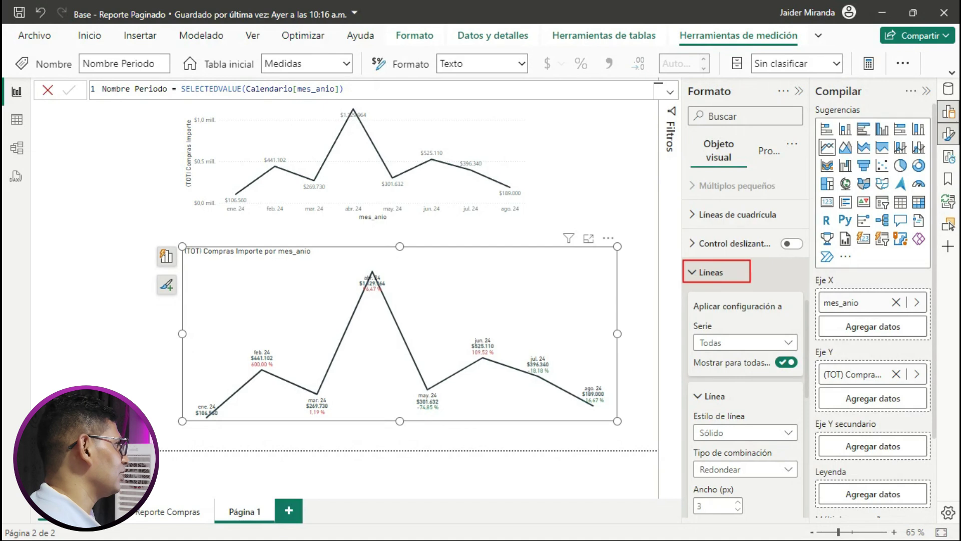
key("Escape")
scroll(740, 285, "down", 3)
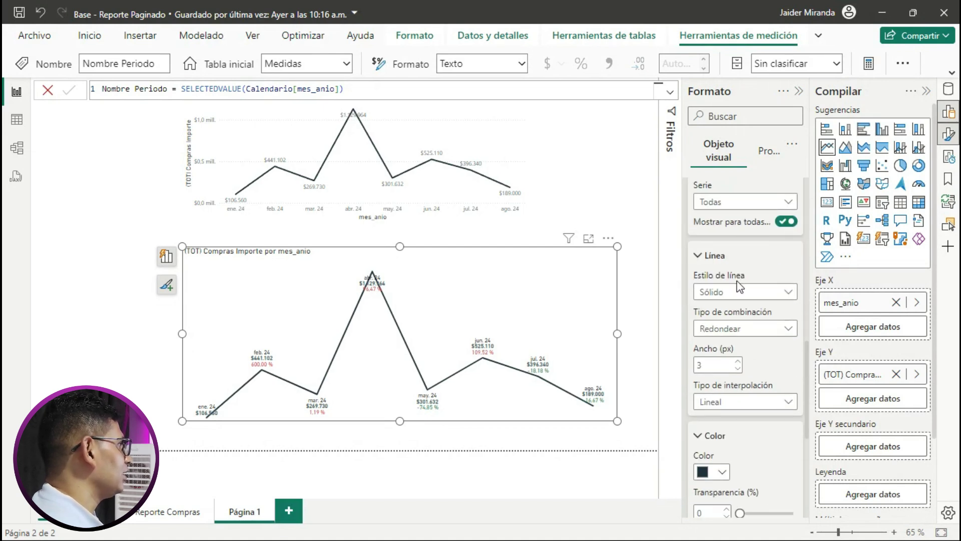
left_click(715, 401)
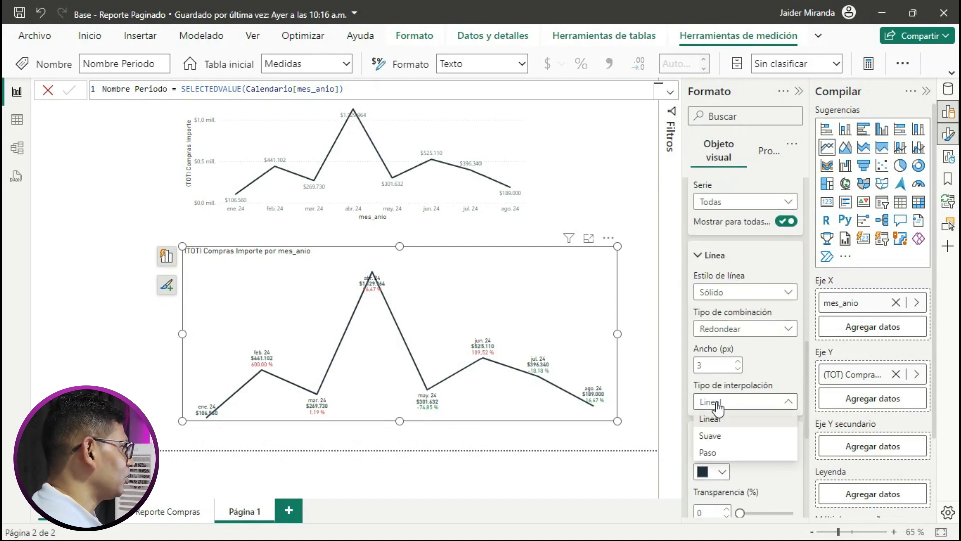
left_click(711, 436)
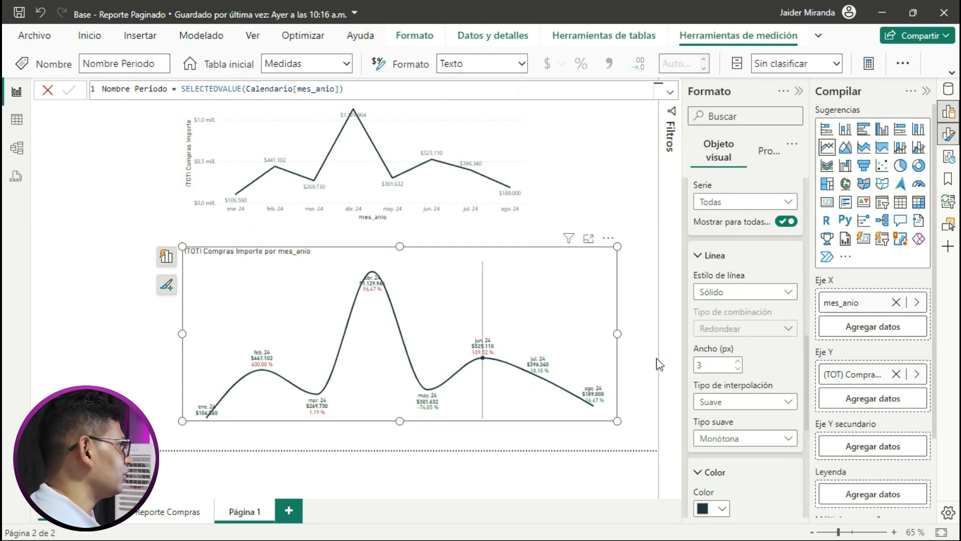
Step: Turn on markers (Marcadores) for the lower chart's line
scroll(731, 301, "up", 3)
left_click(726, 276)
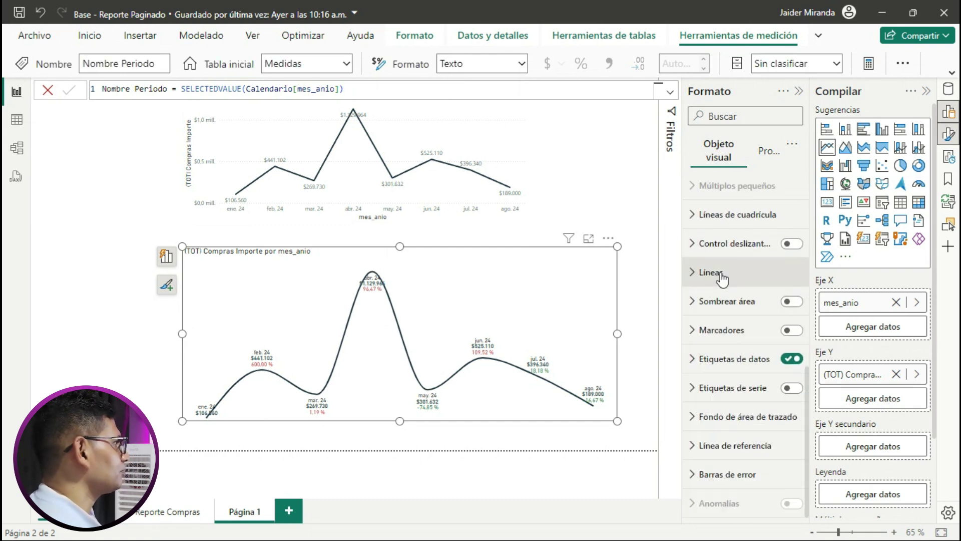
left_click(789, 330)
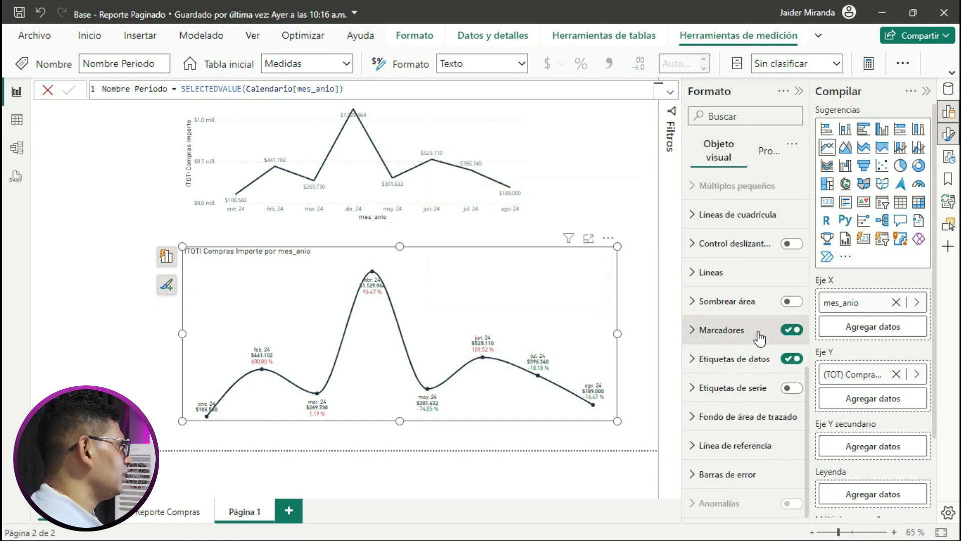
Step: Show guide lines (Líneas de guía) for the data labels and check the chart in focus mode before returning to the report
left_click(738, 359)
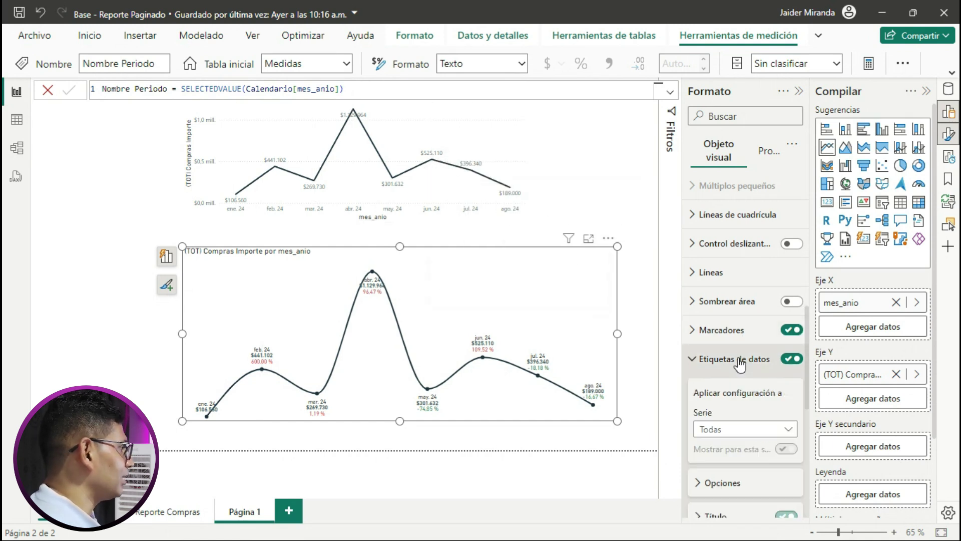
scroll(745, 347, "down", 6)
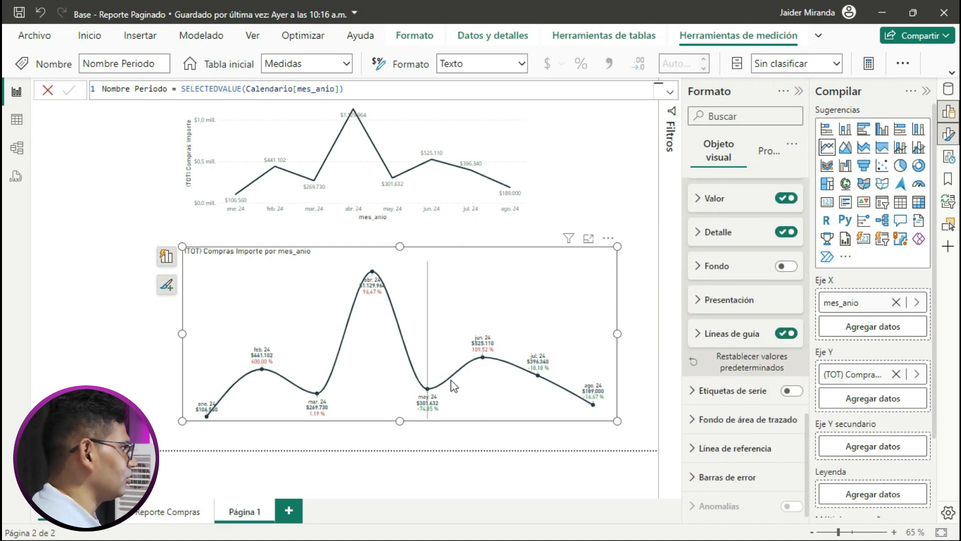
left_click(589, 239)
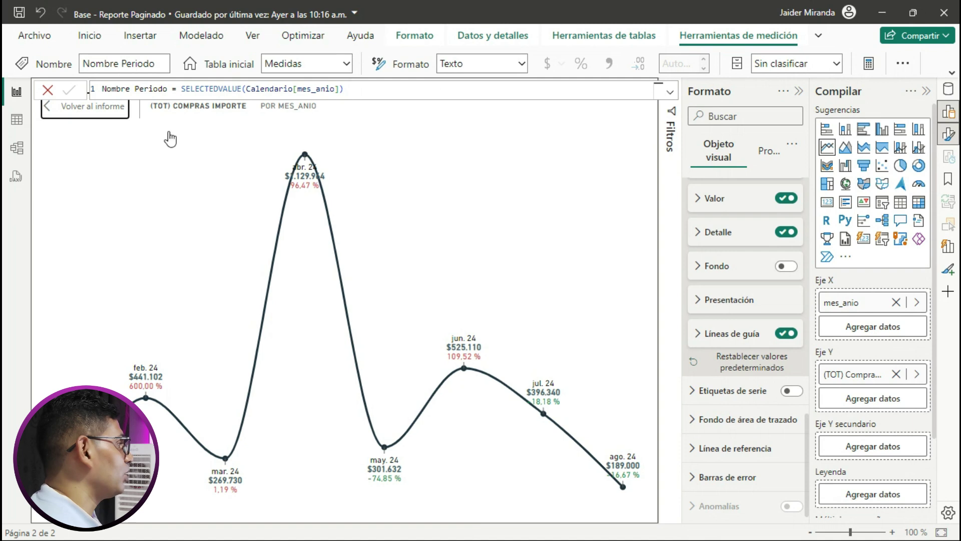
left_click(81, 106)
Step: Set the color of the data labels' guide lines to the dark slate theme color after trying gold
left_click(716, 333)
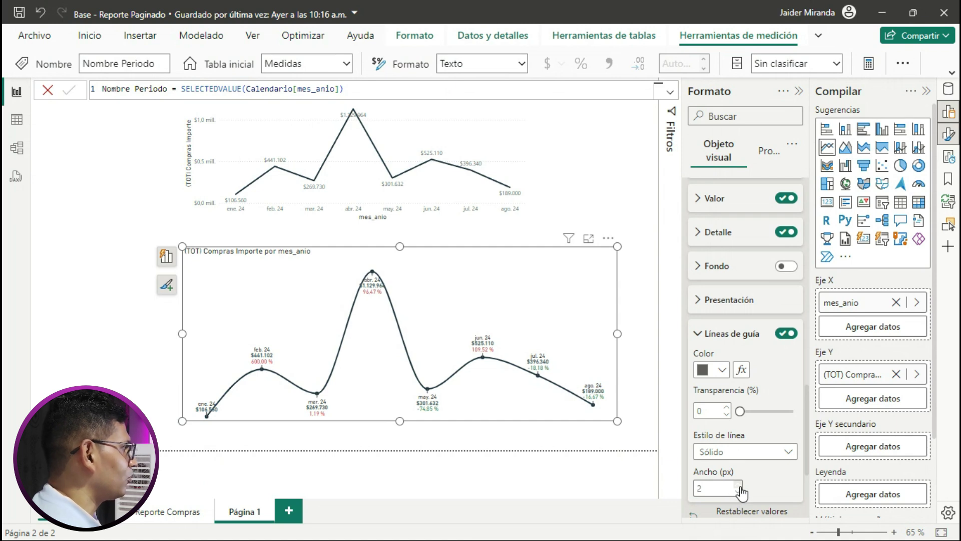
left_click(722, 370)
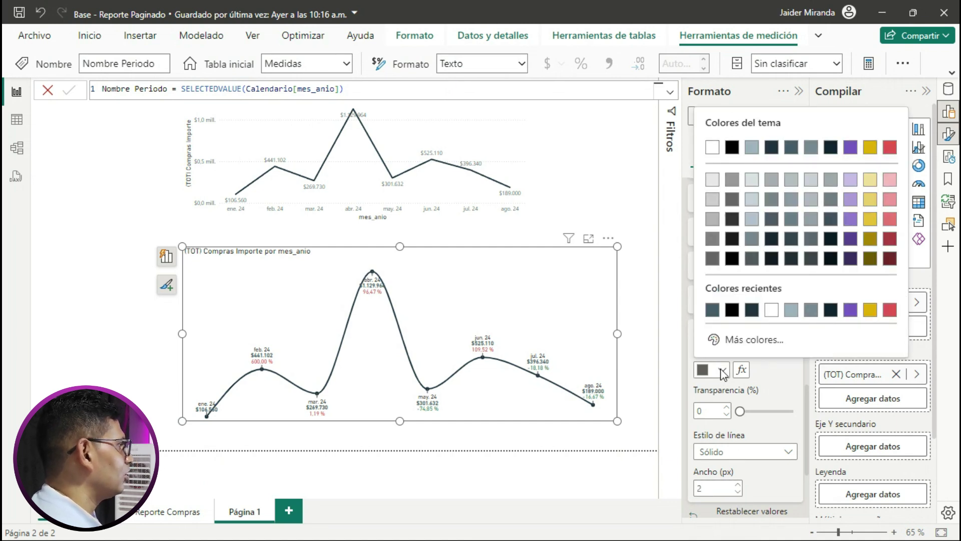
left_click(870, 148)
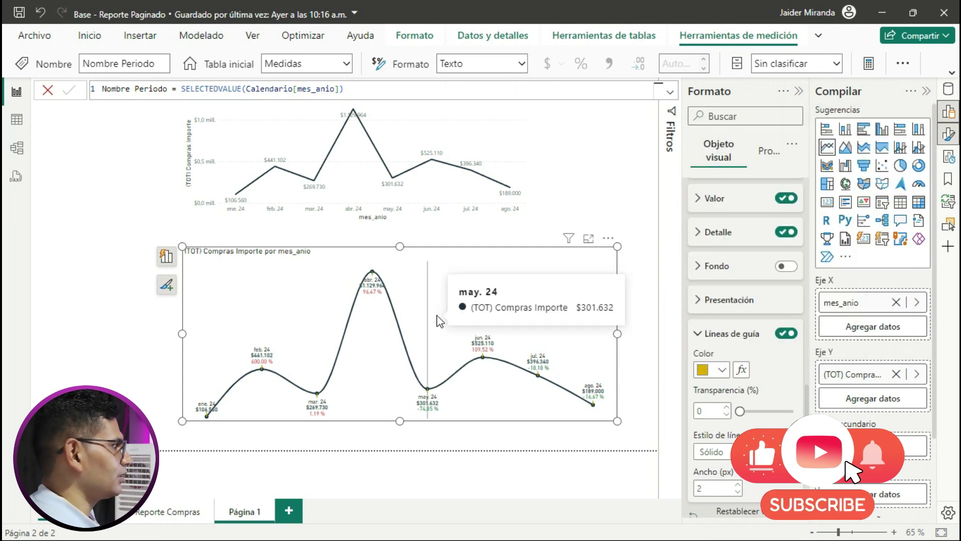
left_click(722, 370)
left_click(771, 148)
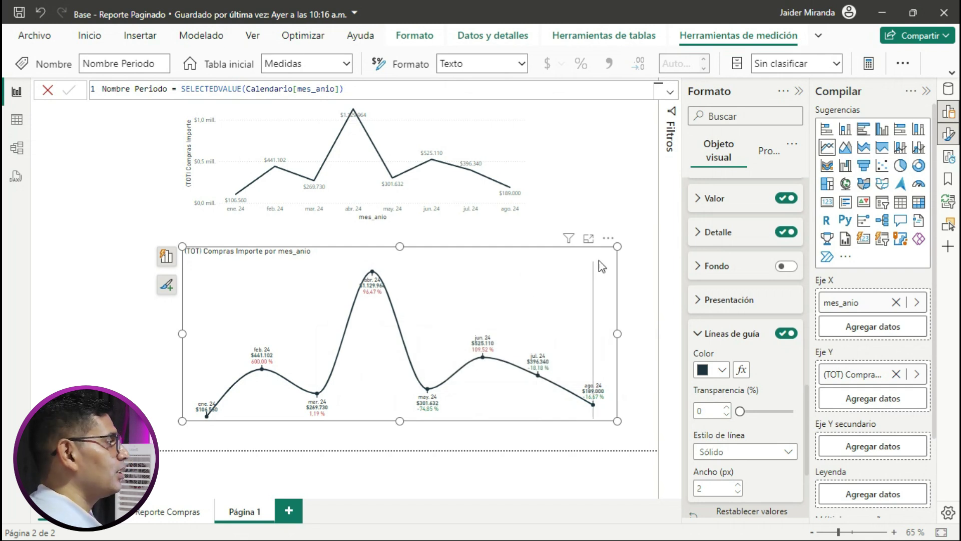
Step: Shrink the lower chart to about 913 by 345 and turn on its visual border (Borde visual) with 10 px rounded corners
left_click_drag(613, 255, 598, 264)
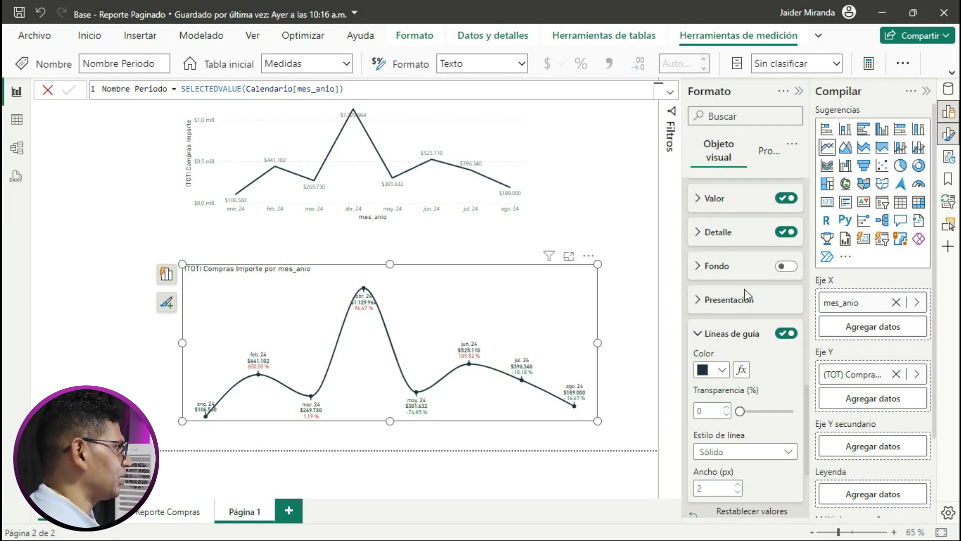
scroll(744, 289, "up", 10)
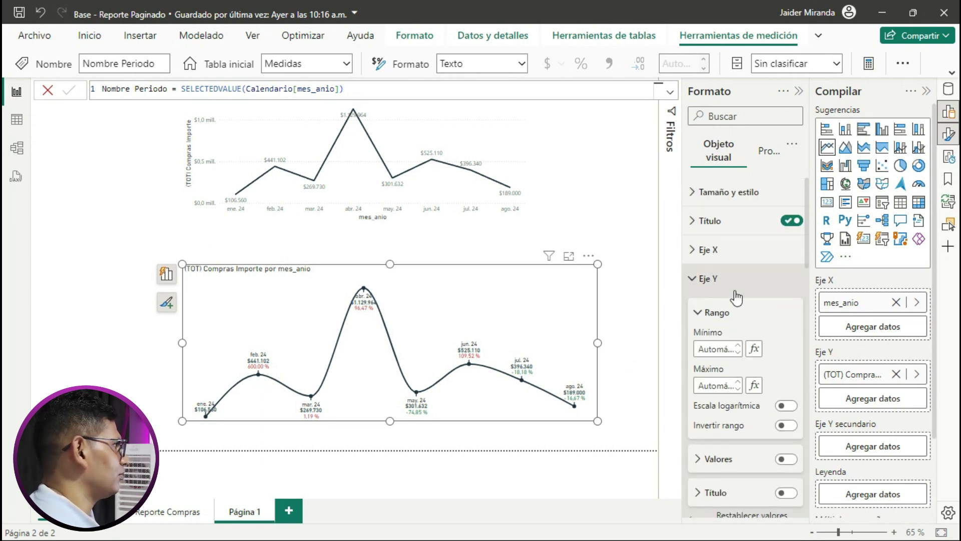
left_click(713, 279)
left_click(728, 192)
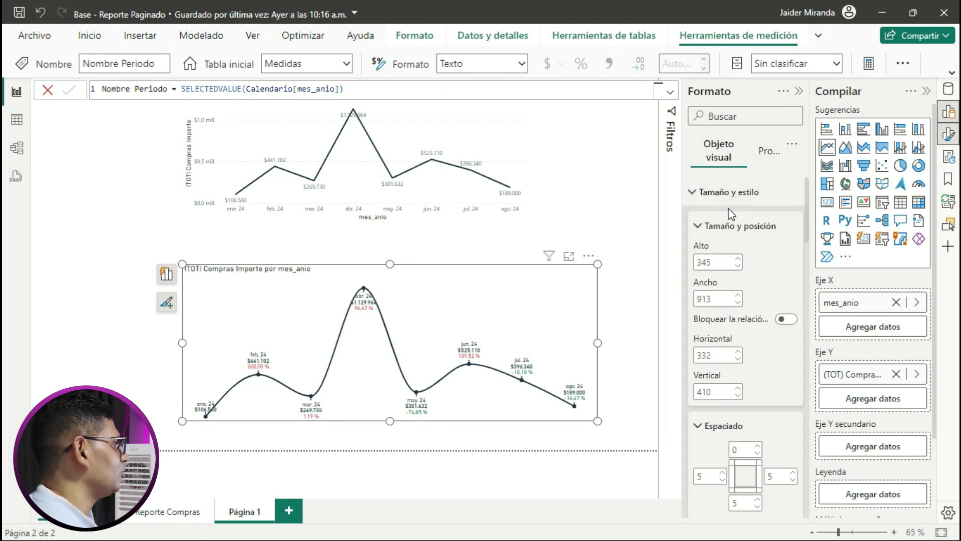
scroll(732, 214, "down", 2)
scroll(732, 217, "down", 8)
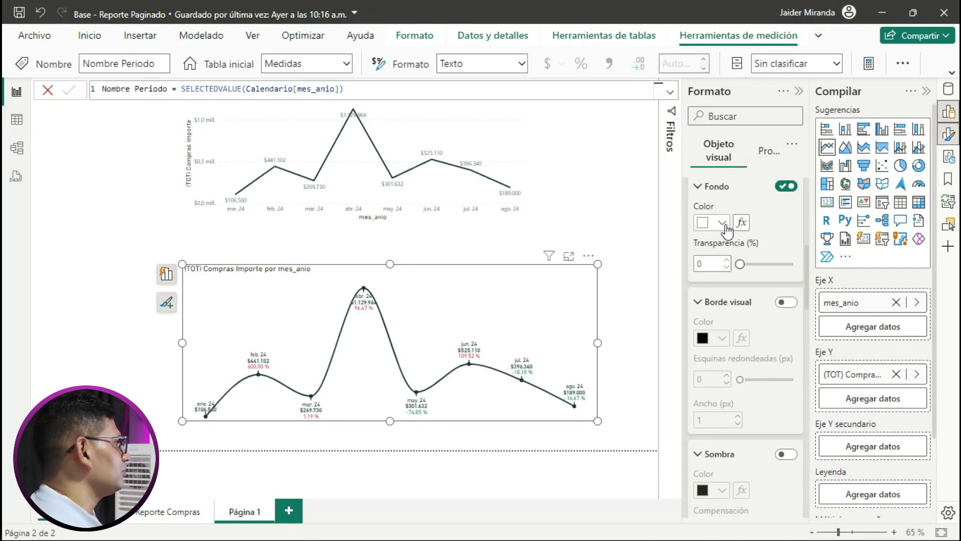
left_click(782, 304)
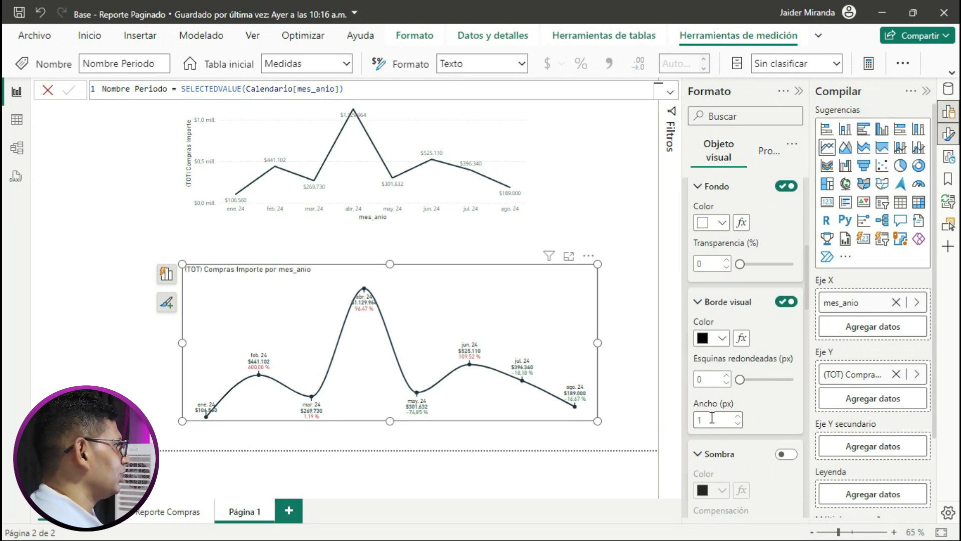
left_click(709, 378)
type("10")
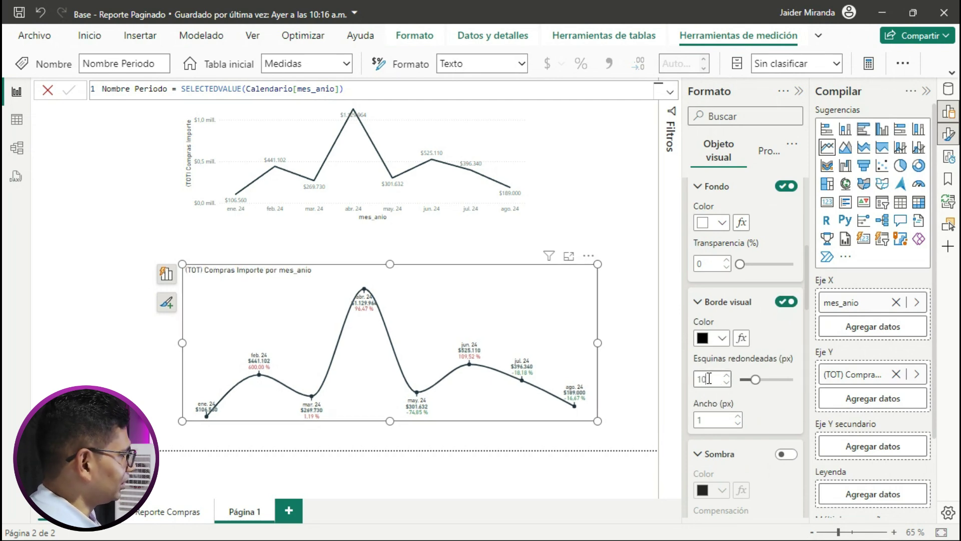
left_click(616, 337)
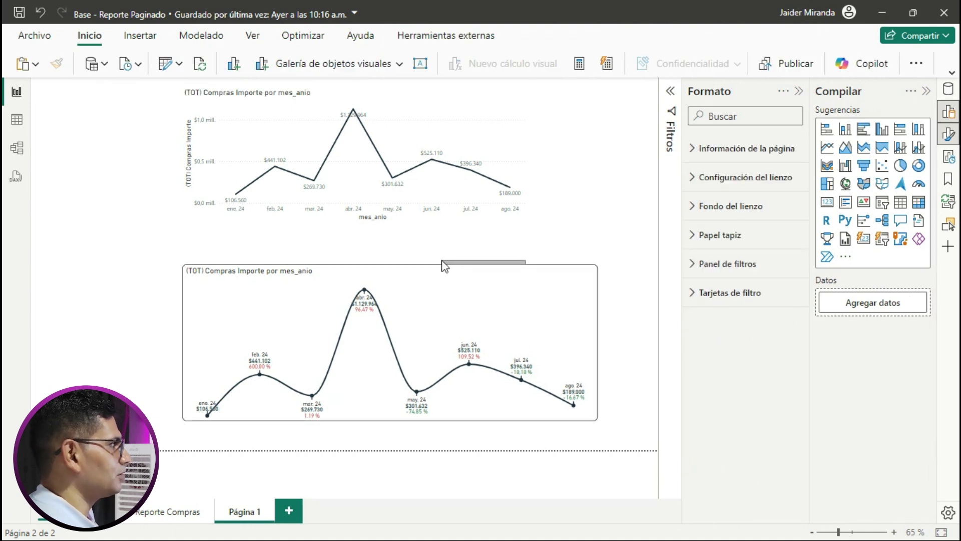
Step: Move the lower chart to about horizontal 257, vertical 399 and set its border color to Blanco, 20 % más oscuro
left_click_drag(449, 265, 436, 262)
scroll(749, 240, "down", 4)
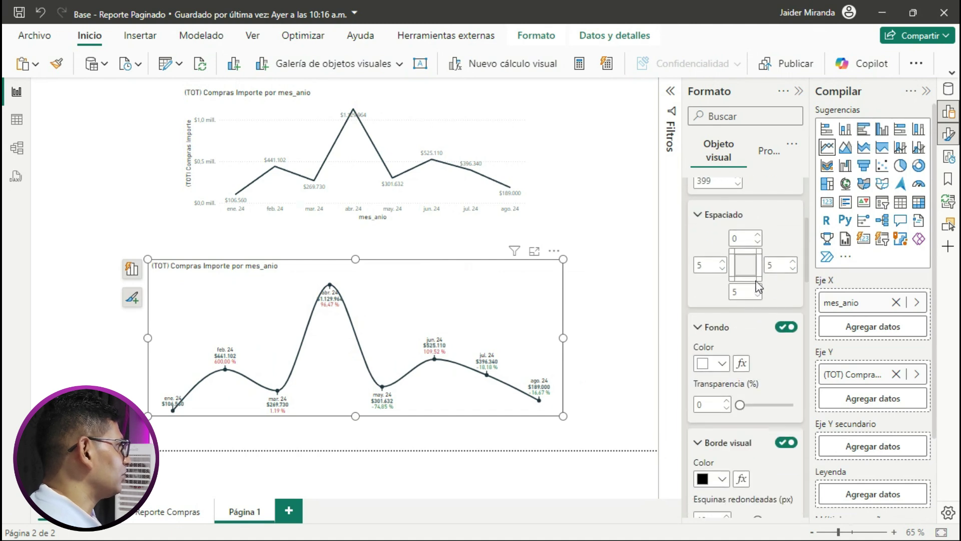
scroll(740, 362, "down", 2)
left_click(722, 409)
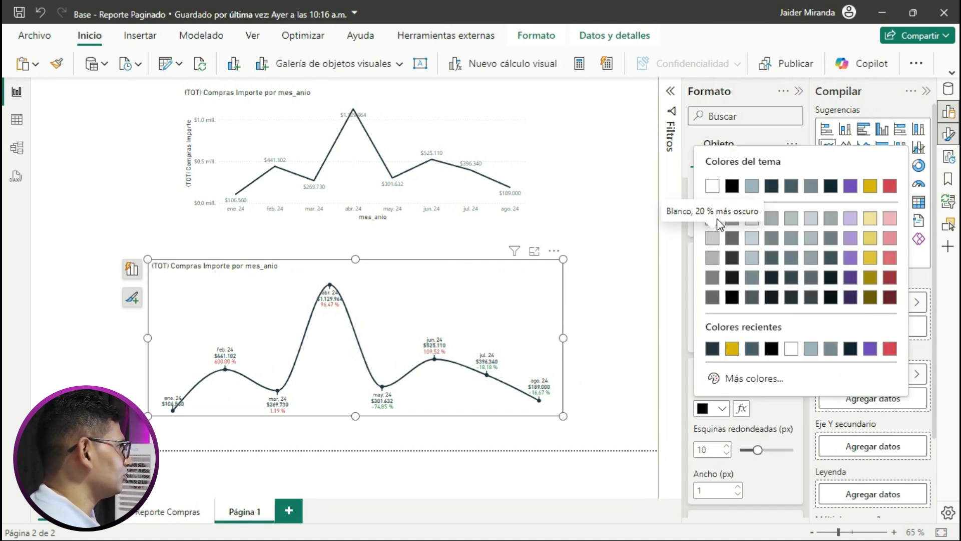
left_click(713, 238)
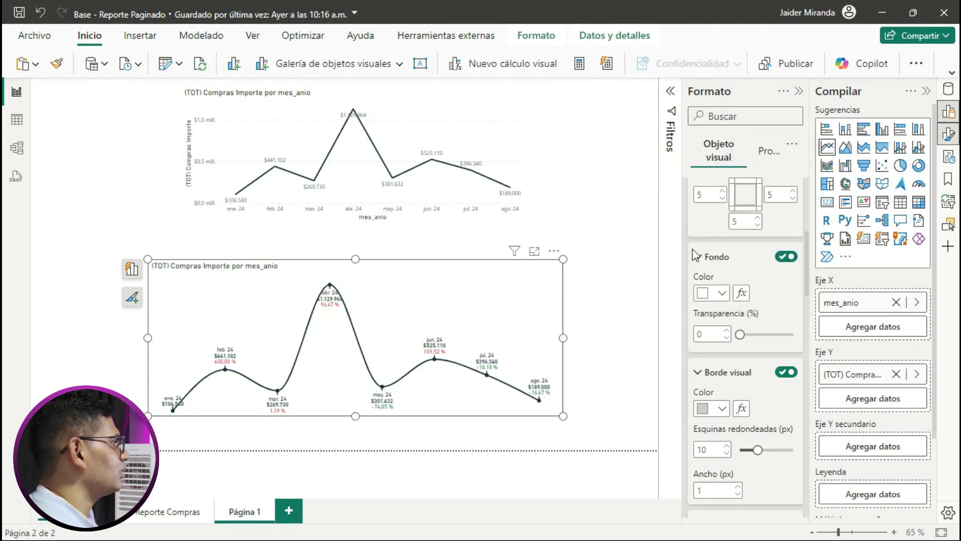
Step: Turn on the shadow (Sombra) for the lower chart and check it with the chart deselected
scroll(756, 394, "down", 3)
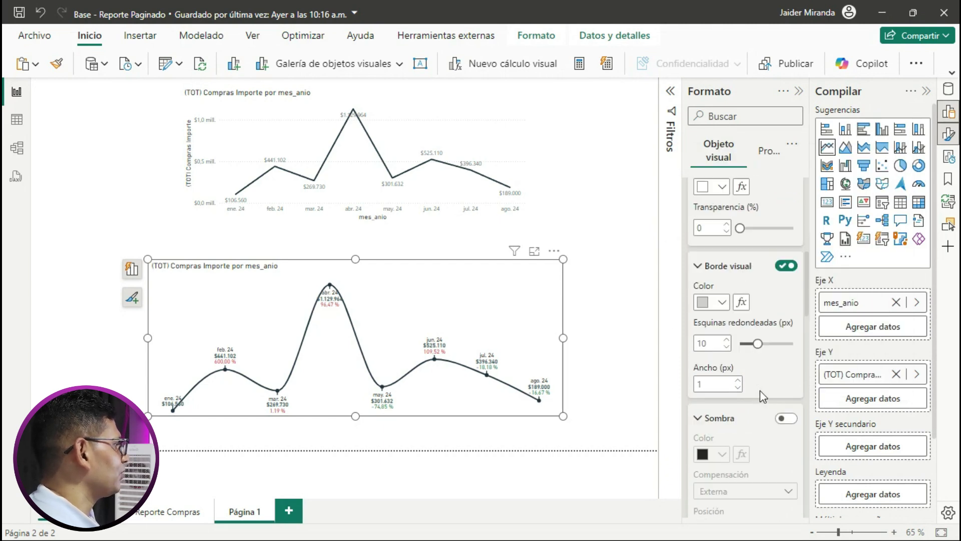
left_click(784, 385)
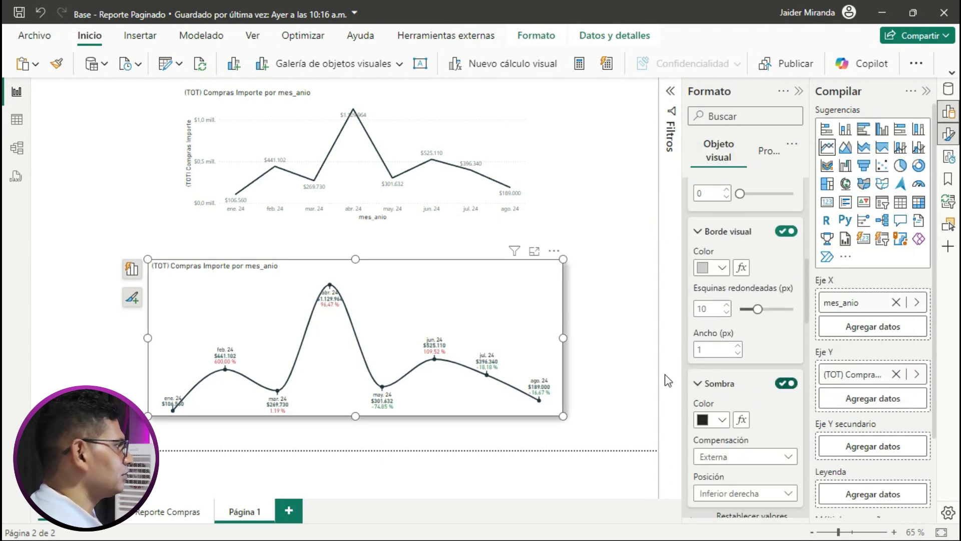
left_click(562, 321)
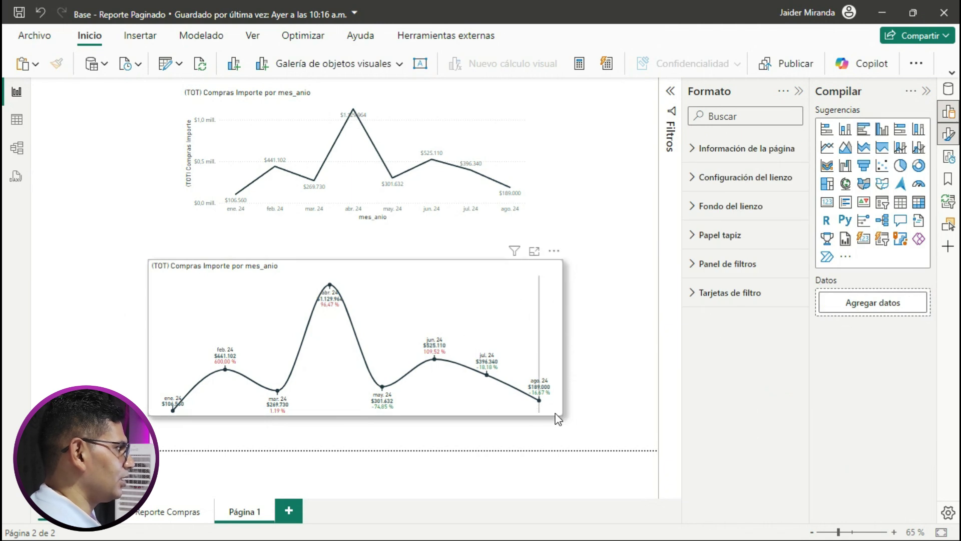
Step: Set the position of the lower chart's shadow to Personalizado and review its custom settings
left_click(562, 322)
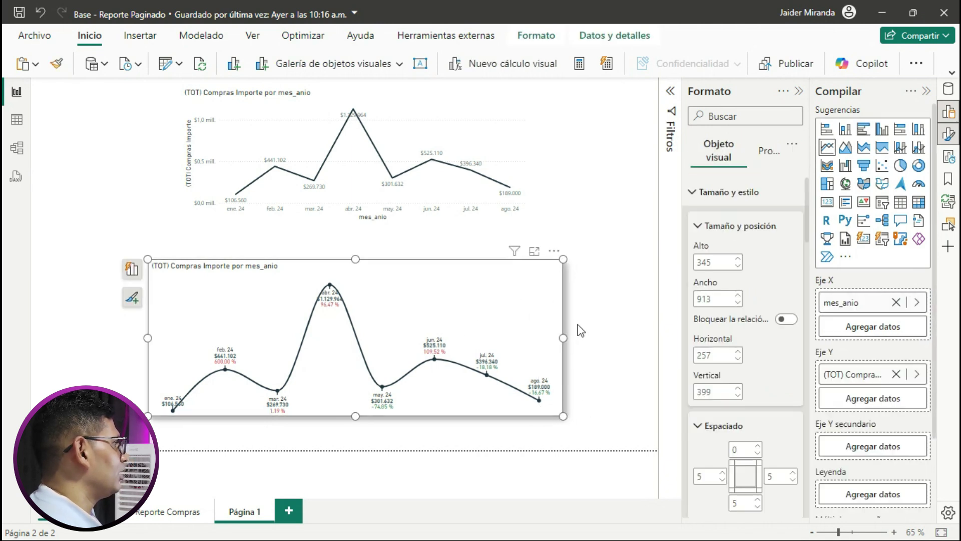
scroll(731, 307, "down", 3)
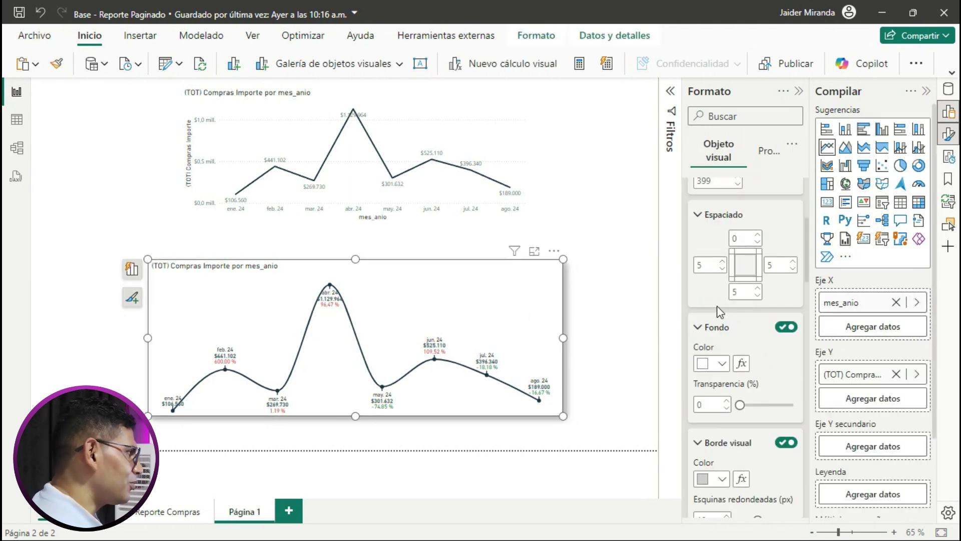
scroll(739, 321, "down", 2)
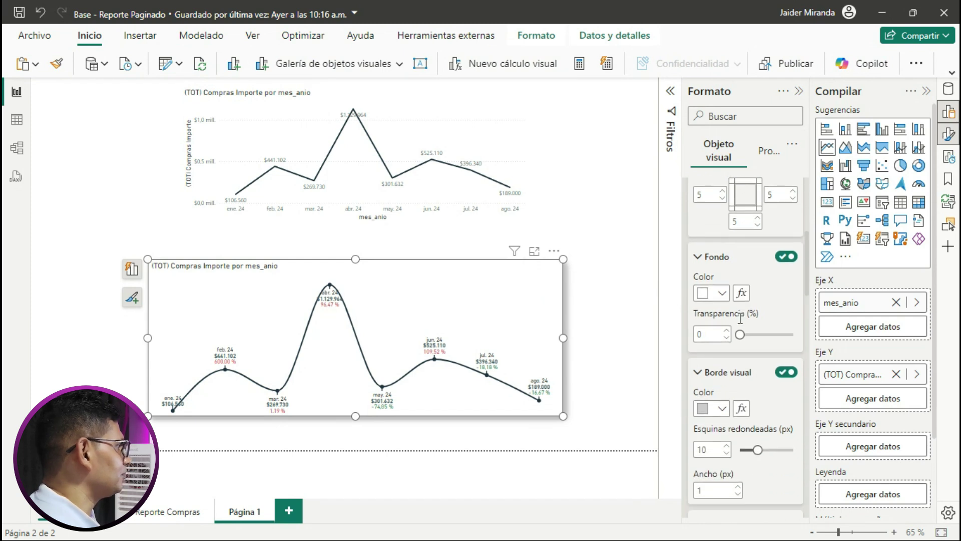
scroll(738, 318, "down", 3)
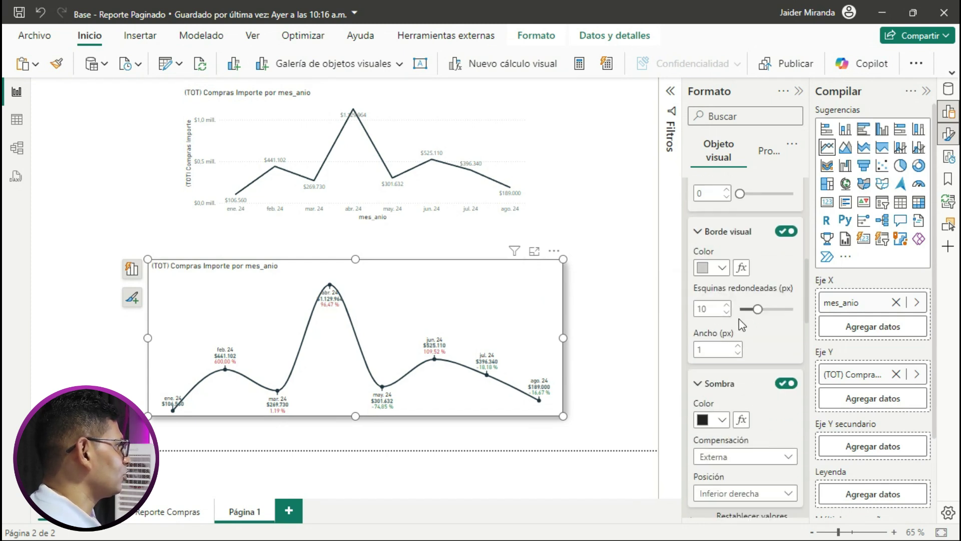
scroll(748, 470, "down", 2)
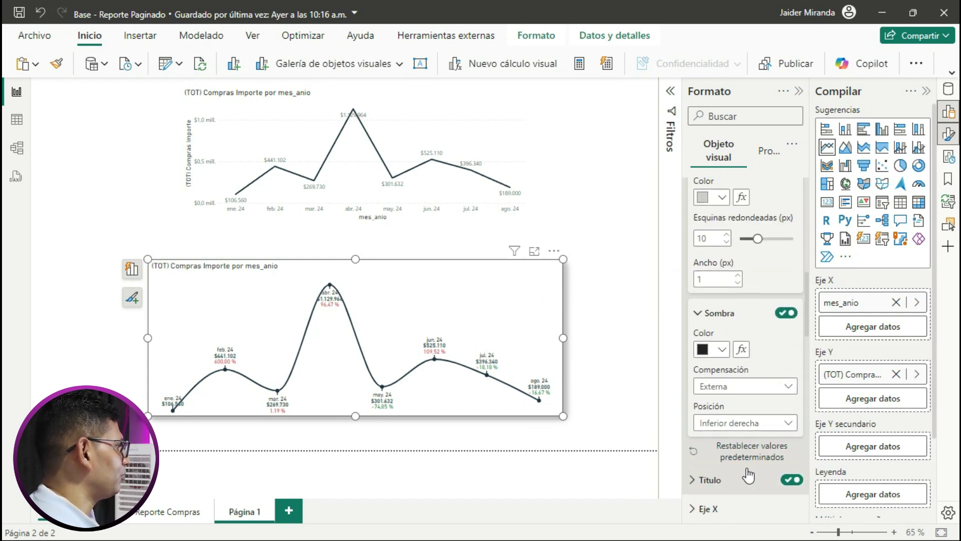
left_click(730, 425)
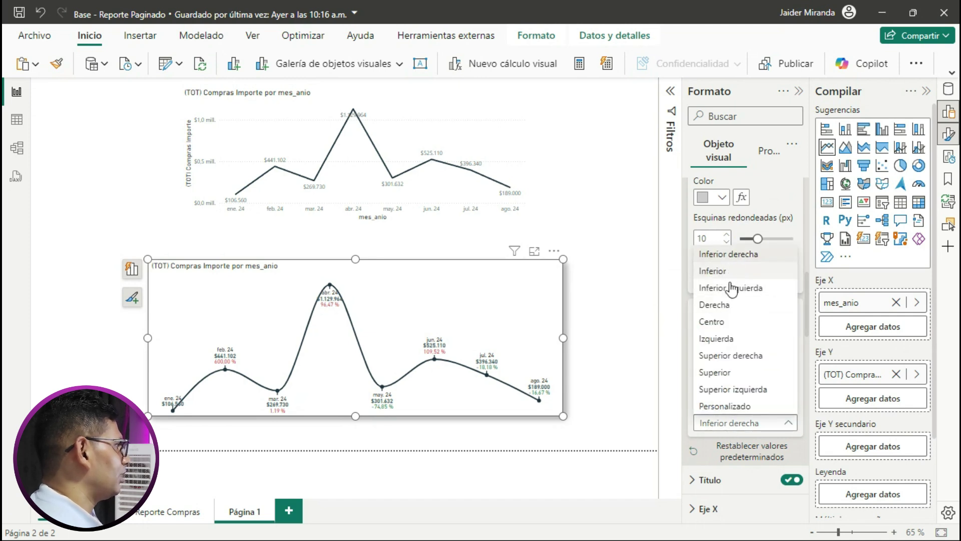
left_click(740, 405)
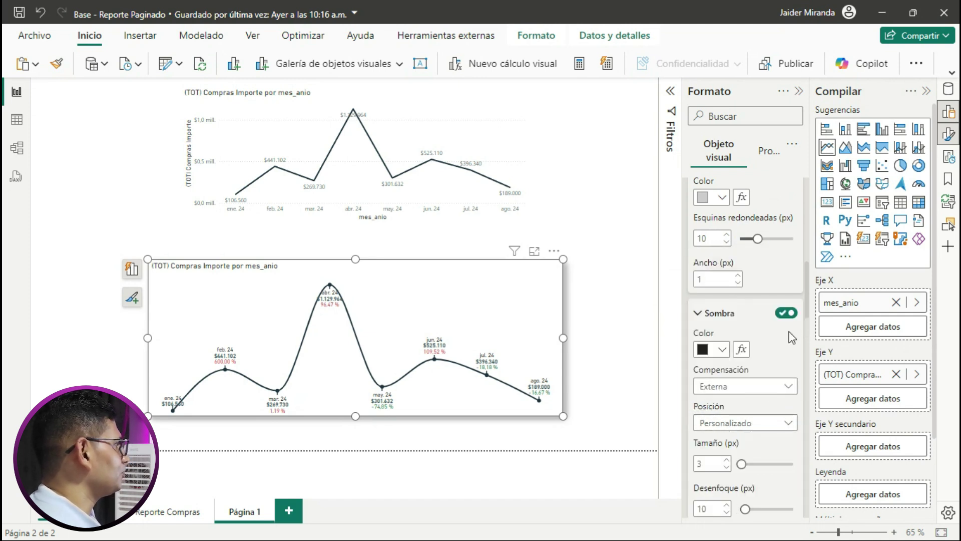
left_click_drag(807, 289, 811, 334)
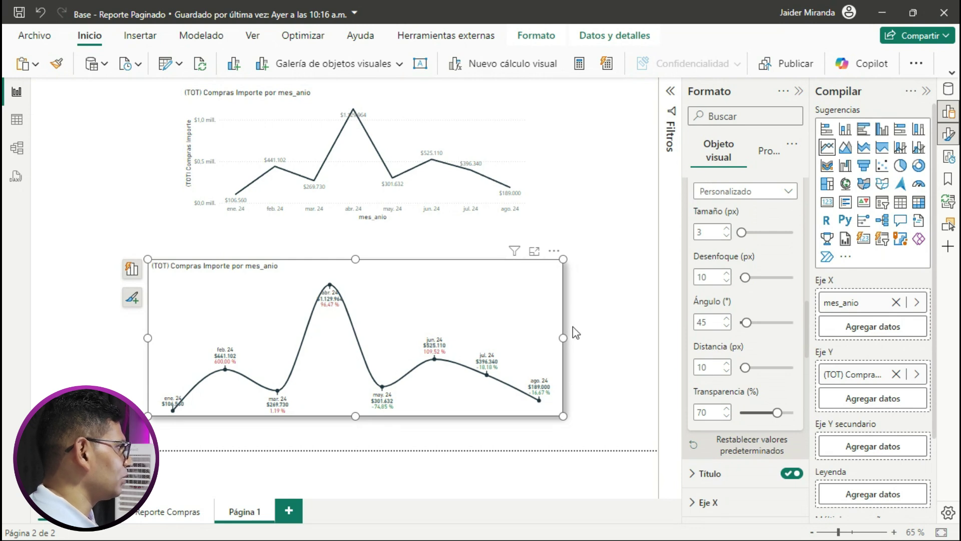
mouse_move(549, 388)
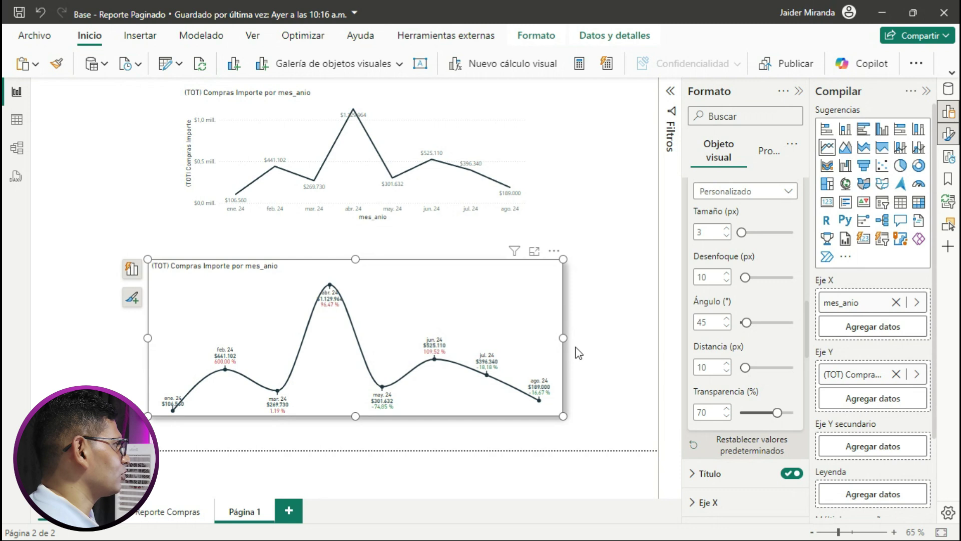
Step: Set the shadow's size (Tamaño) to 2 px, blur (Desenfoque) to 3 px and distance (Distancia) to 3 px
double_click(711, 232)
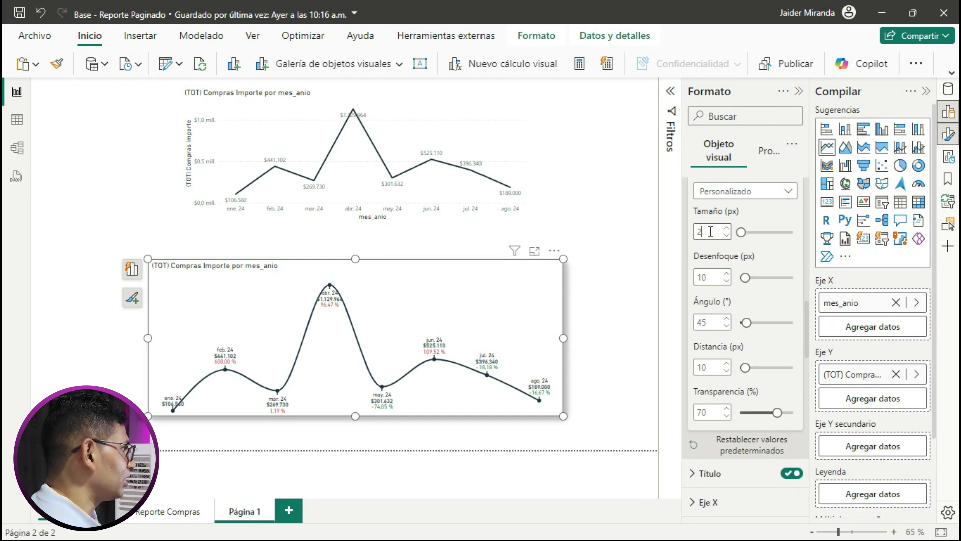
type("2")
double_click(711, 276)
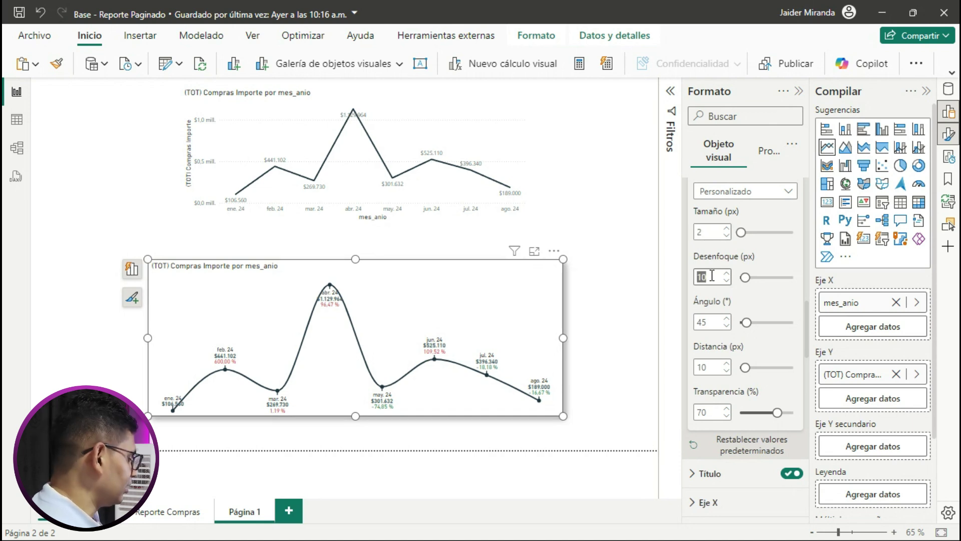
type("3")
double_click(710, 368)
type("2")
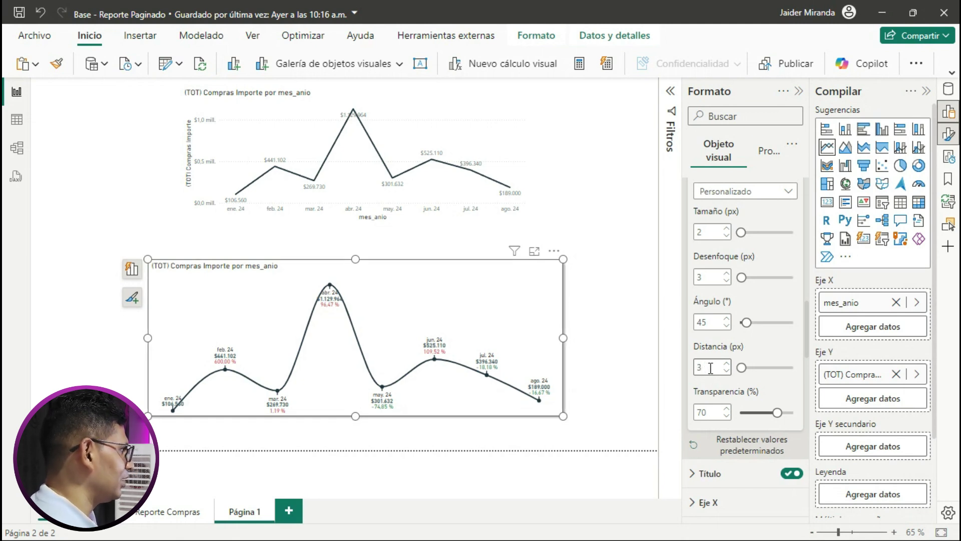
left_click(605, 339)
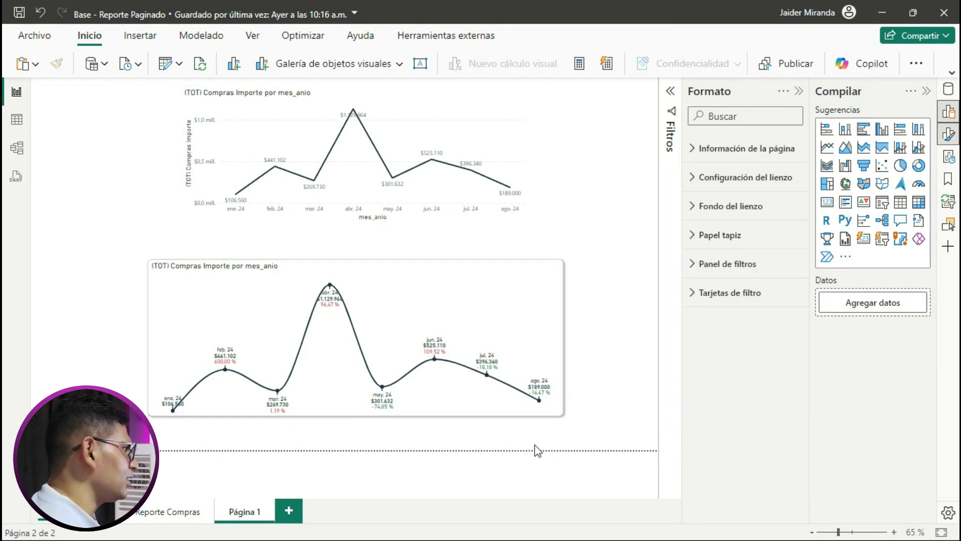
Step: Change the lower chart's title text to "Compras por periodo" and make it bold
mouse_move(458, 365)
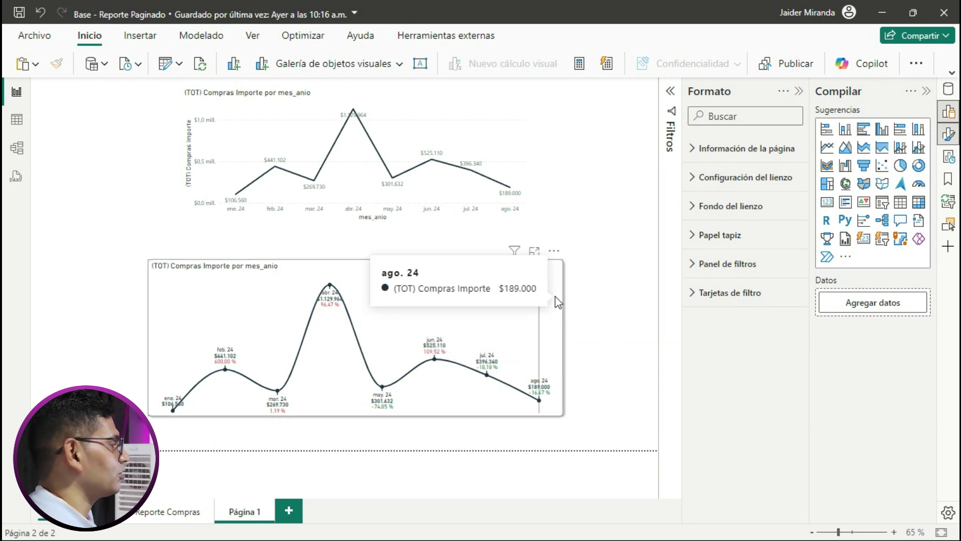
left_click(555, 266)
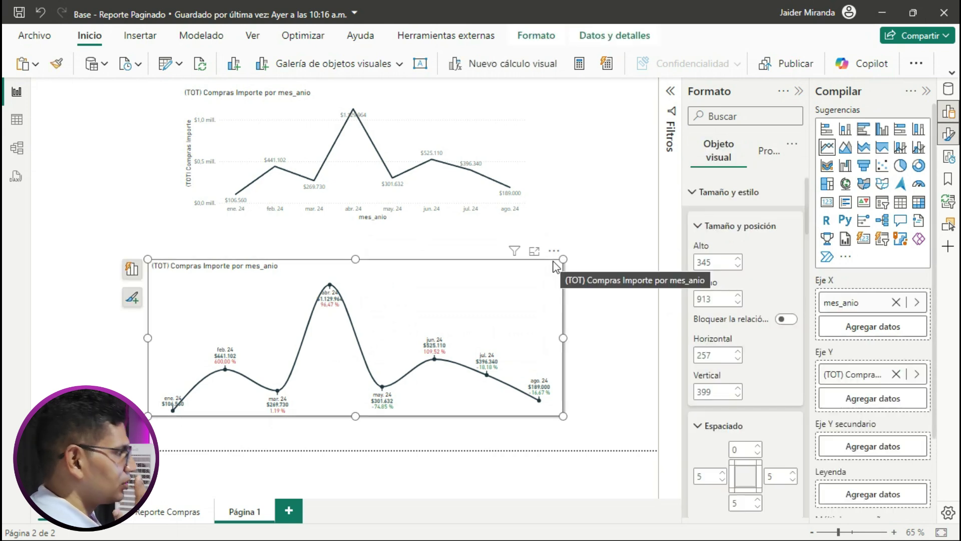
left_click(711, 196)
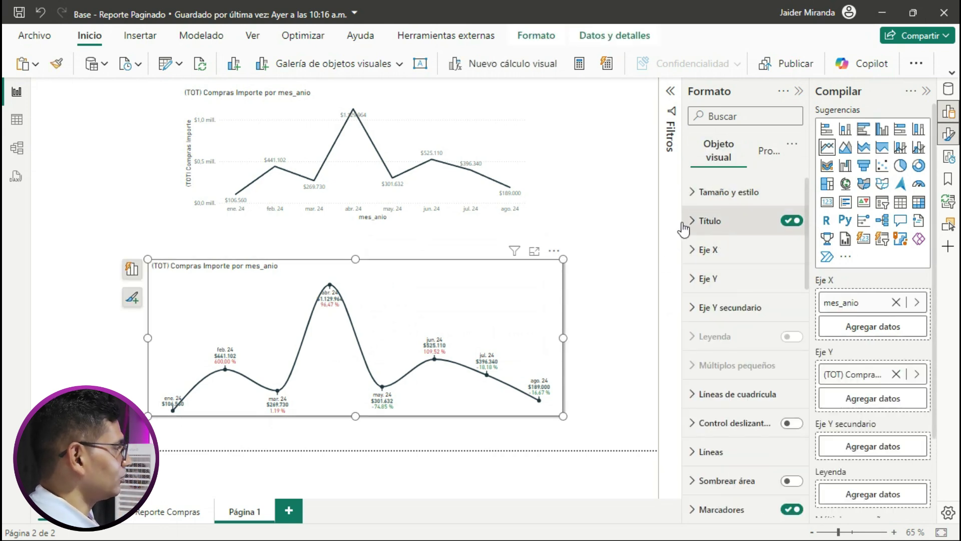
left_click(731, 228)
left_click_drag(696, 290, 807, 298)
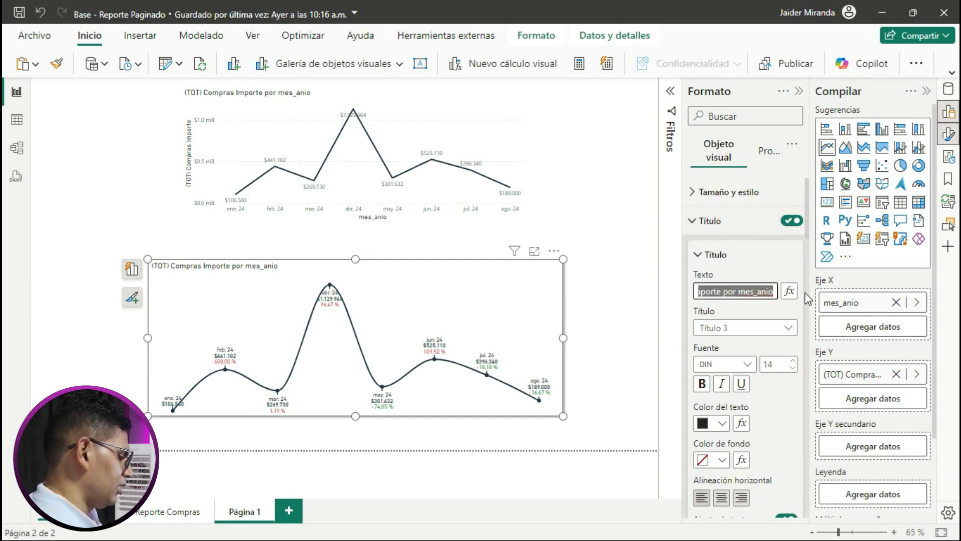
type("Compras")
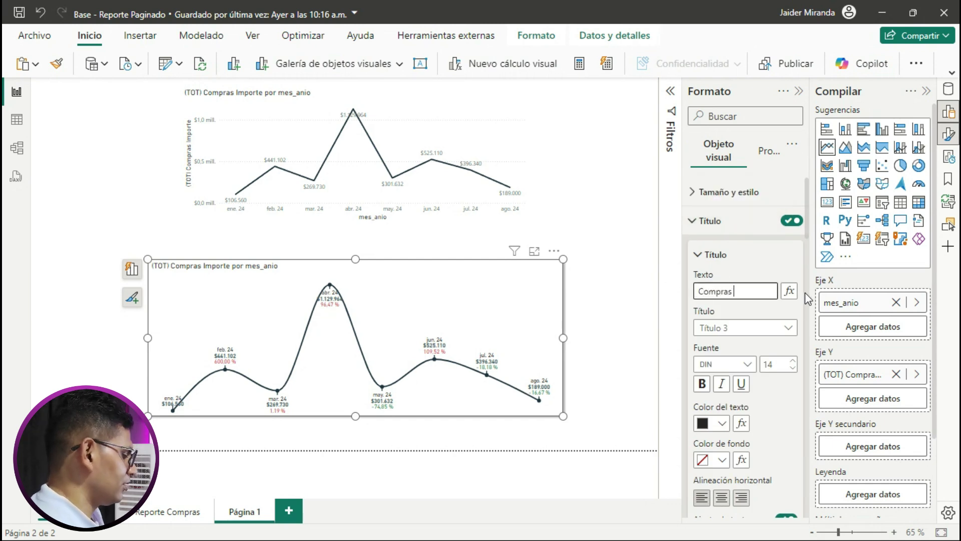
type(" por periodo")
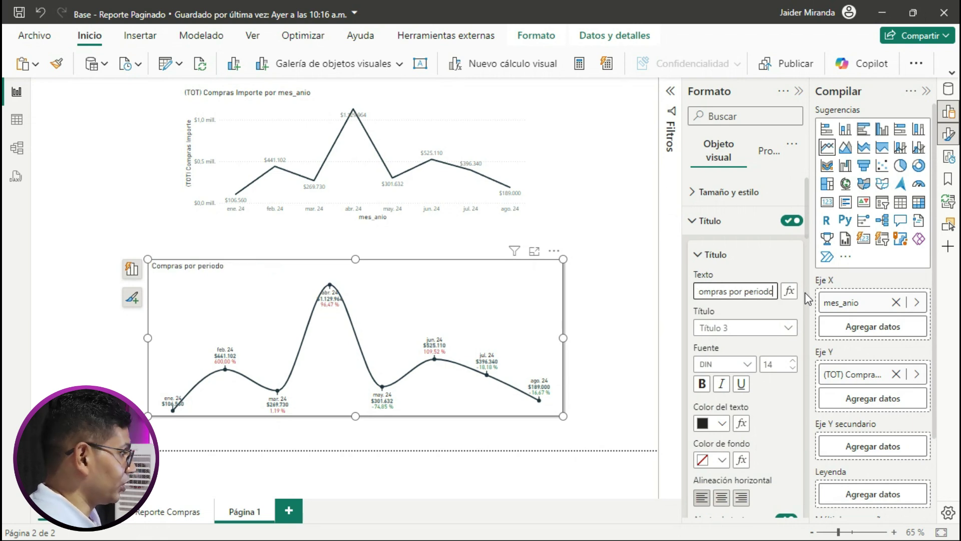
left_click(702, 384)
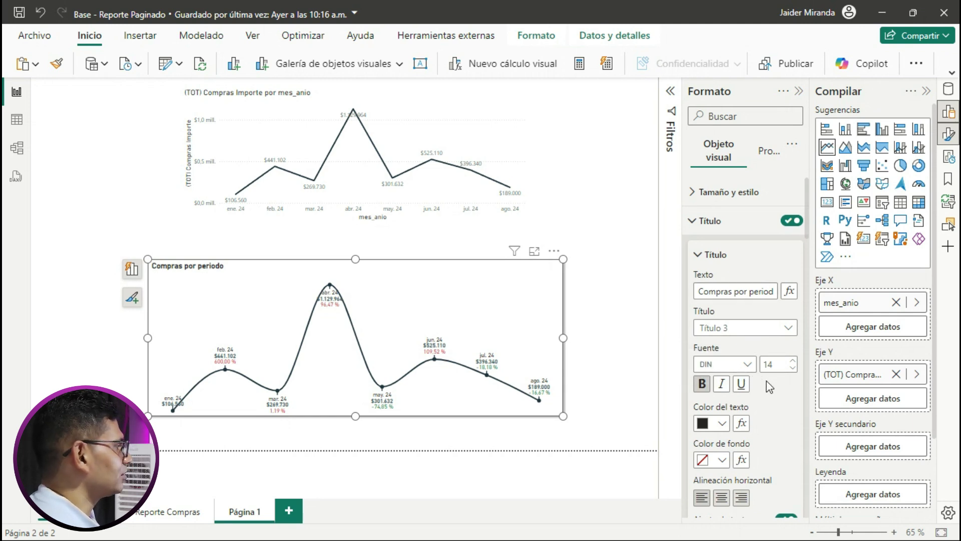
Step: Enable the subtitle (Subtítulo) for the "Compras por periodo" chart and set its text to "Con variacion porcentual por mes"
left_click(715, 254)
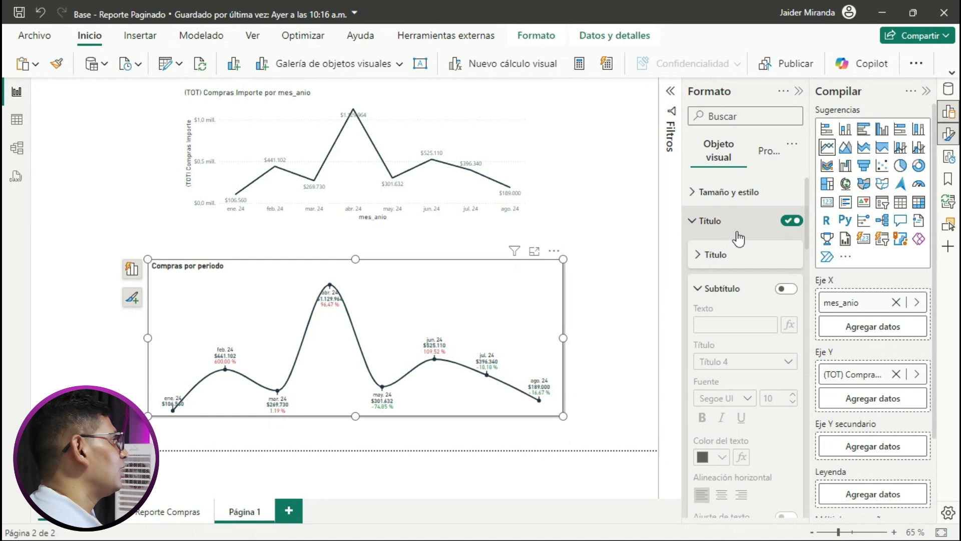
left_click(786, 292)
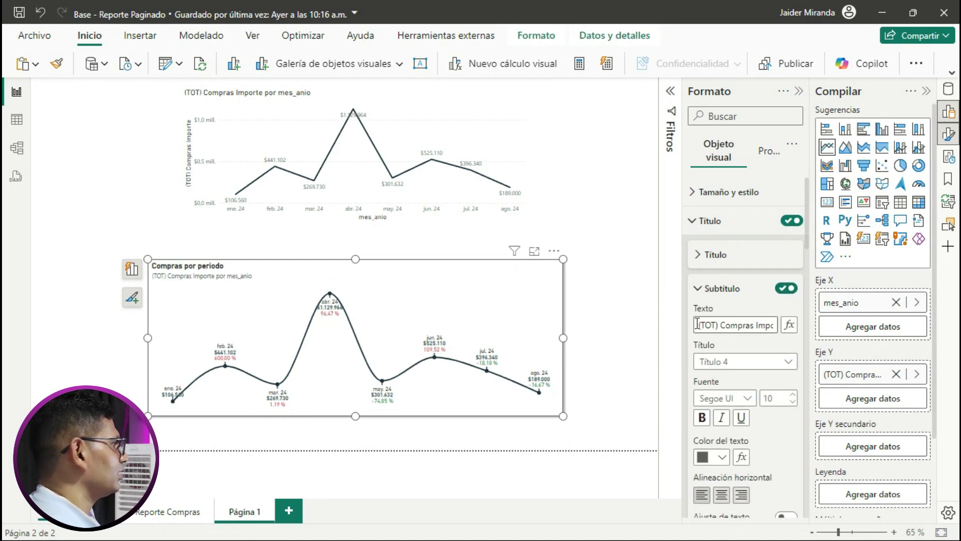
left_click_drag(697, 325, 786, 335)
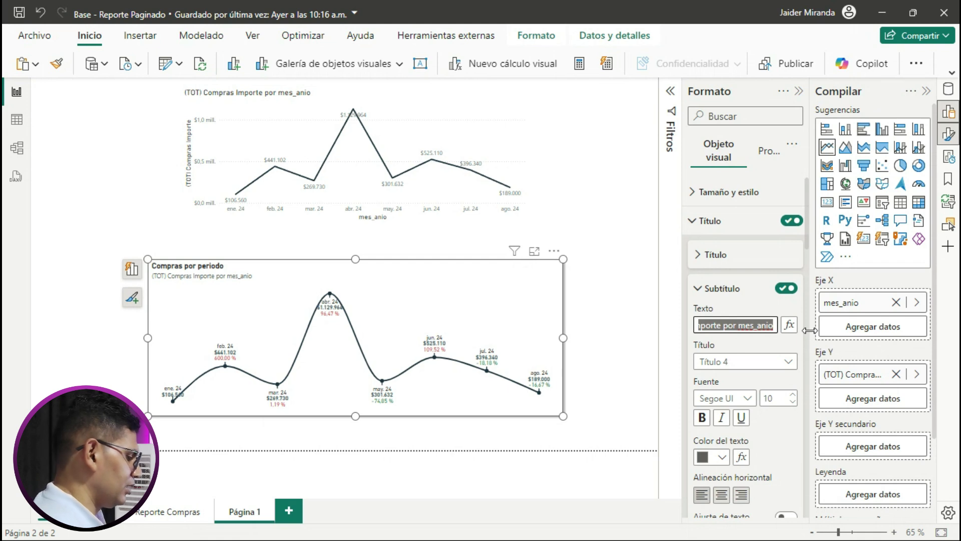
type("Con variacion")
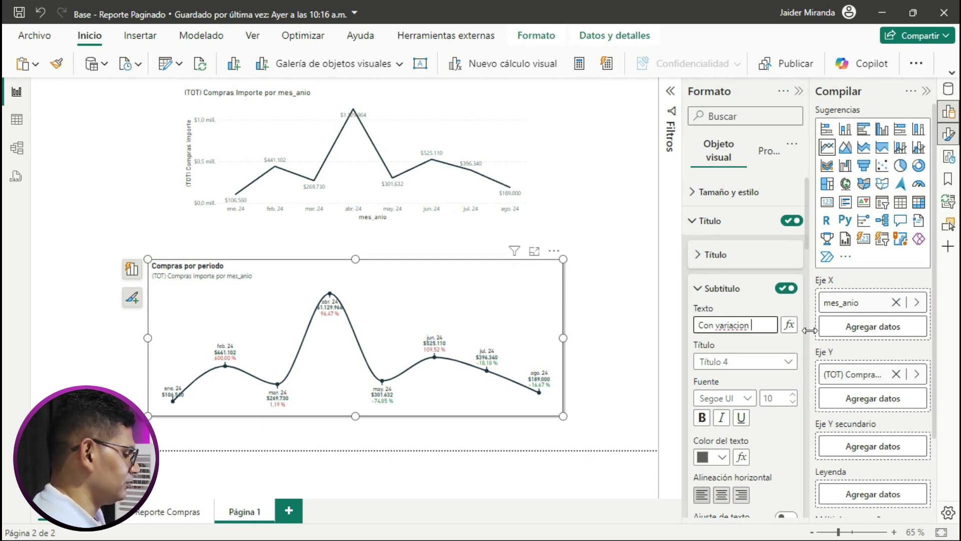
key("Return")
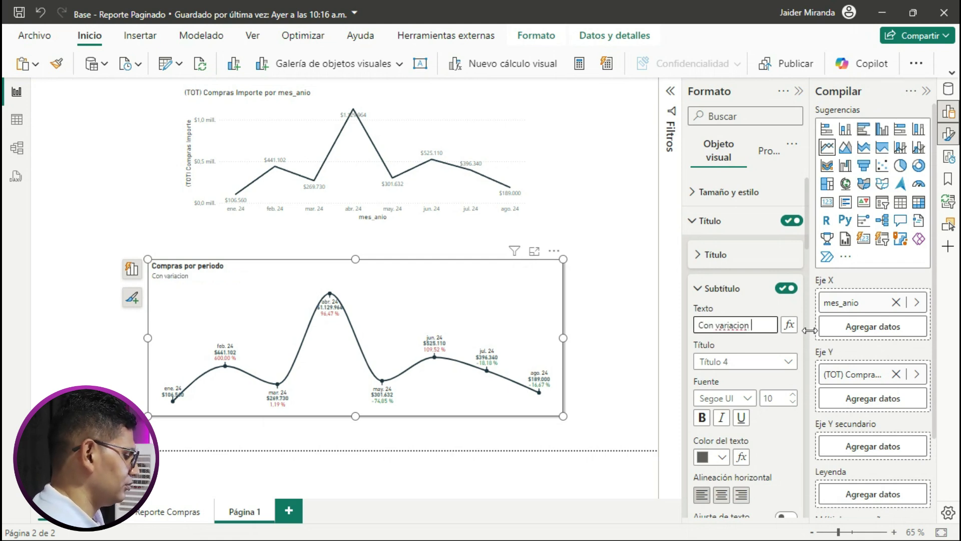
type("ntual por mes")
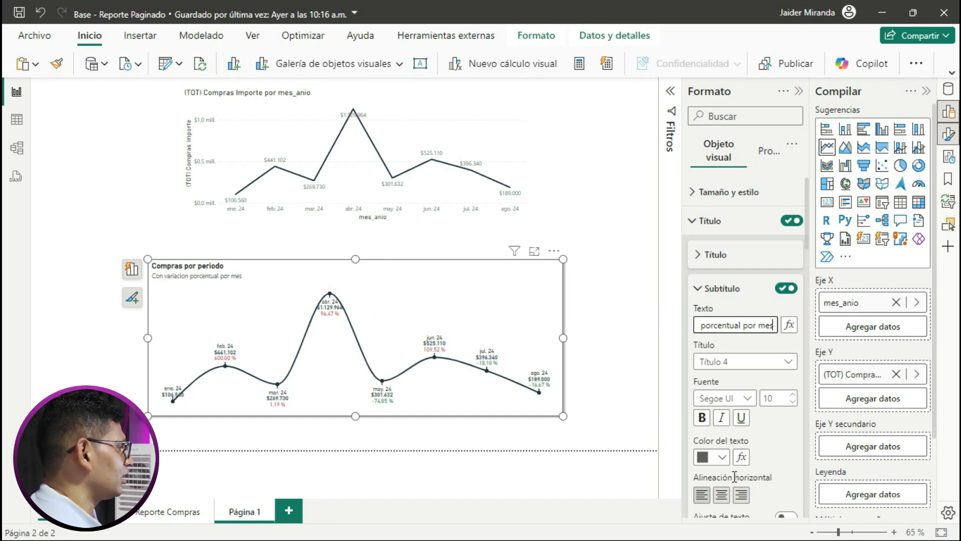
Step: Format the chart's subtitle as right-aligned italic text in the Segoe UI Semibold font
left_click(741, 495)
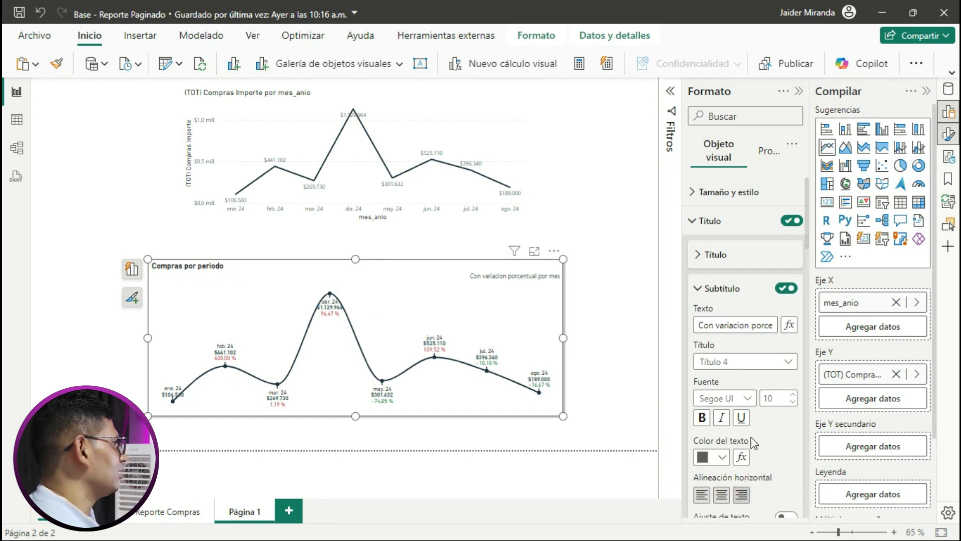
left_click(721, 417)
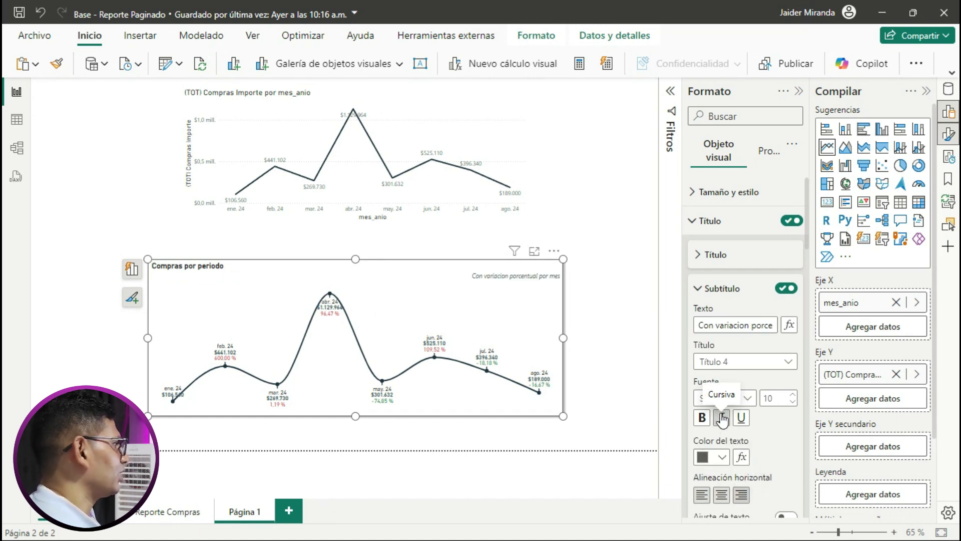
left_click(735, 398)
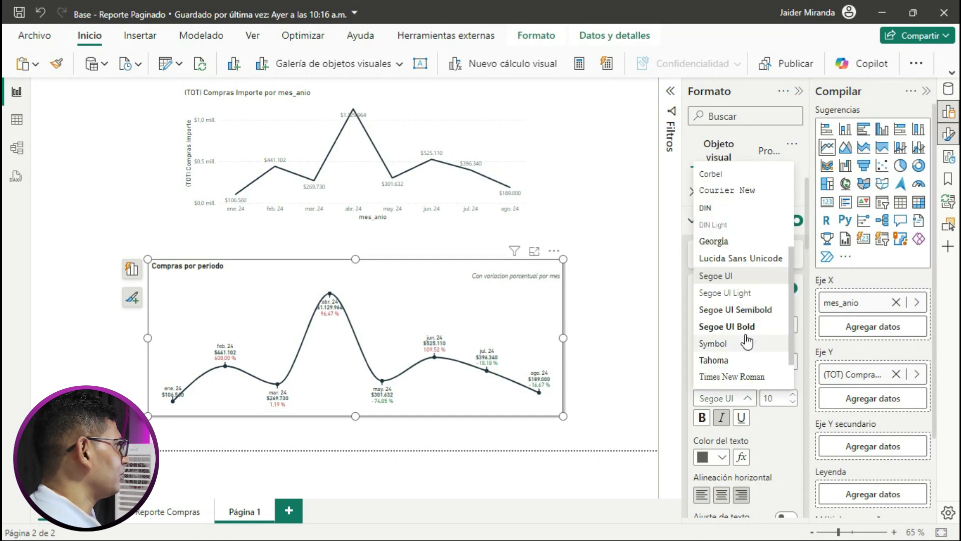
left_click(757, 312)
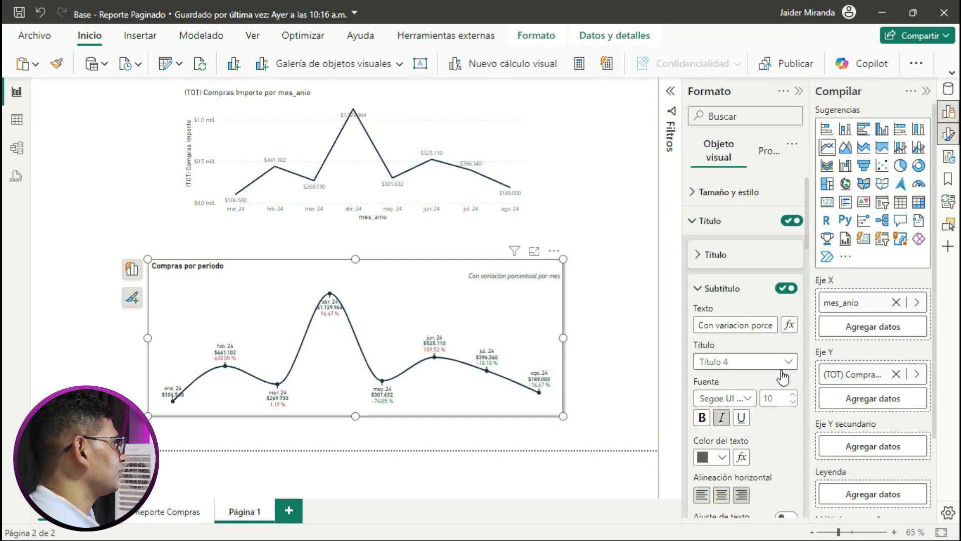
Step: Turn on the divider (Divisor) under the chart's title and subtitle and check the chart deselected
left_click(732, 290)
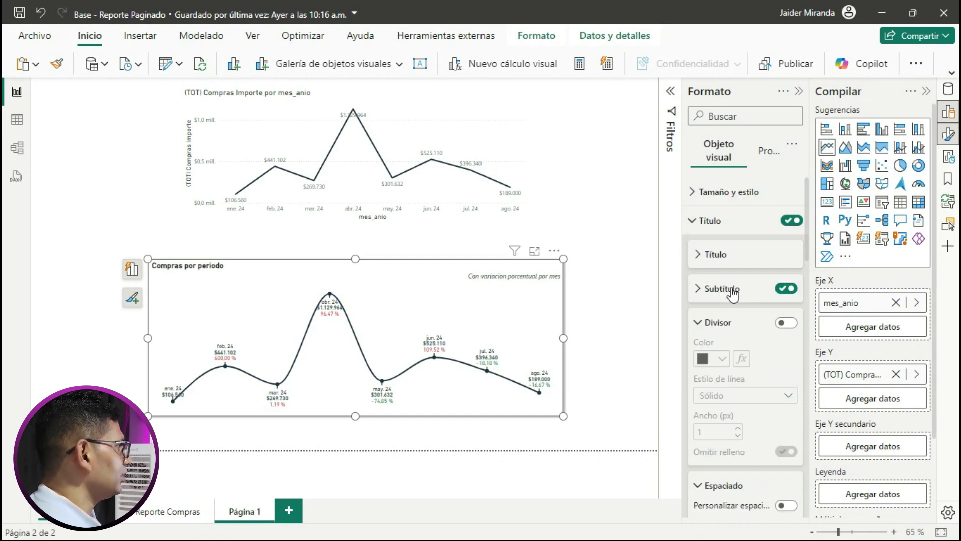
left_click(785, 323)
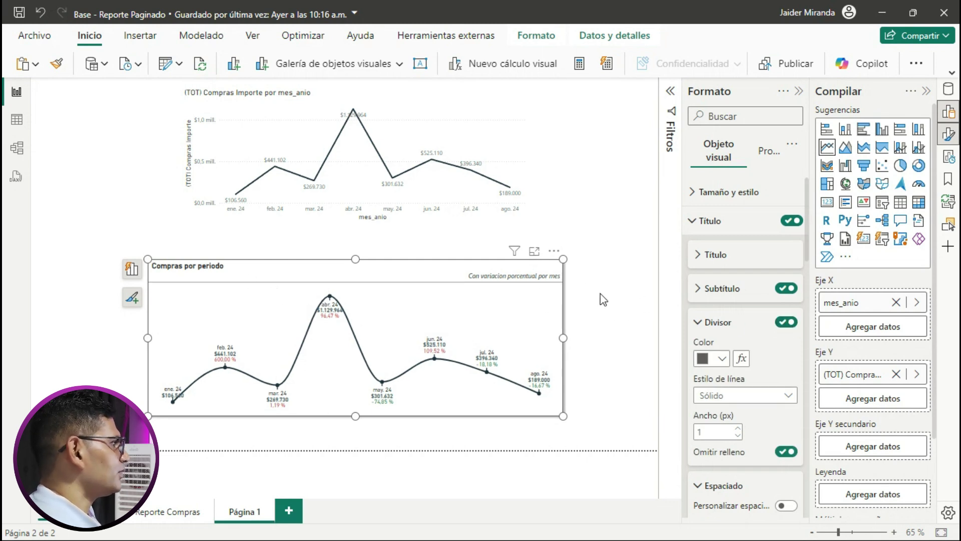
left_click(603, 299)
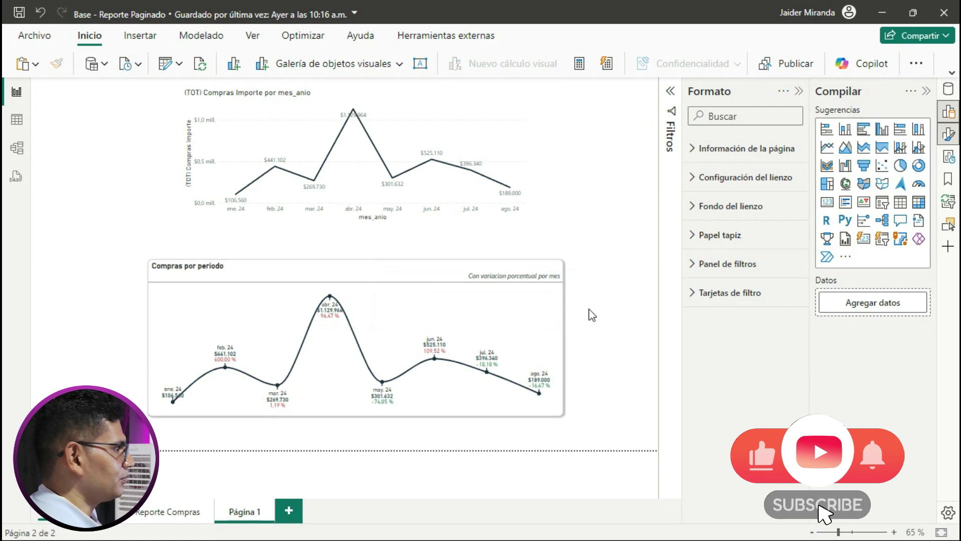
mouse_move(395, 179)
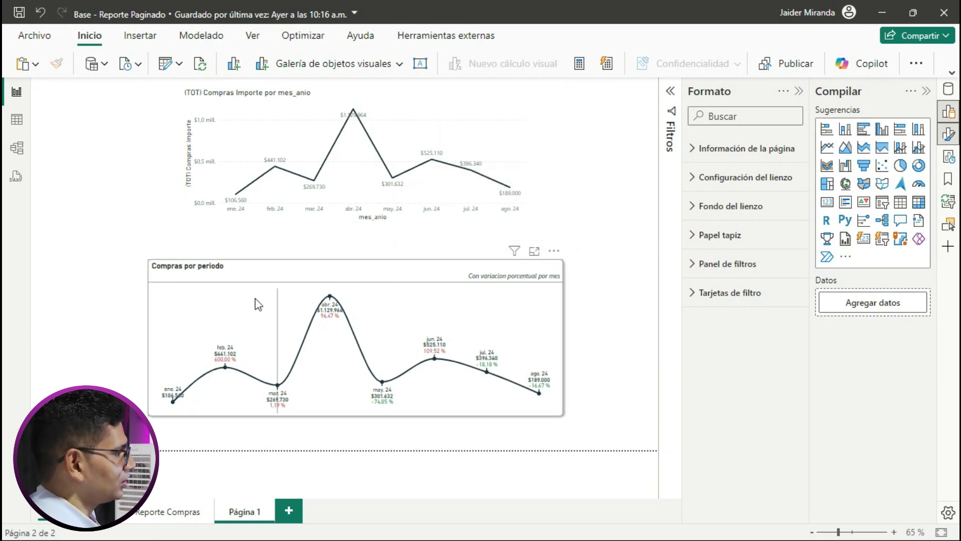
mouse_move(244, 361)
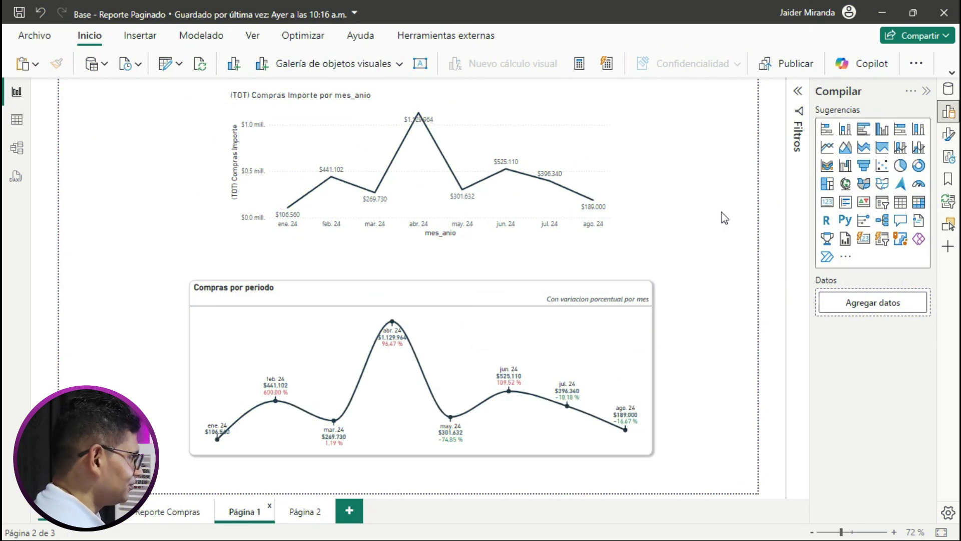
Step: Copy the "Compras por periodo" chart from Página 1 to Página 2 and move it to the middle of the page
left_click(507, 285)
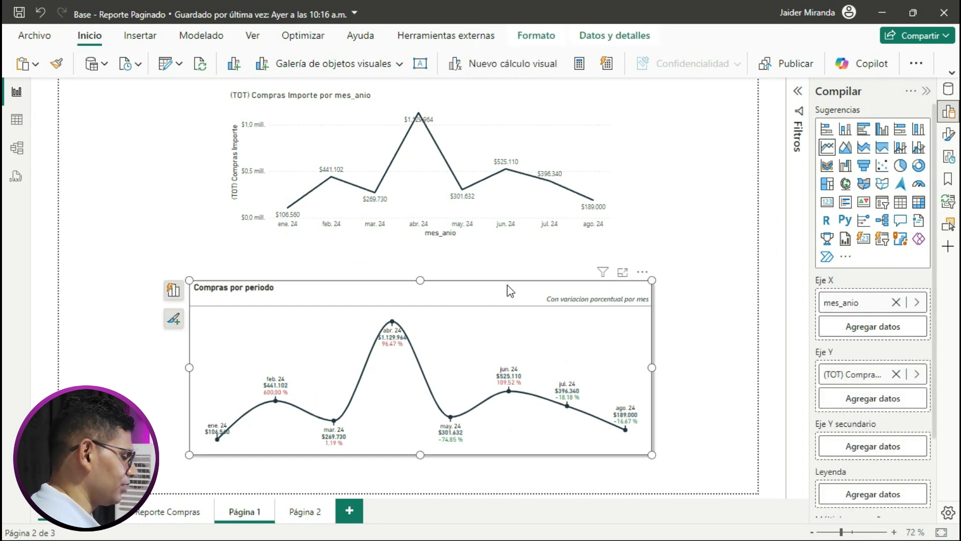
left_click(303, 511)
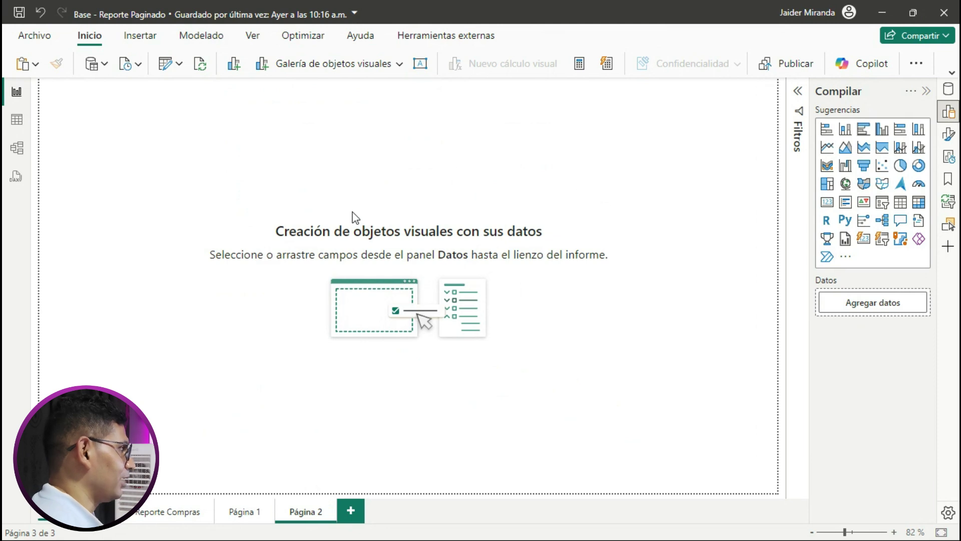
key("ctrl+v")
left_click_drag(518, 275, 509, 204)
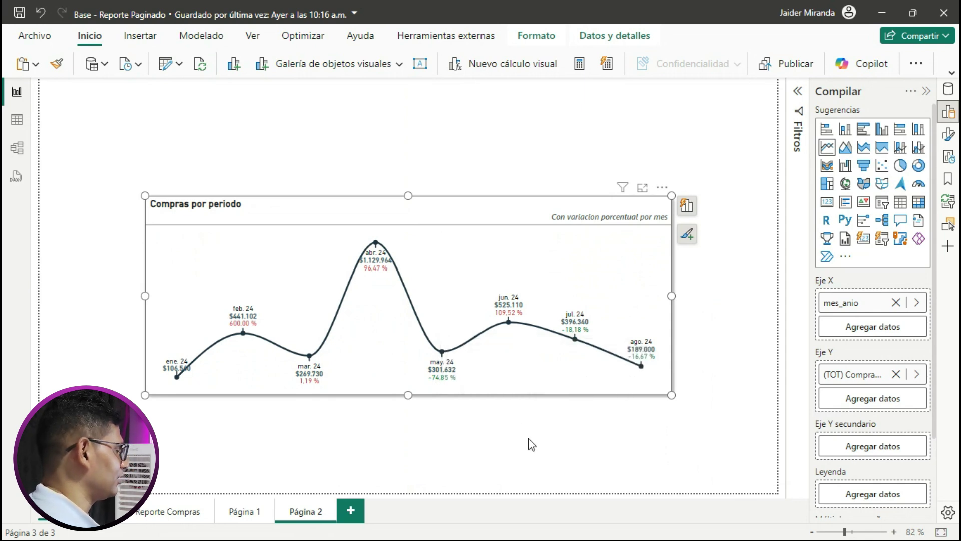
Step: Create a new measure named "etiqueta variacion" in the Medidas table and find the month-over-month measure to reference
left_click(949, 90)
right_click(816, 142)
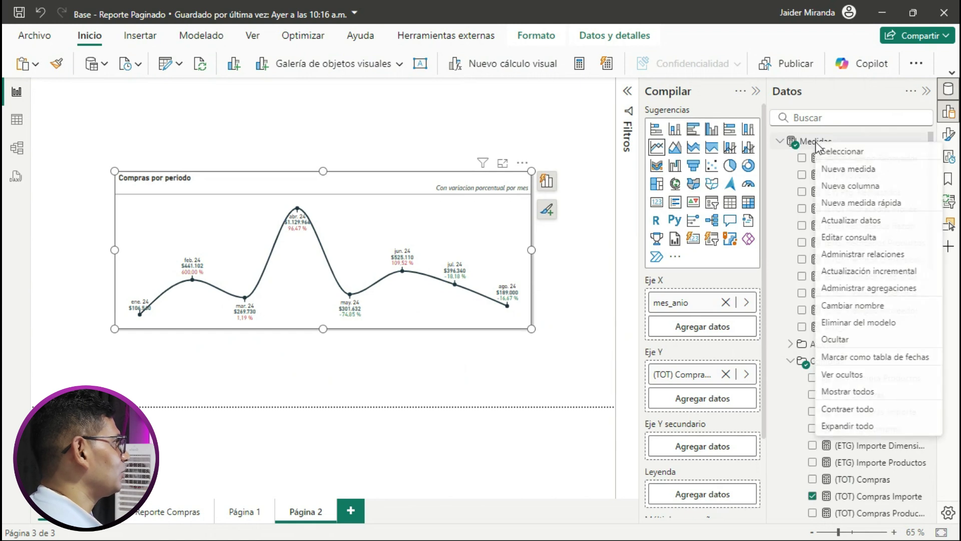
key("Escape")
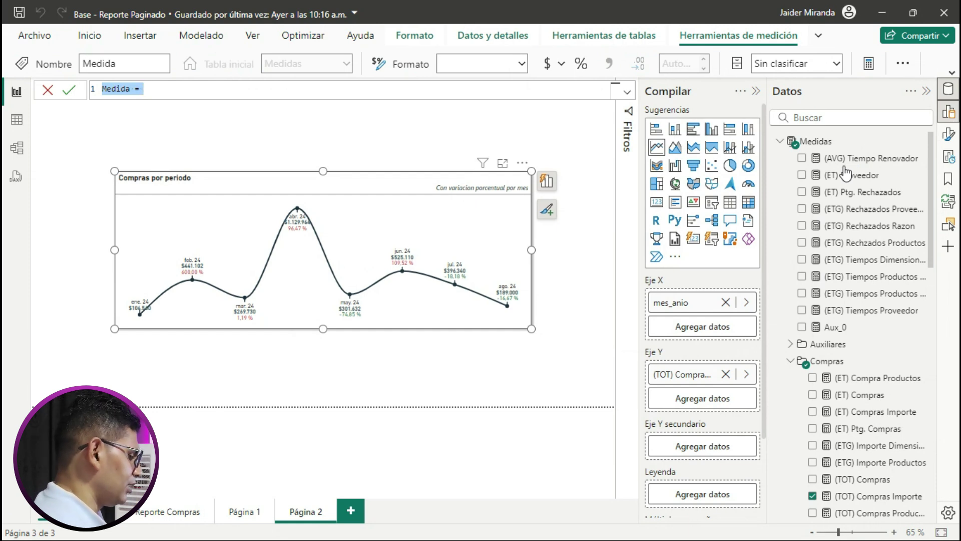
type("etiqueta variacion =")
key("shift+Return")
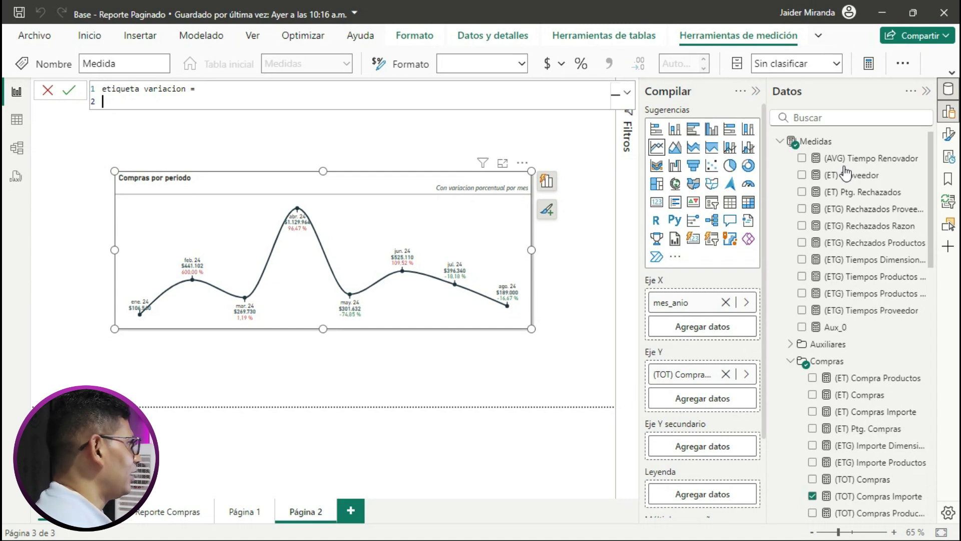
scroll(853, 223, "down", 3)
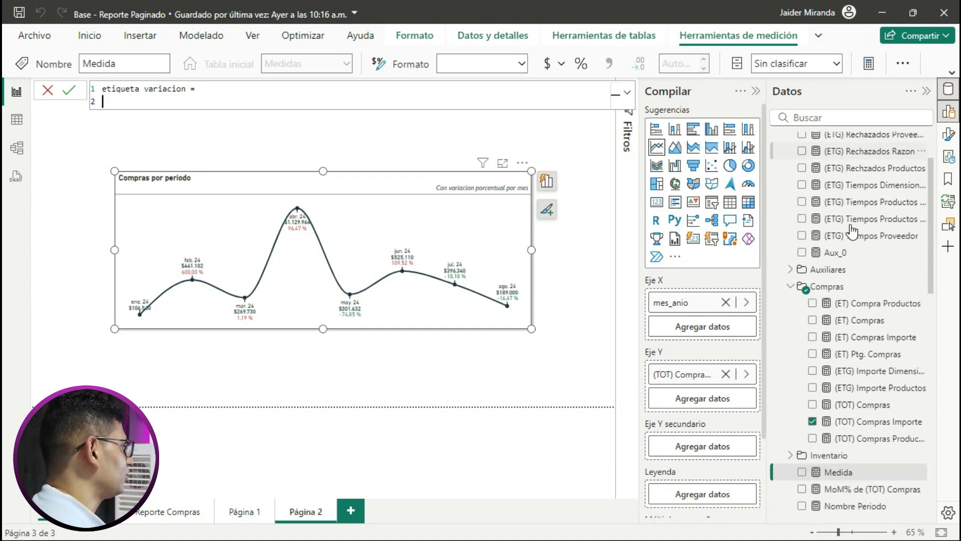
scroll(852, 231, "down", 3)
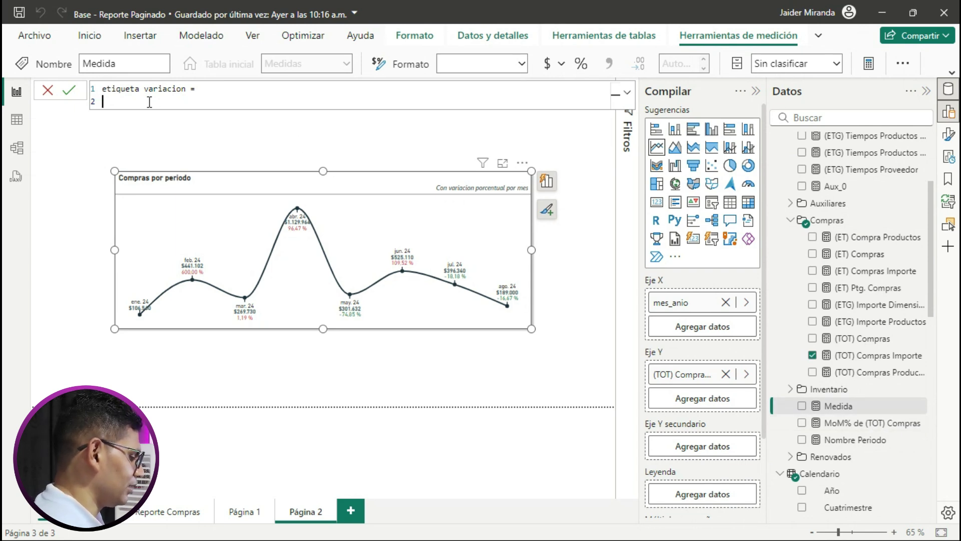
Step: Start the measure's formula with an IF function that tests whether [MoM% de (TOT) Compras] is greater than 0
type("IF(")
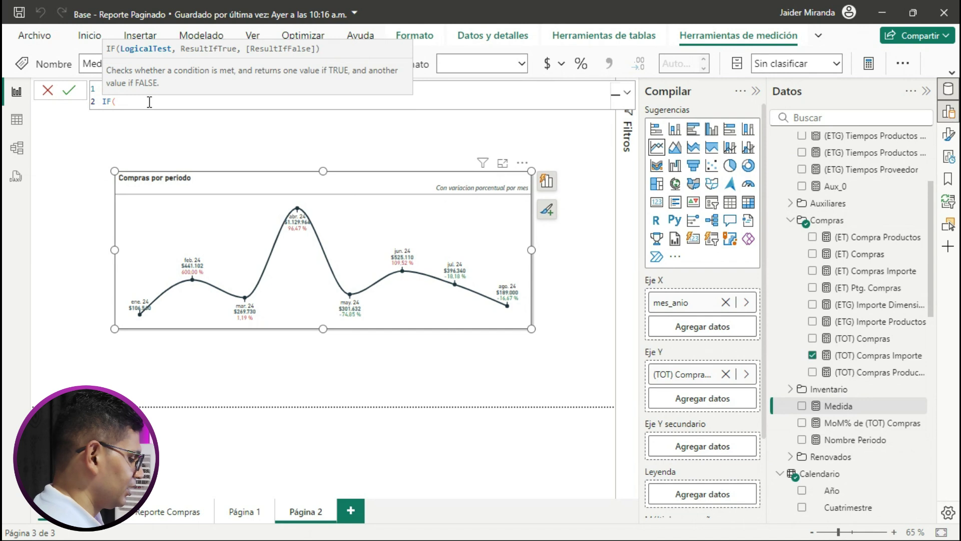
type("Mo")
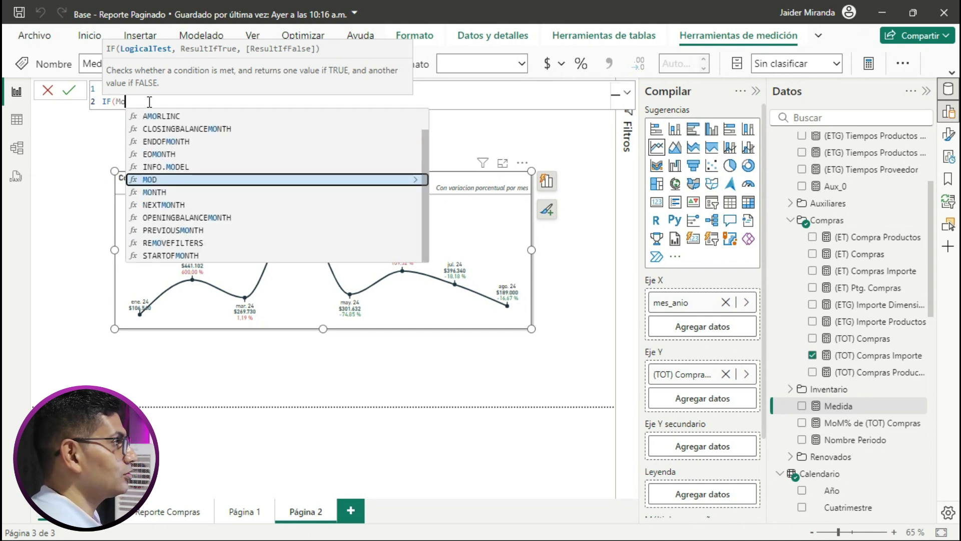
type("M")
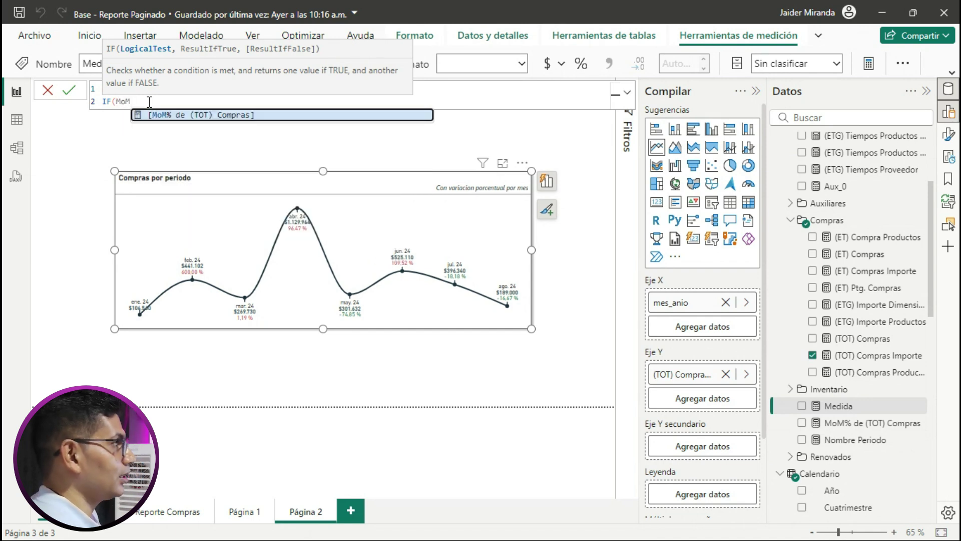
key("Tab")
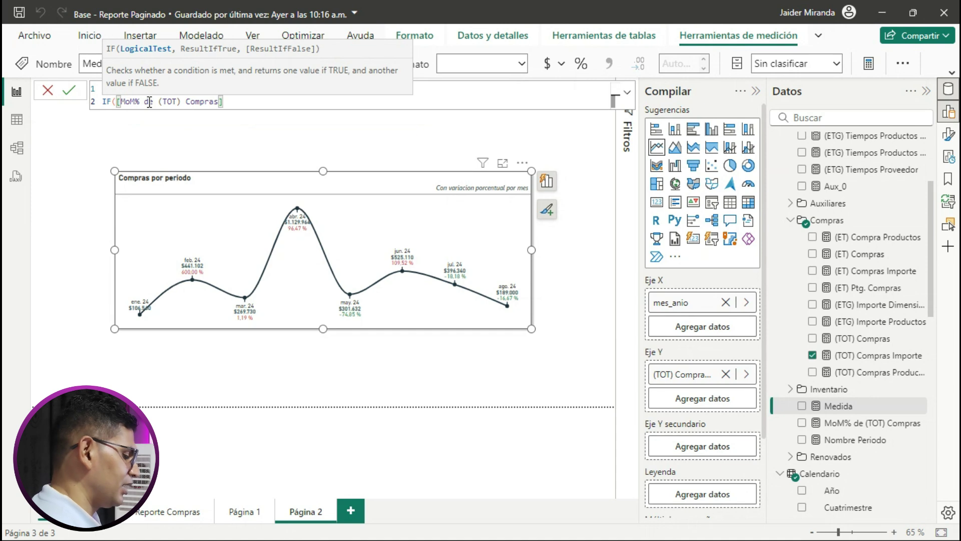
type("<")
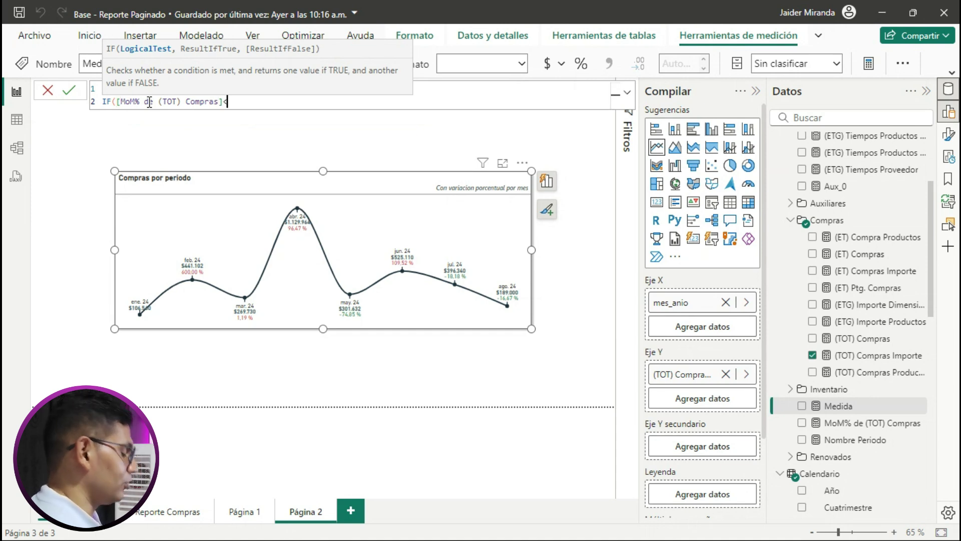
key("BackSpace")
type(">")
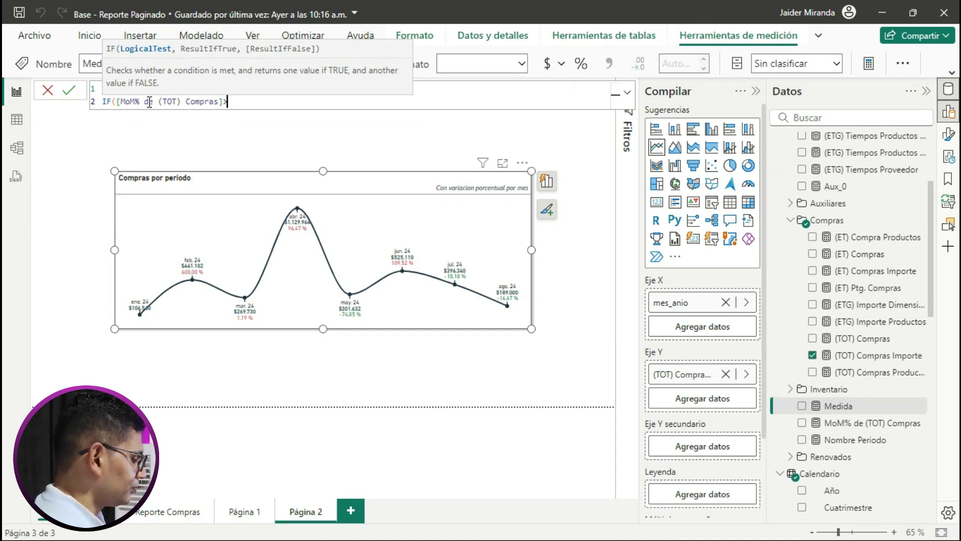
type("0")
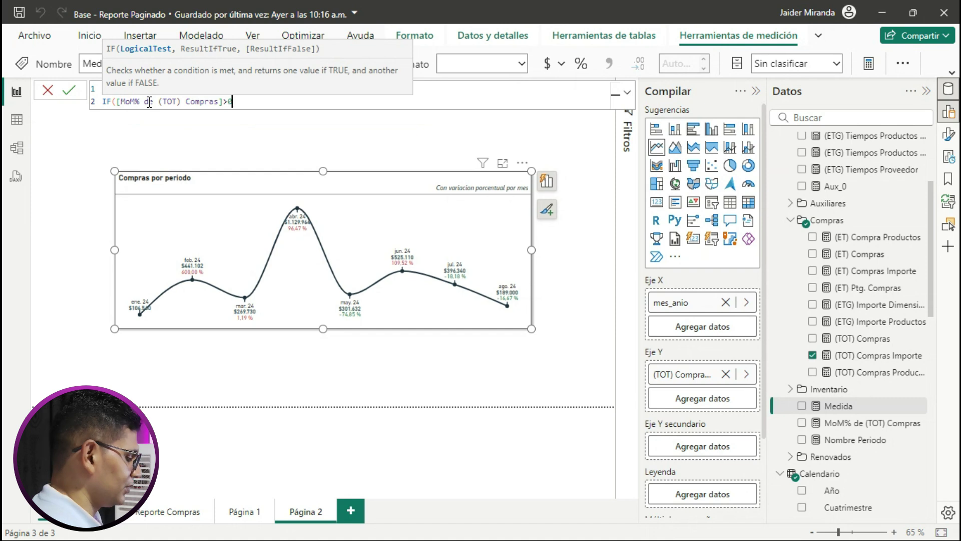
type(";")
key("BackSpace")
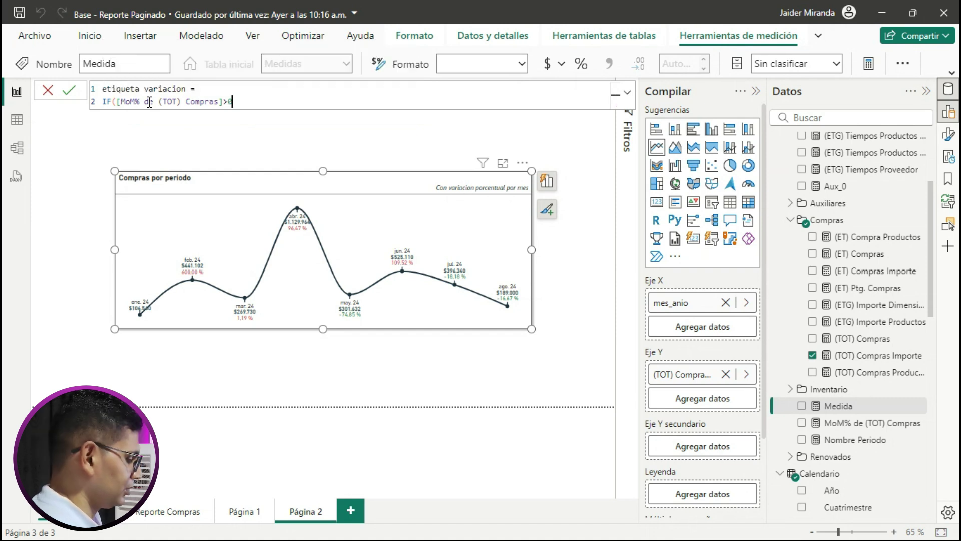
type(",")
key("shift+Return")
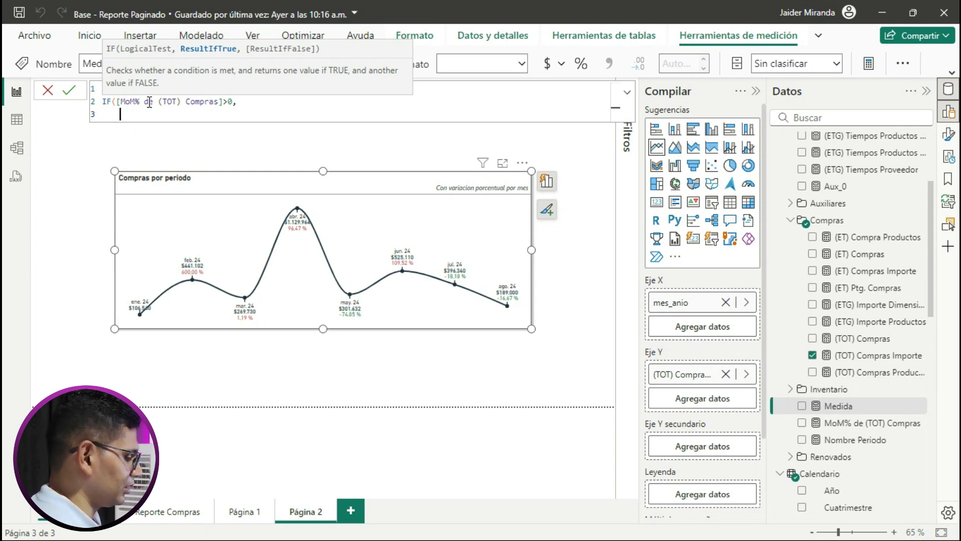
Step: Return FORMAT([MoM% de (TOT) Compras], "Percent", "Es-CO") as the IF function's true result on the formula's third line
key("Tab")
type("format")
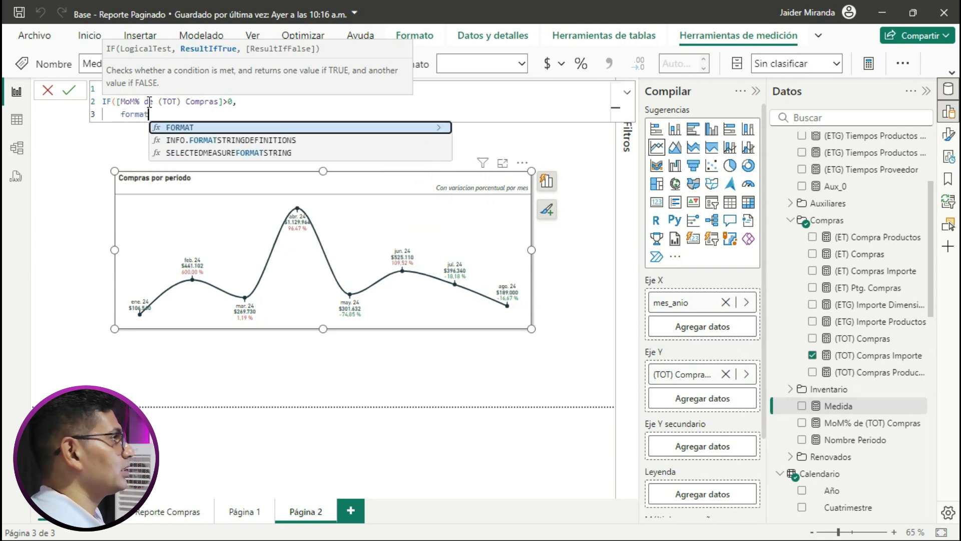
key("Tab")
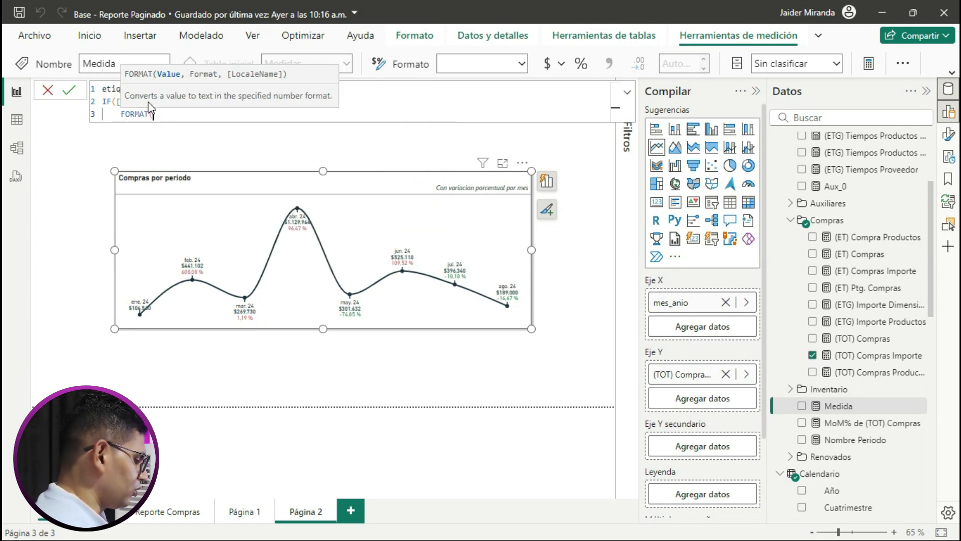
type("[mom")
key("Tab")
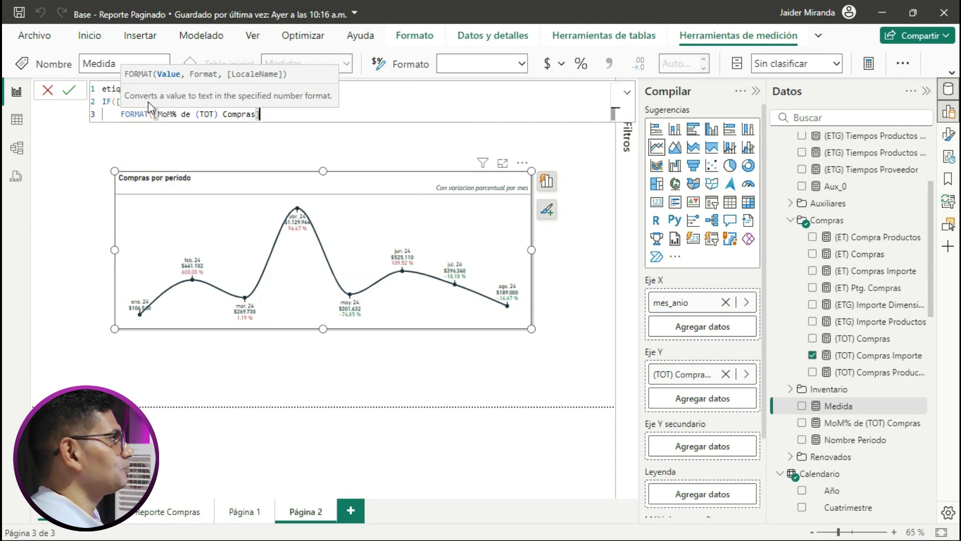
type(", \"")
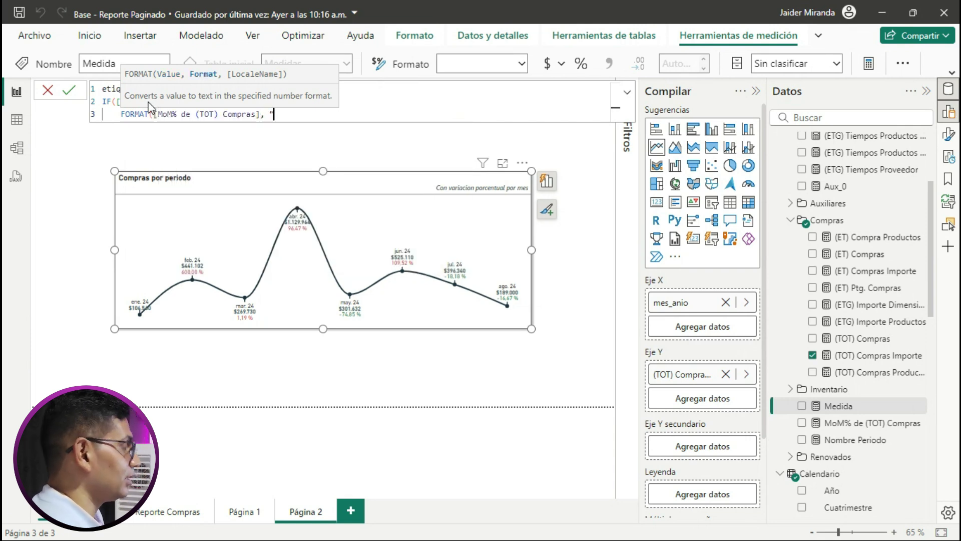
type("Percent")
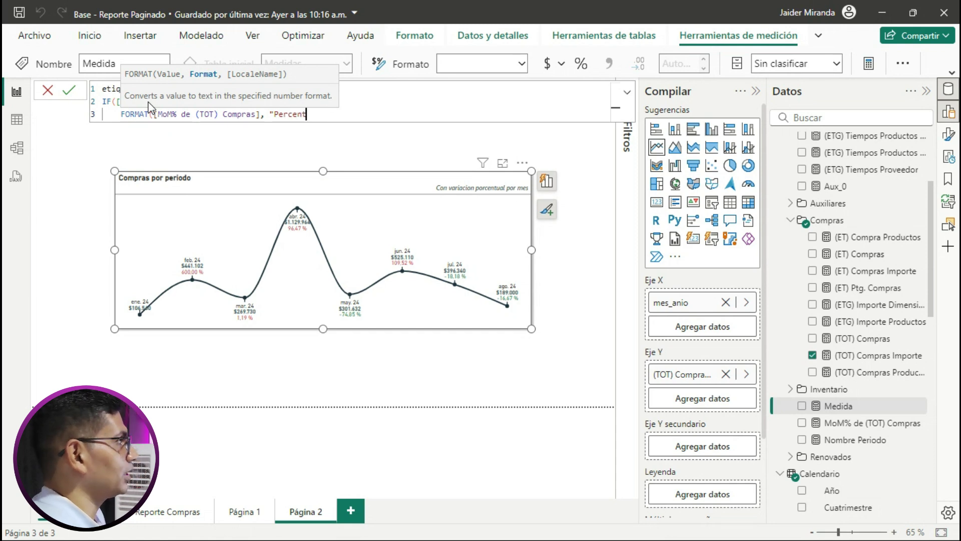
type("\"")
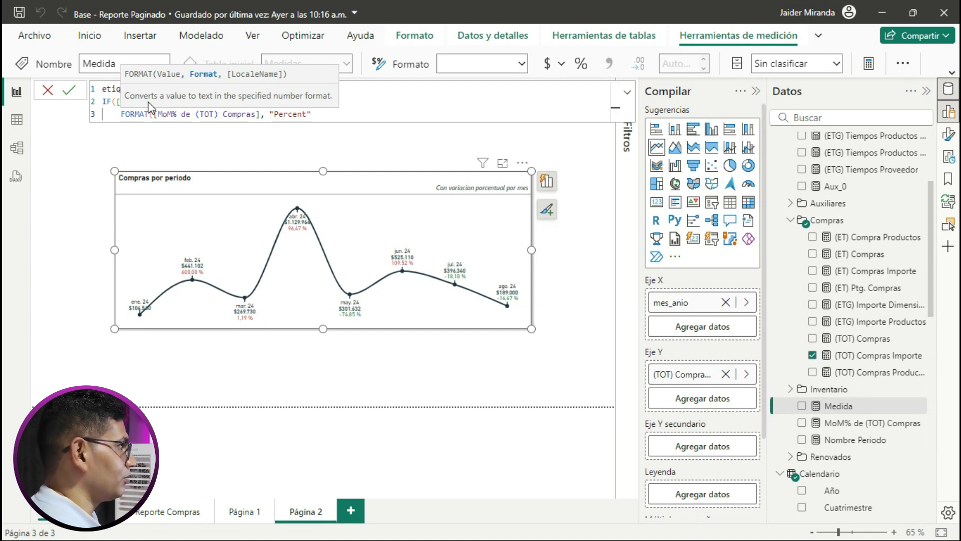
type(", ")
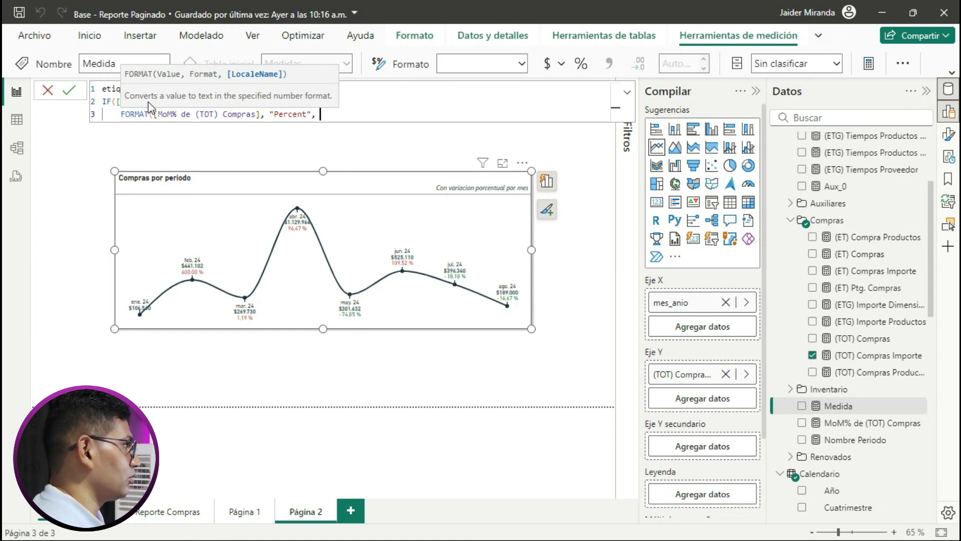
type("\"")
type("Es")
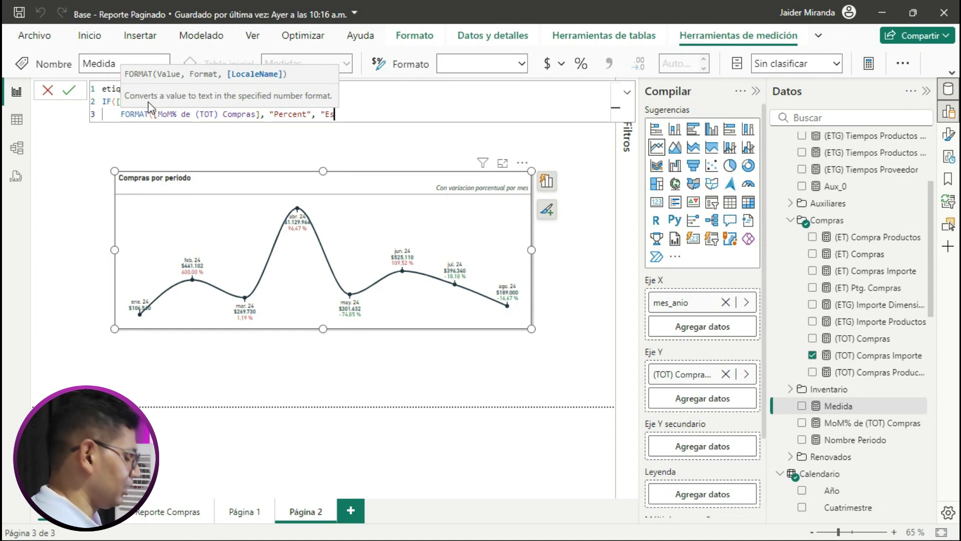
type("-CO\"")
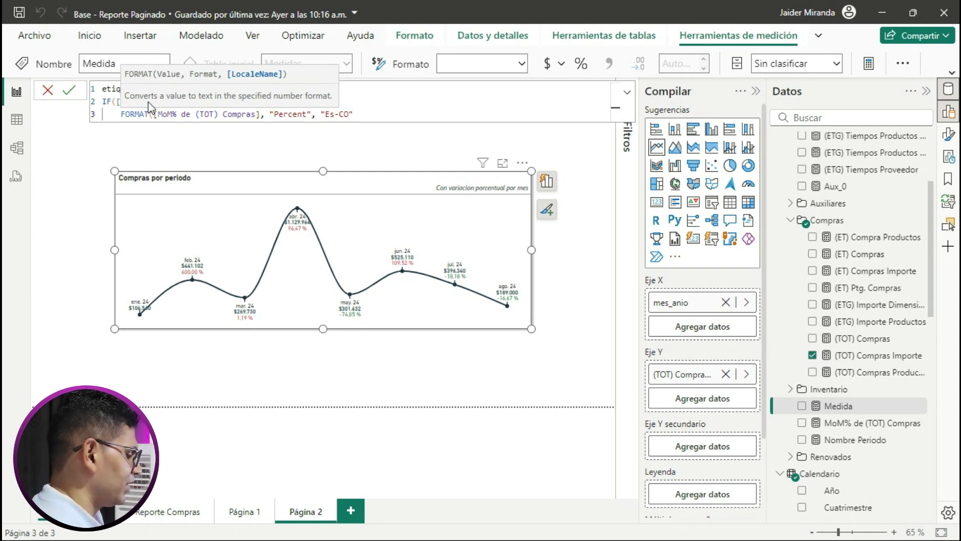
type(")")
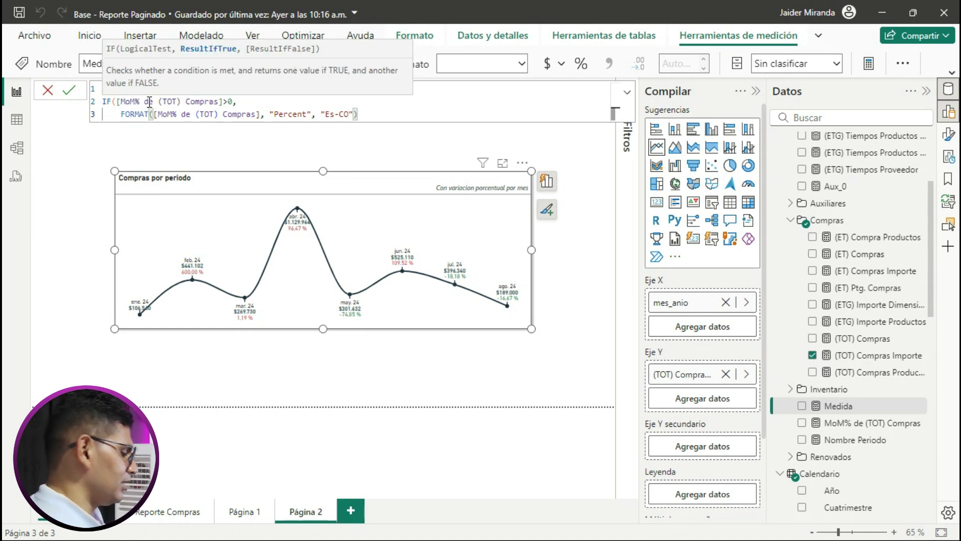
Step: Append a space and the red no-entry emoji as text to the true result, ending the argument with a comma
type(" &")
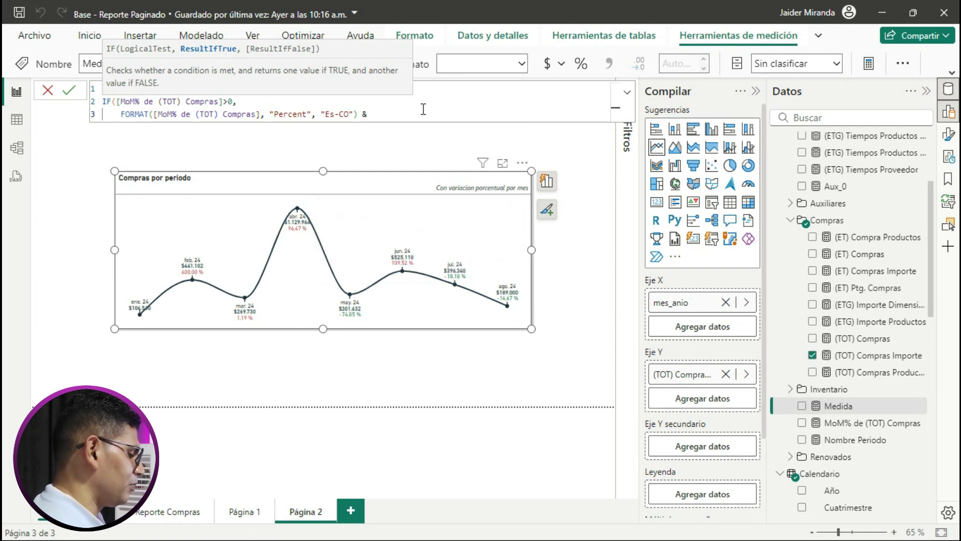
type("\"")
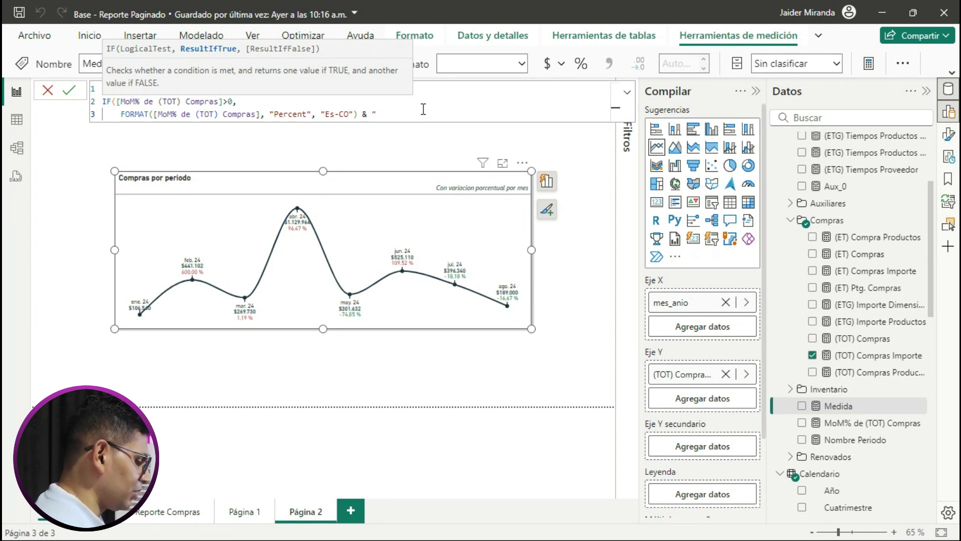
key("super+period")
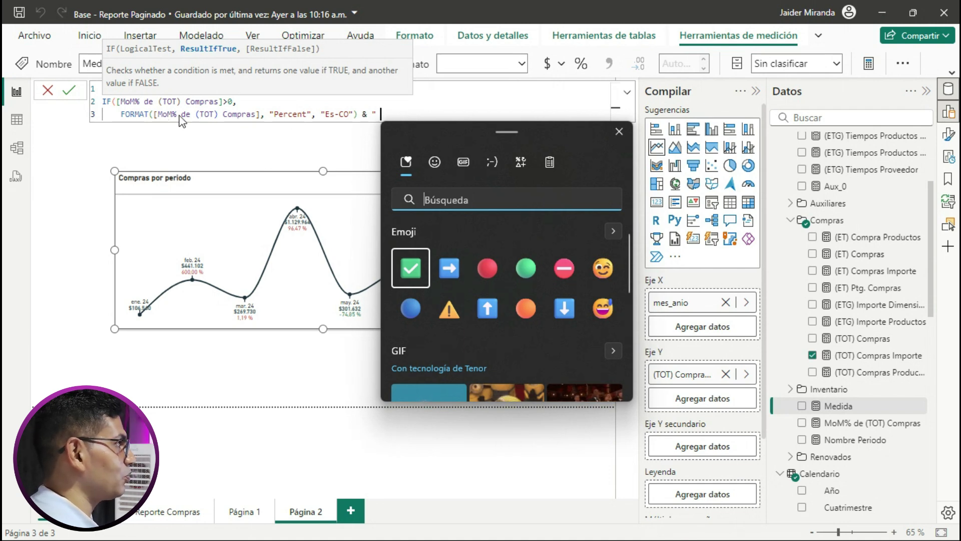
left_click(565, 268)
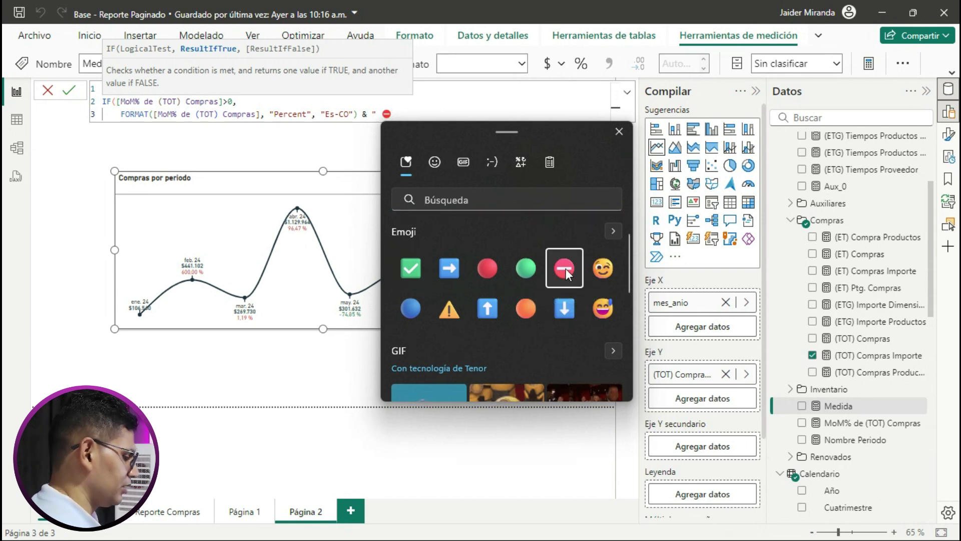
type("\",")
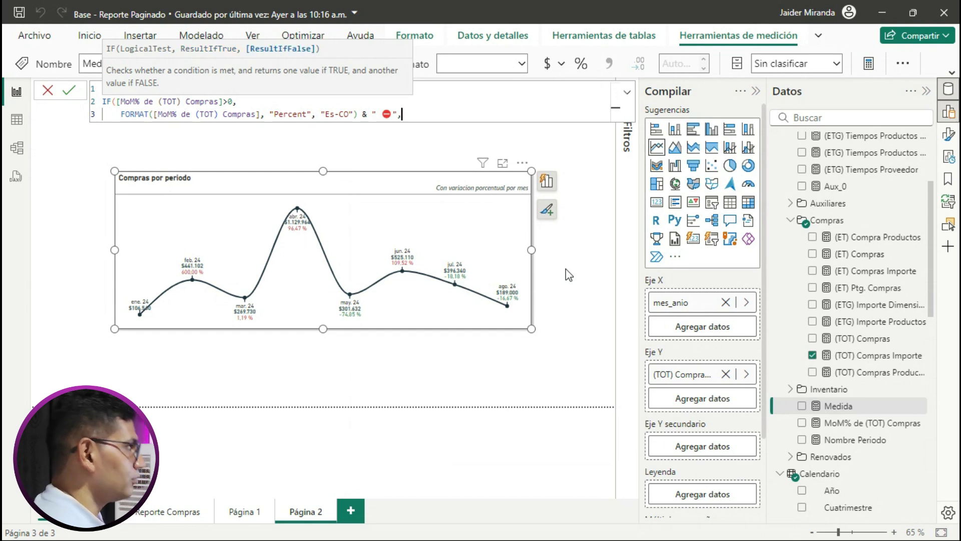
Step: Copy the whole FORMAT expression with its emoji and paste it after the comma as the IF function's false result
key("shift+Left")
key("shift+Left")
key("shift+Left")
key("shift+Left")
key("shift+Left")
key("shift+Left")
key("shift+Left")
key("shift+Left")
key("shift+Left")
key("shift+Left")
key("shift+Left")
key("shift+Left")
key("shift+Left")
key("shift+Left")
key("shift+Left")
key("shift+Left")
key("shift+Left")
key("shift+Left")
key("shift+Left")
key("shift+Left")
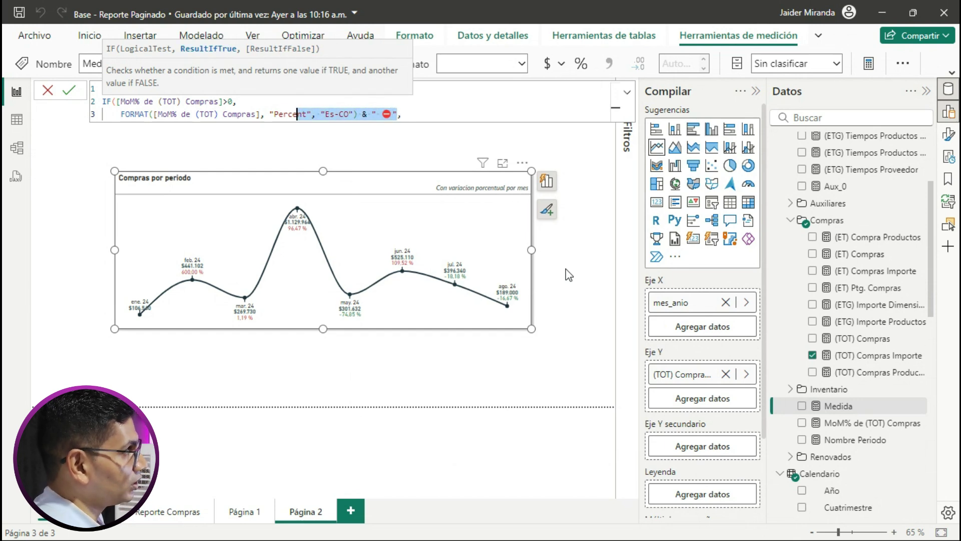
key("shift+Left")
key("shift+Left")
key("shift+Left")
key("shift+Left")
key("shift+Left")
key("shift+Left")
key("shift+Left")
key("shift+Left")
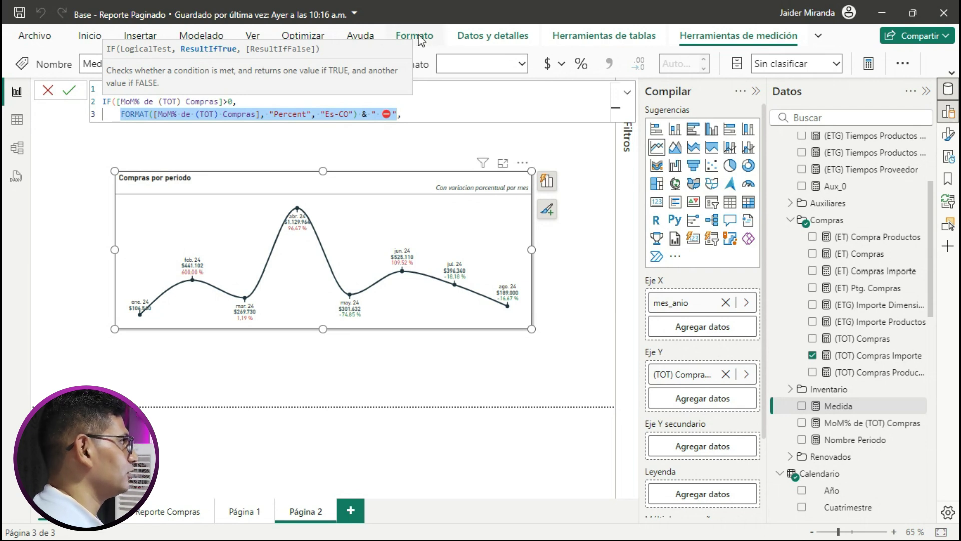
key("ctrl+c")
left_click(424, 113)
key("ctrl+v")
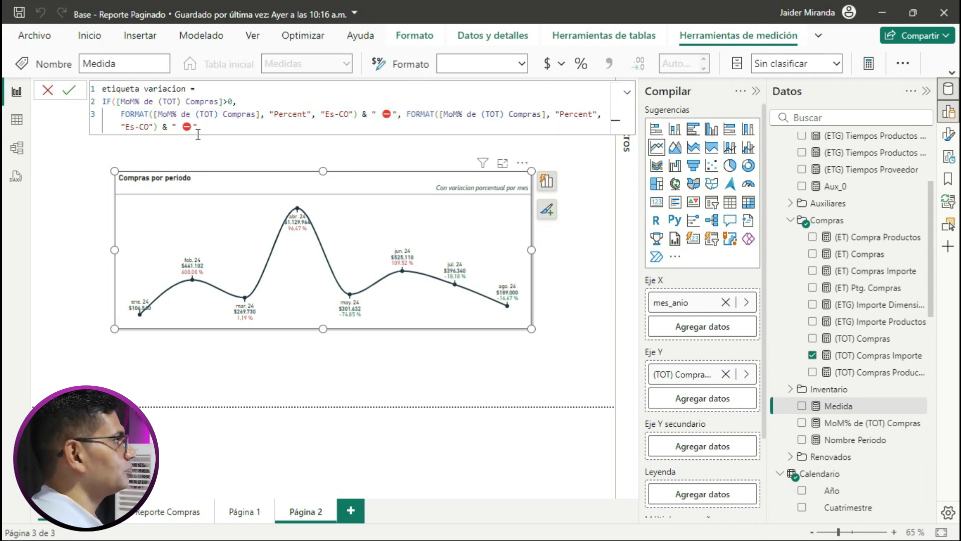
Step: Replace the false result's emoji with the green check mark, close the IF function and commit the measure
key("BackSpace")
key("super+period")
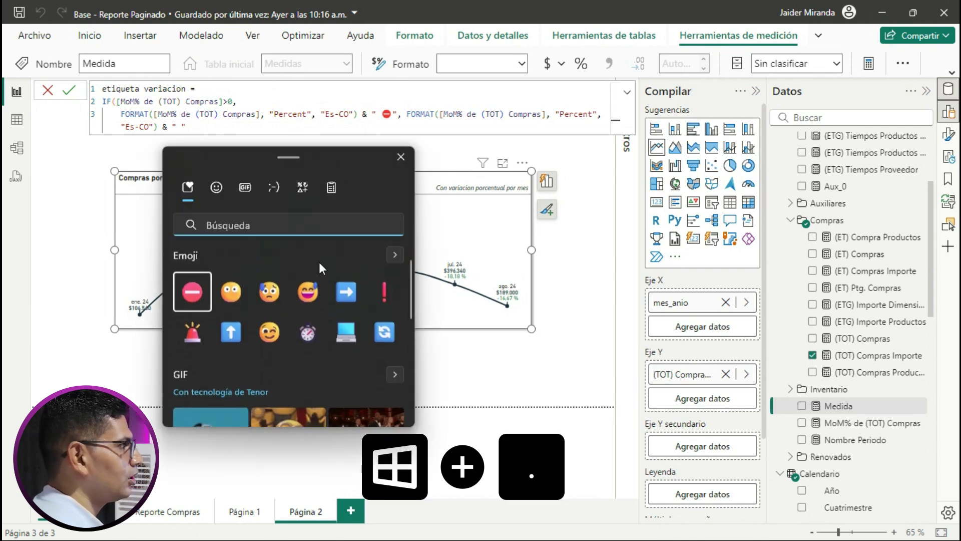
left_click(396, 252)
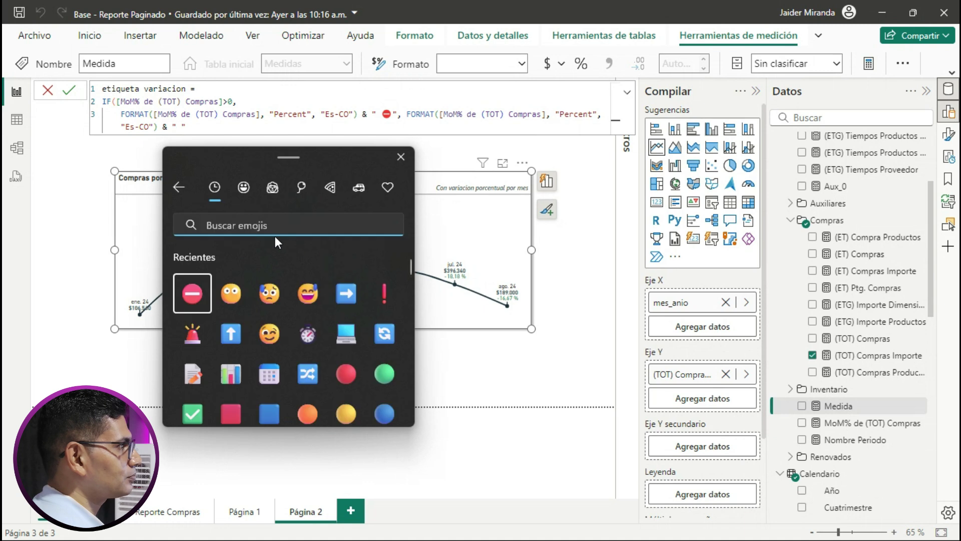
left_click(191, 414)
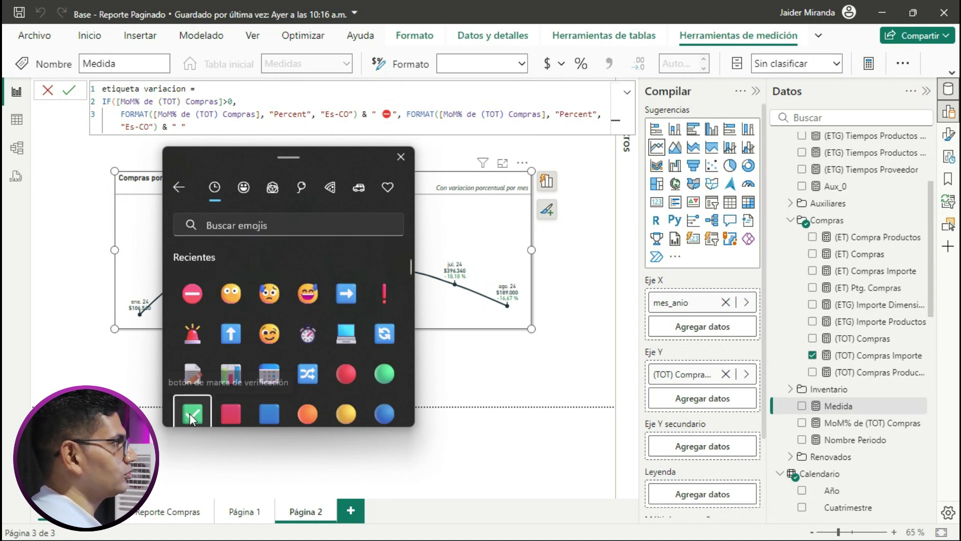
key("Escape")
type(")")
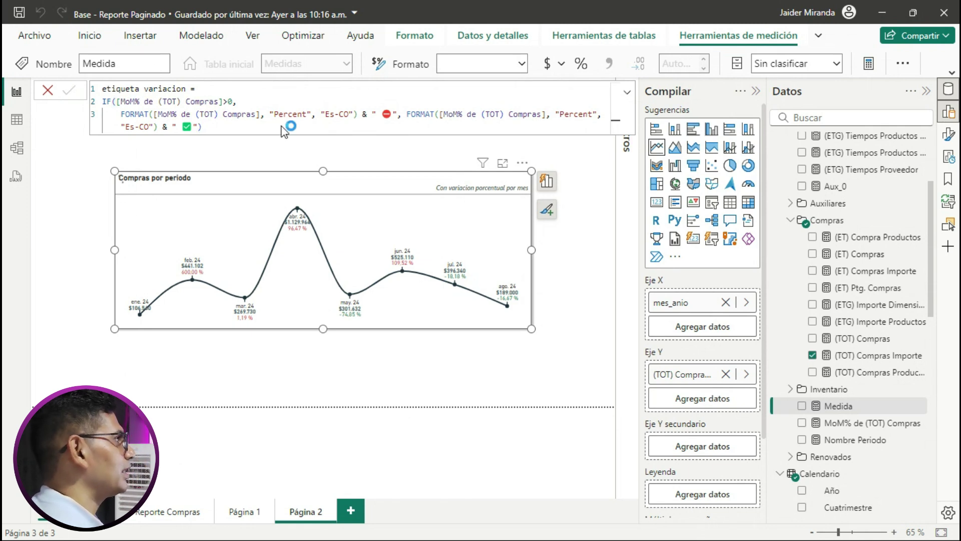
key("Return")
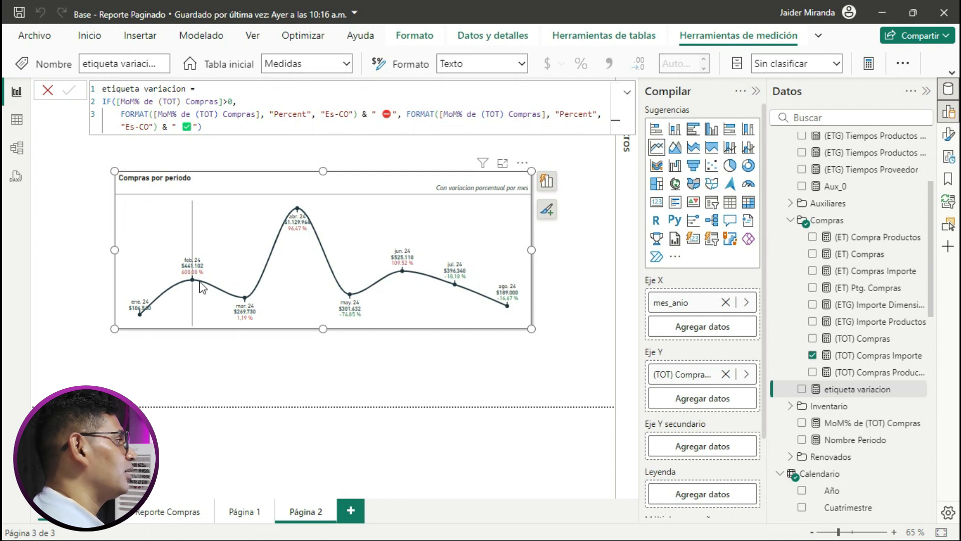
Step: In the chart's data labels (Etiquetas de datos), replace the Detalle field with the etiqueta variacion measure
left_click(756, 91)
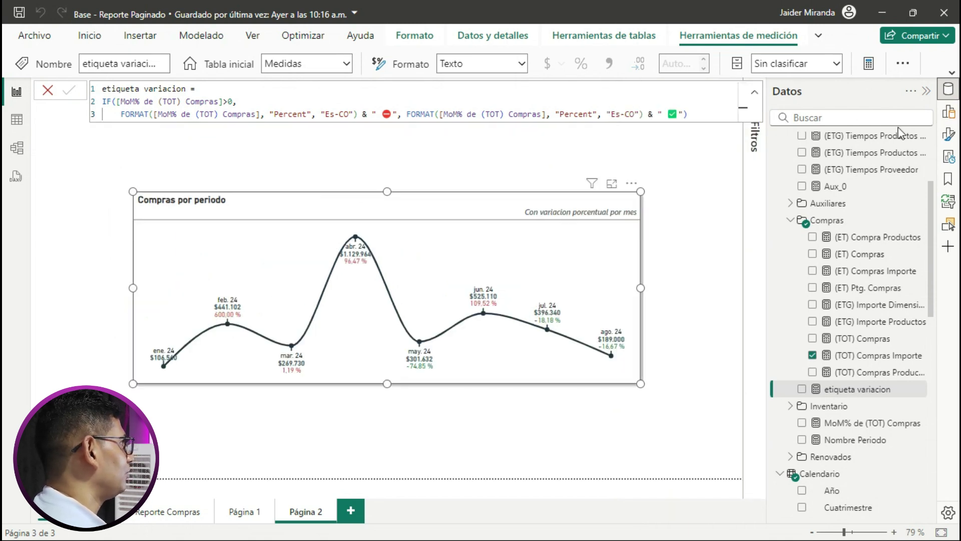
left_click(950, 135)
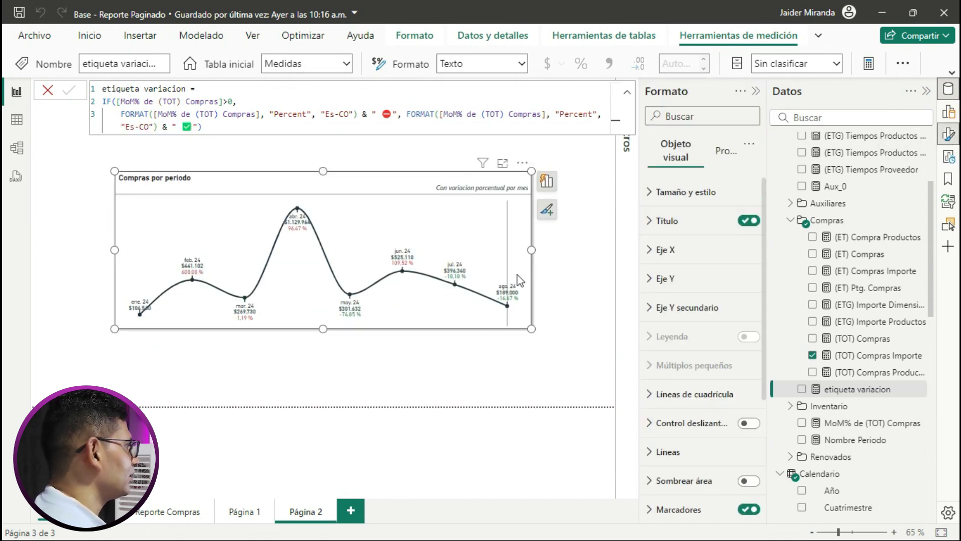
scroll(684, 320, "down", 3)
scroll(684, 319, "down", 1)
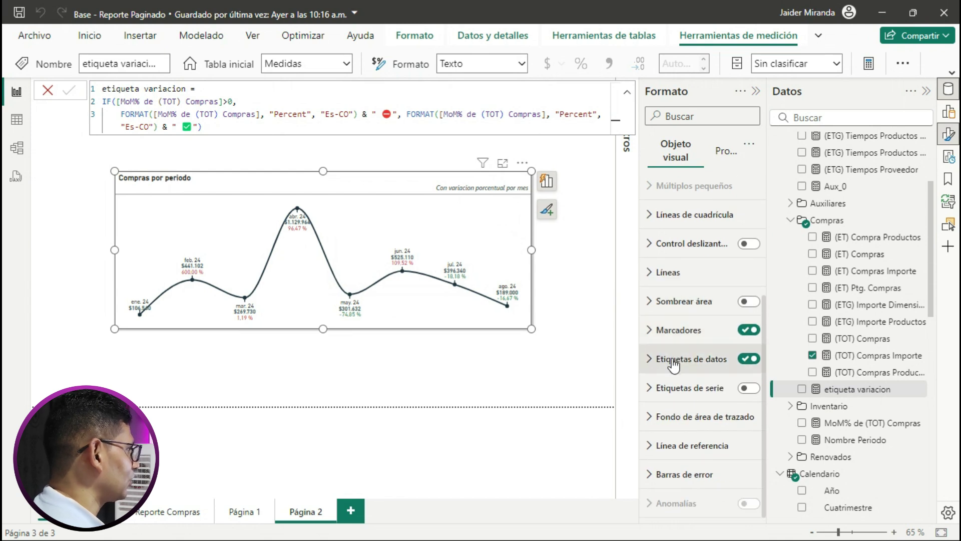
left_click(689, 358)
scroll(686, 330, "down", 8)
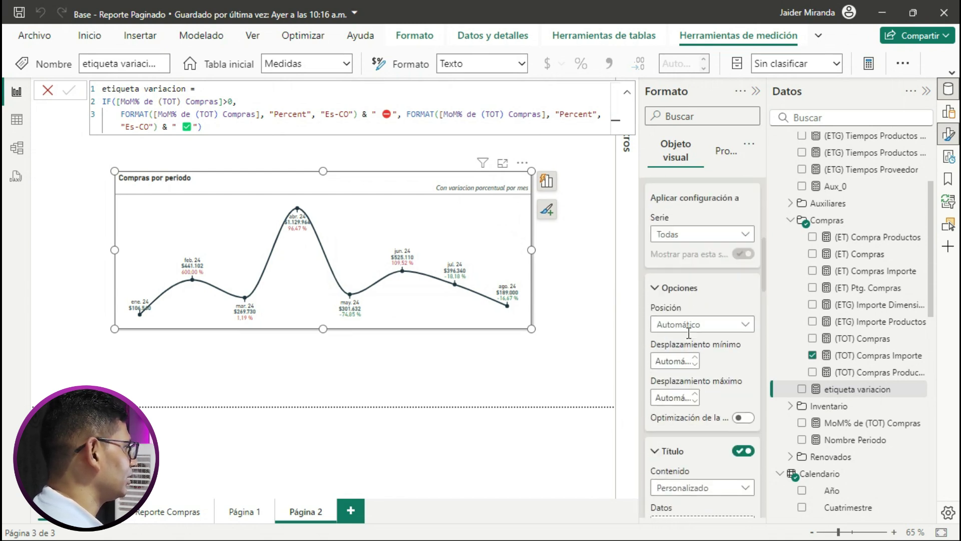
left_click(671, 355)
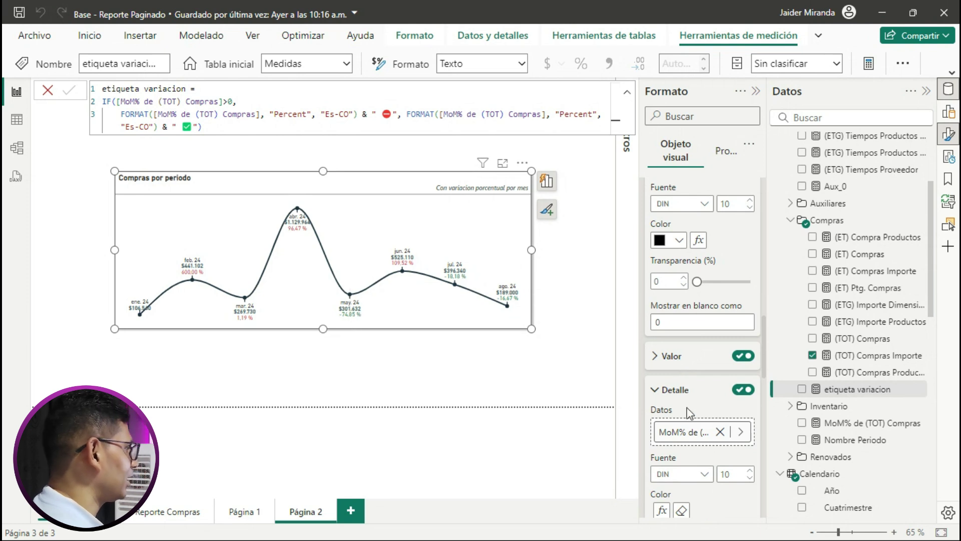
left_click(720, 432)
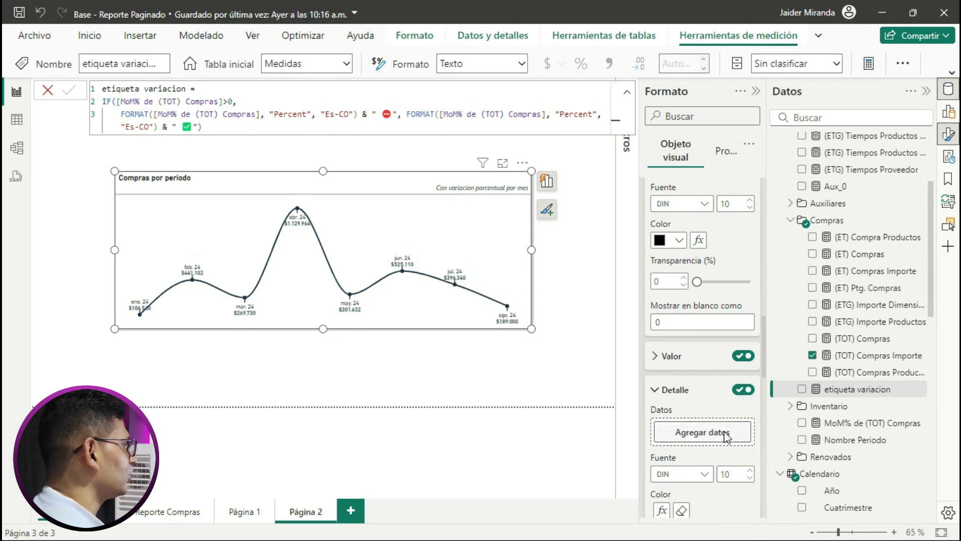
left_click(727, 433)
type("etiqu")
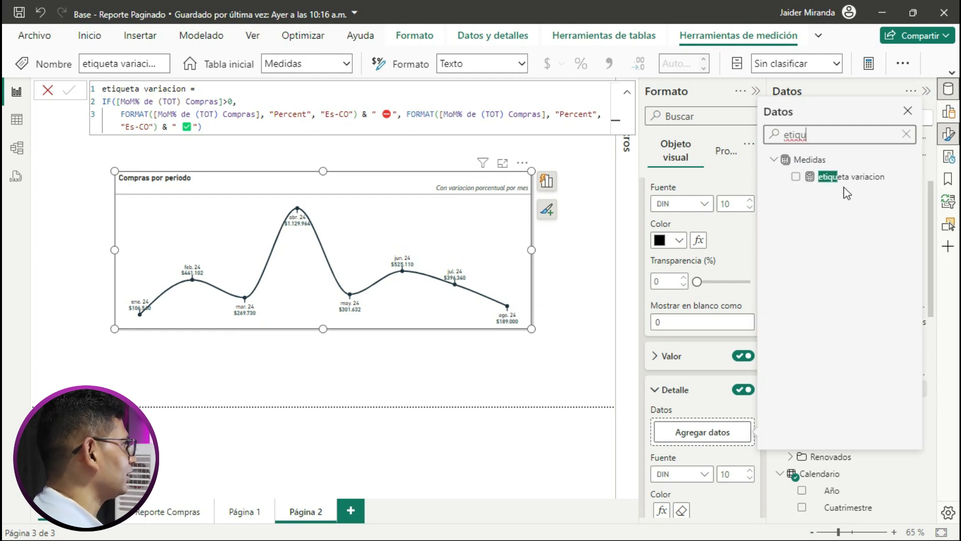
left_click(851, 177)
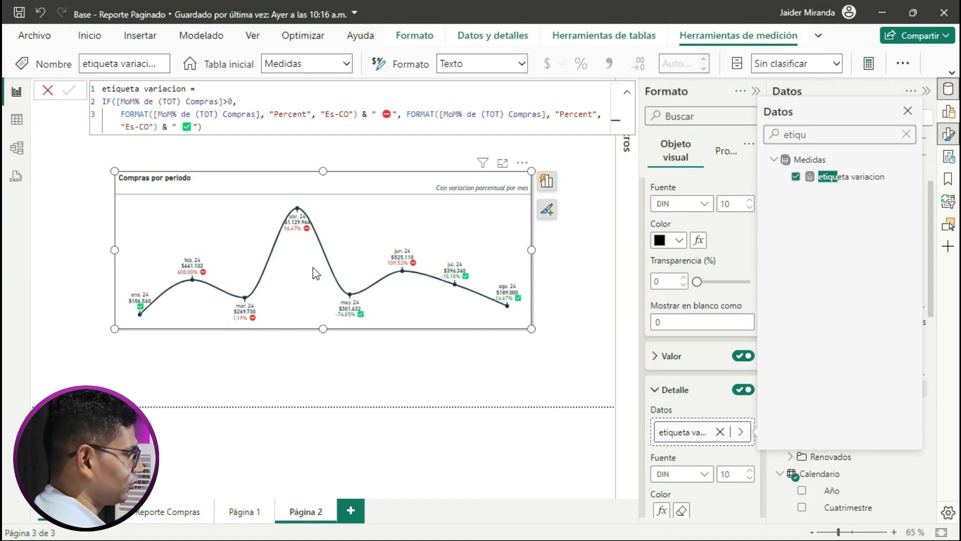
left_click(716, 497)
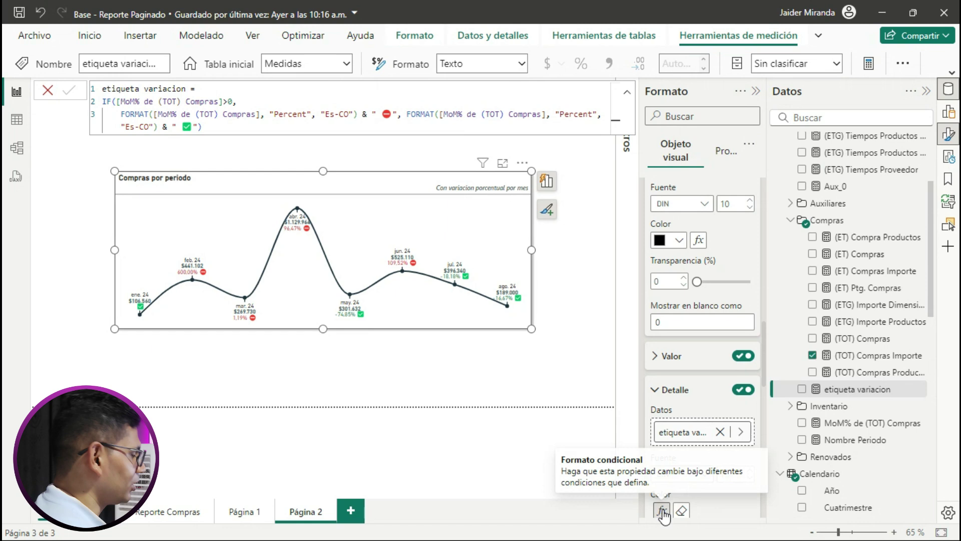
Step: Examine the variation percentages and emojis in the chart's monthly labels, including the first month's label
scroll(682, 508, "down", 3)
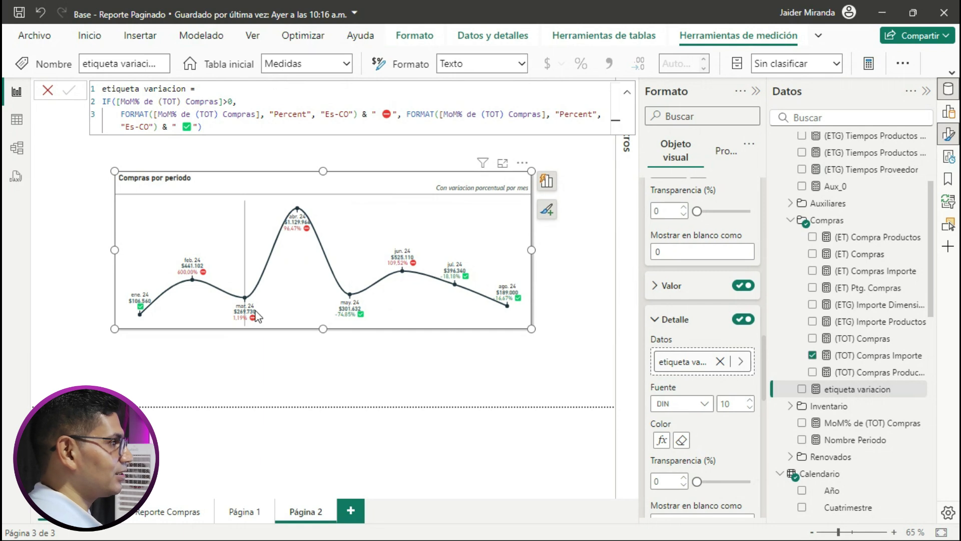
mouse_move(266, 324)
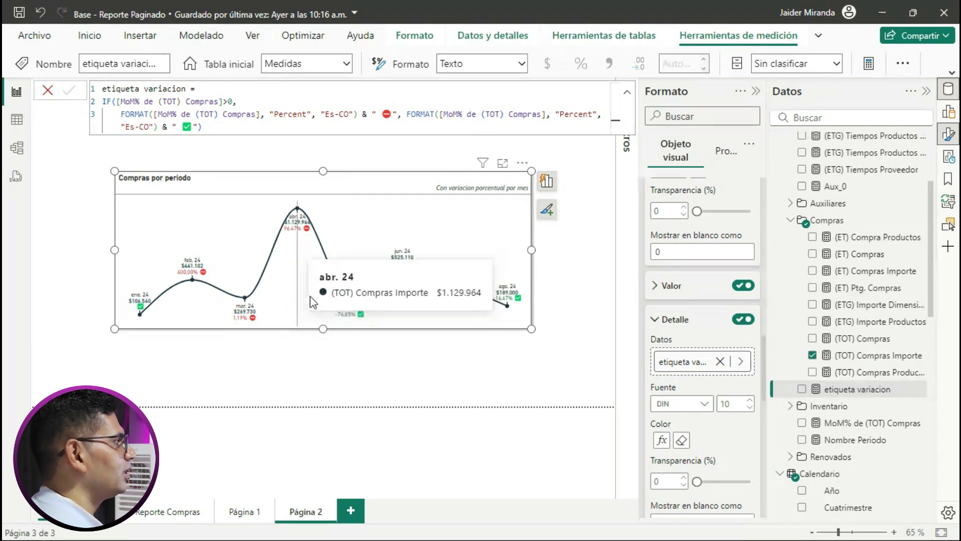
mouse_move(138, 310)
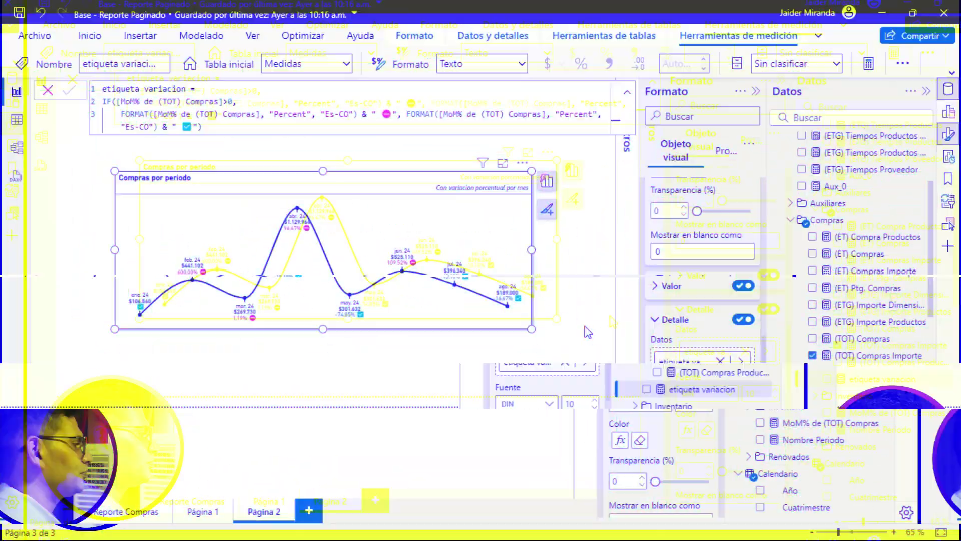
Step: On a new report page, place a visual with the Producto field from the Compras table and enlarge it
left_click(350, 510)
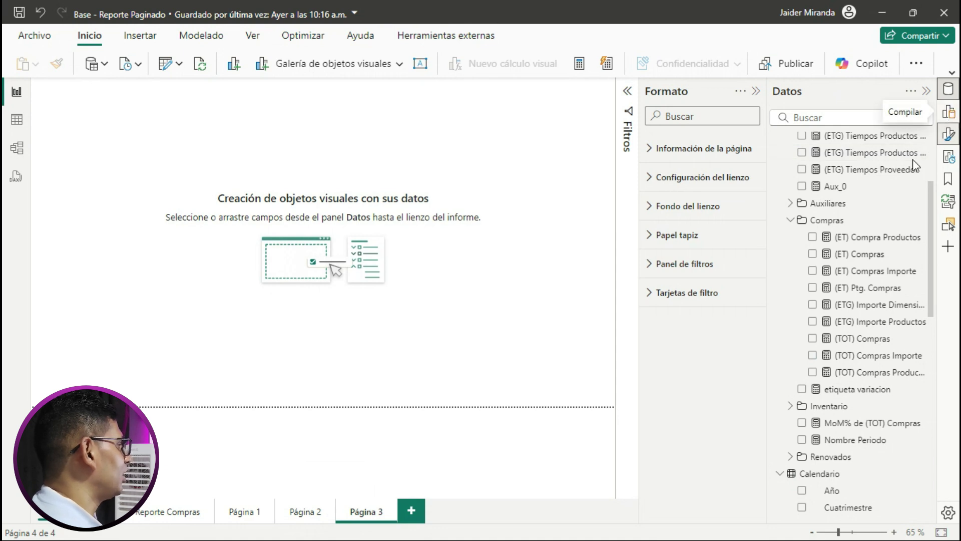
scroll(830, 354, "up", 2)
scroll(811, 300, "down", 10)
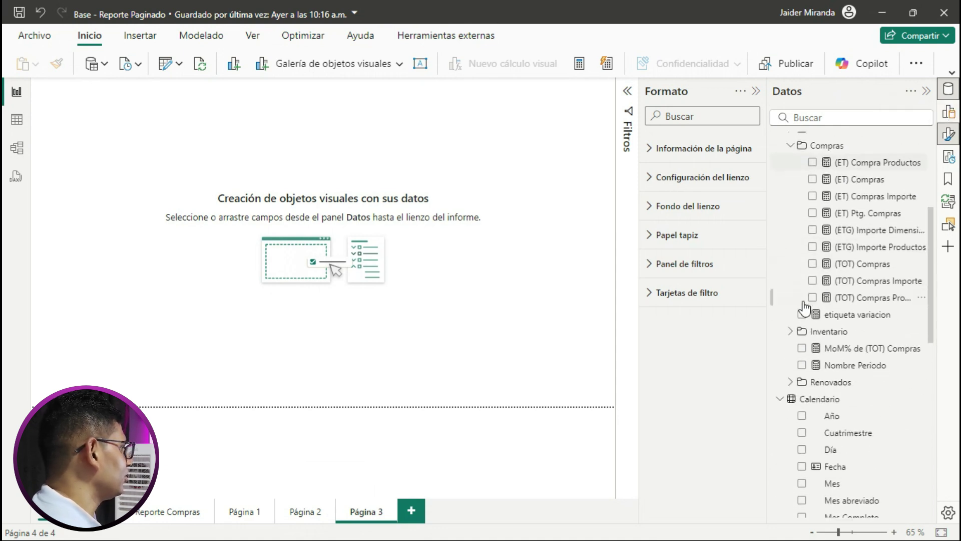
left_click(780, 192)
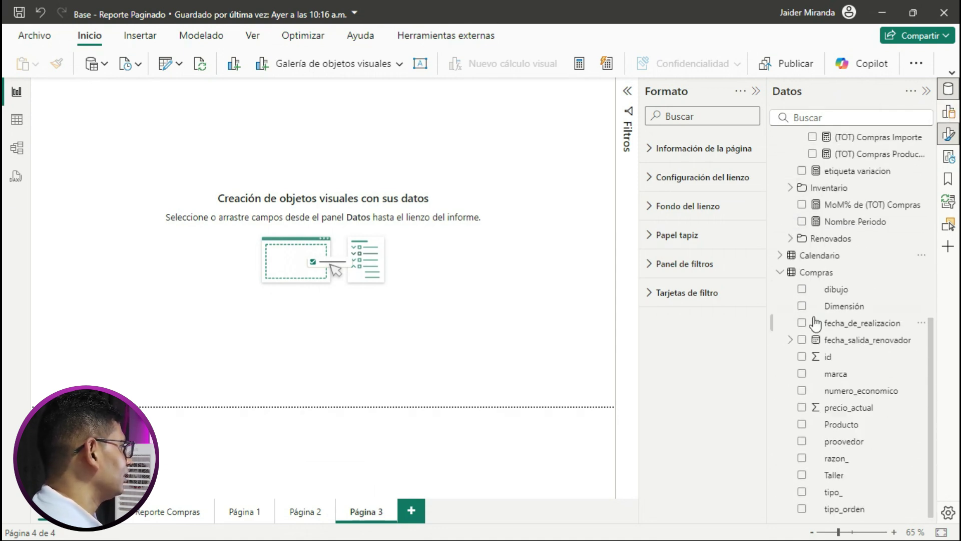
scroll(801, 353, "up", 3)
scroll(806, 307, "up", 5)
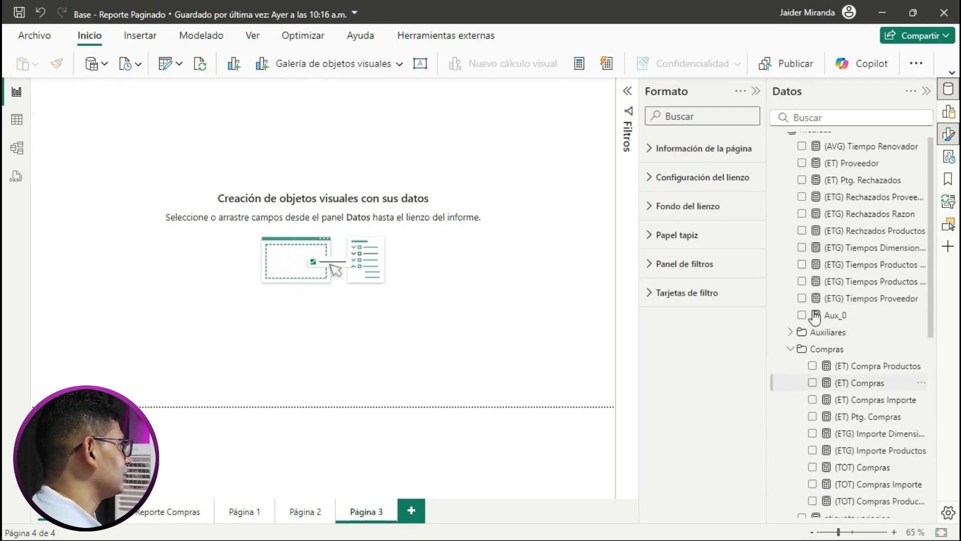
left_click(778, 143)
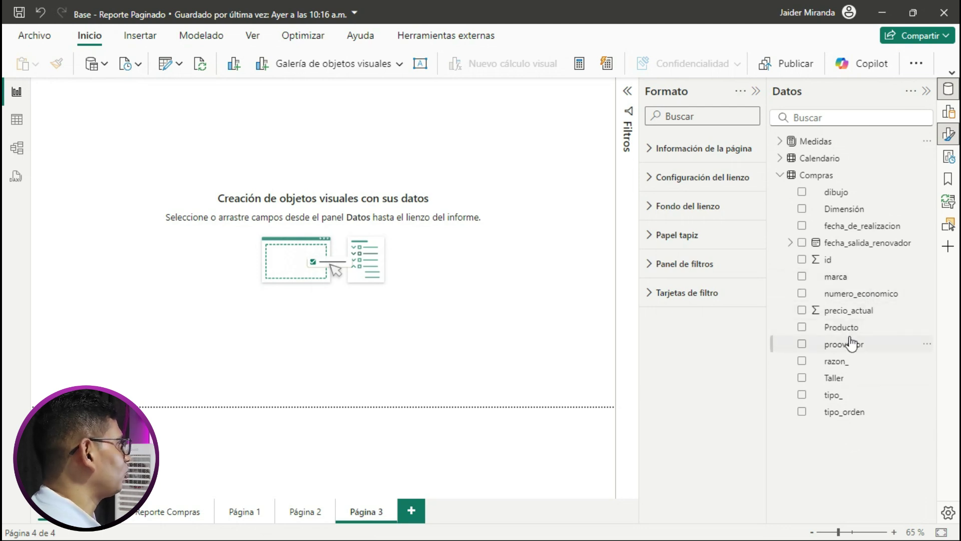
left_click_drag(848, 328, 268, 171)
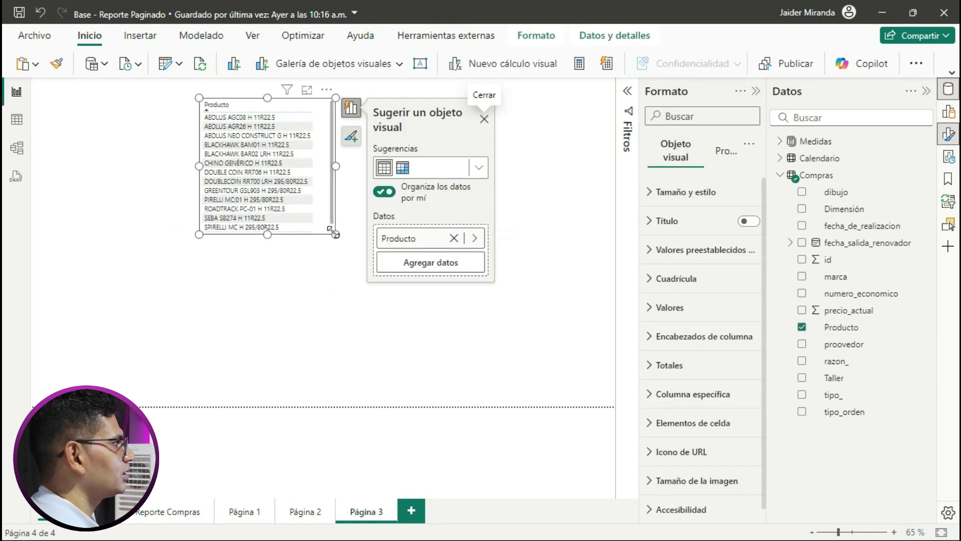
left_click_drag(336, 234, 453, 297)
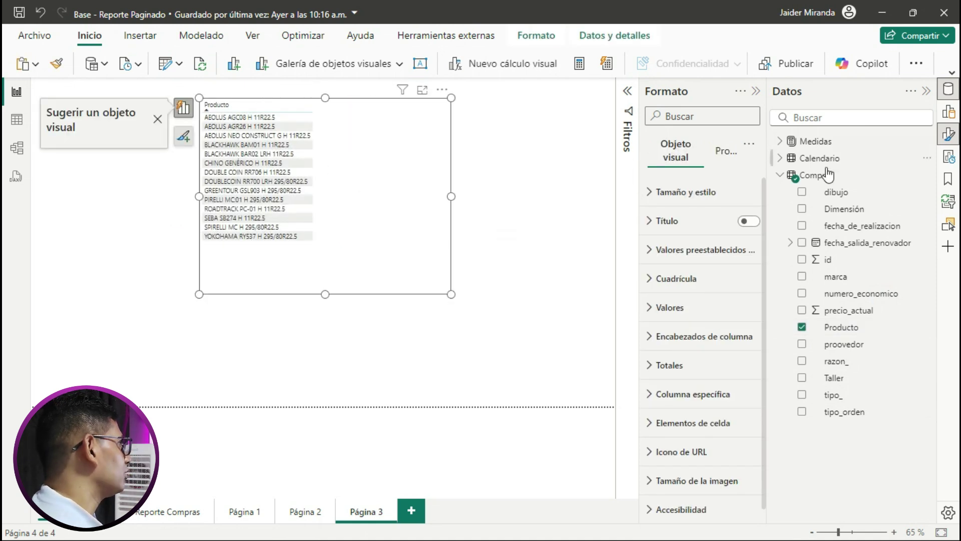
Step: Add the (TOT) Compras Importe measure to the Producto visual and change the visual to a table
left_click(779, 143)
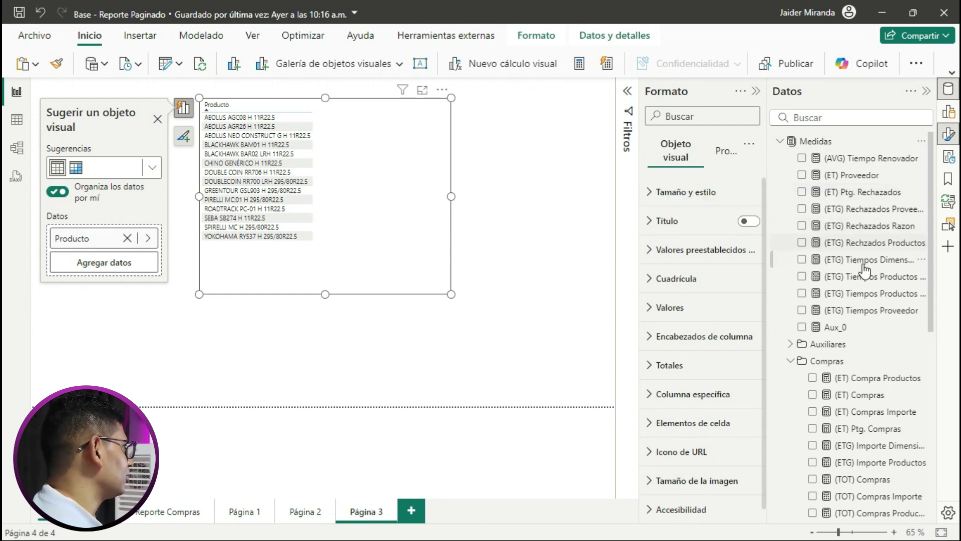
scroll(864, 335, "down", 3)
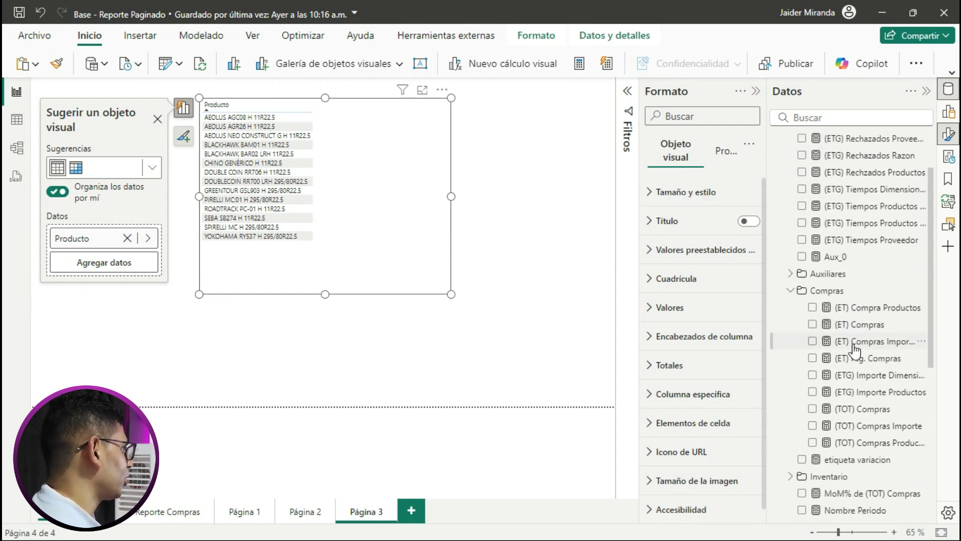
left_click_drag(873, 426, 393, 186)
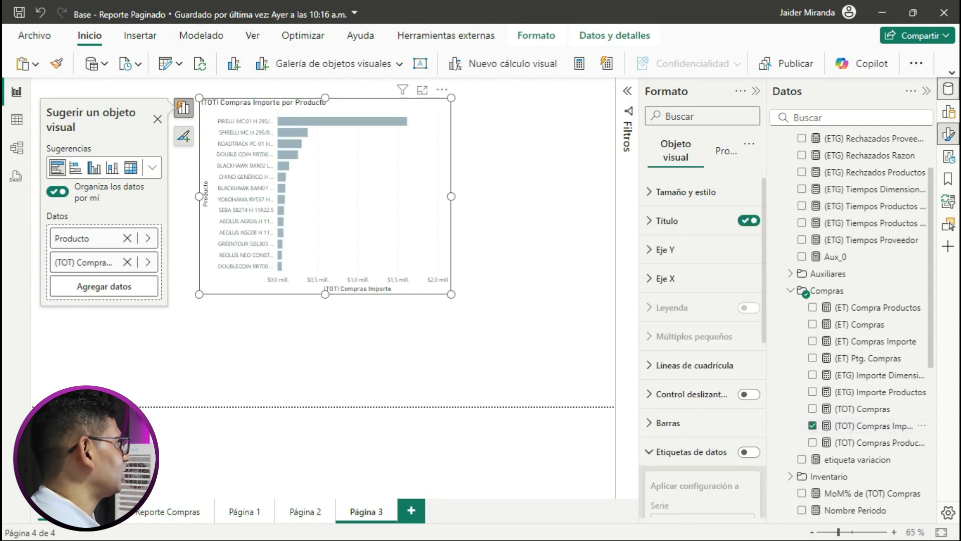
left_click(948, 111)
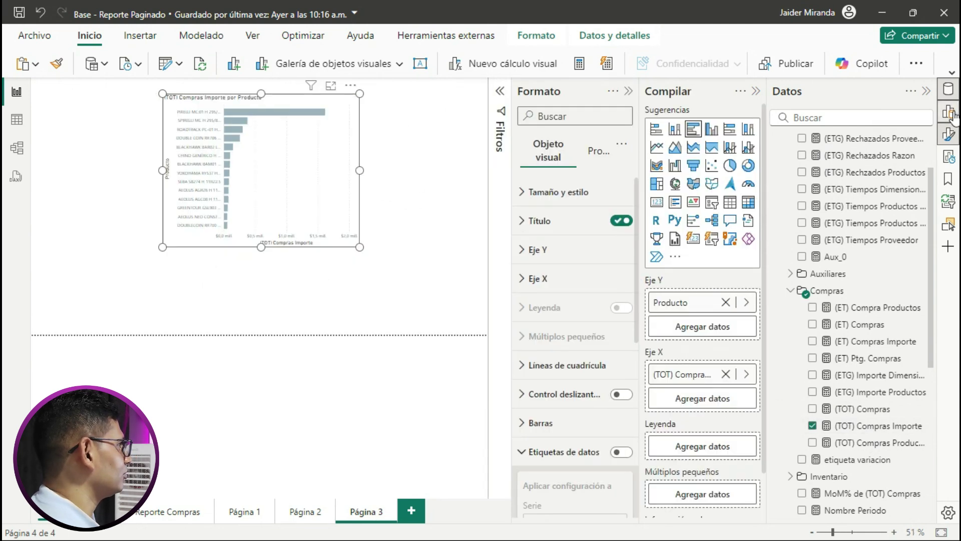
left_click(730, 202)
left_click(444, 206)
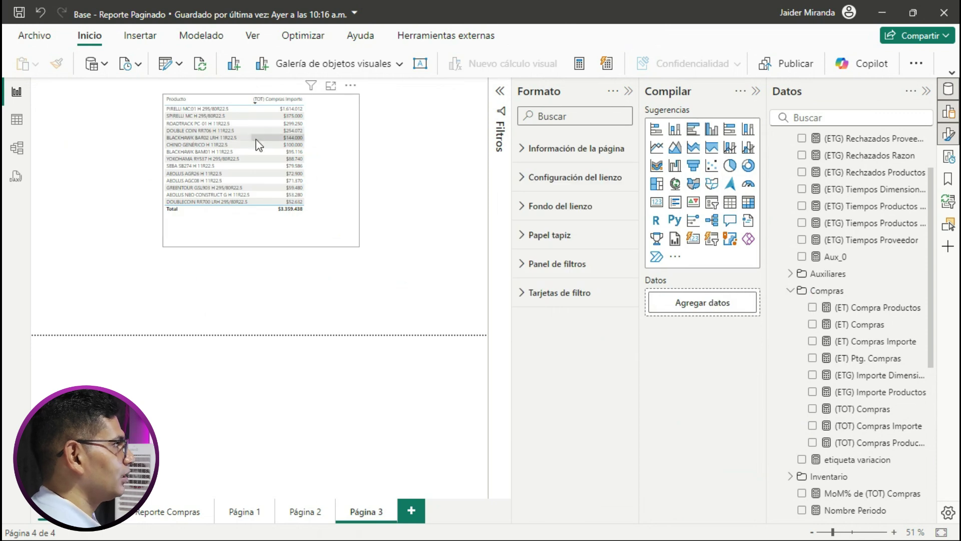
left_click(628, 92)
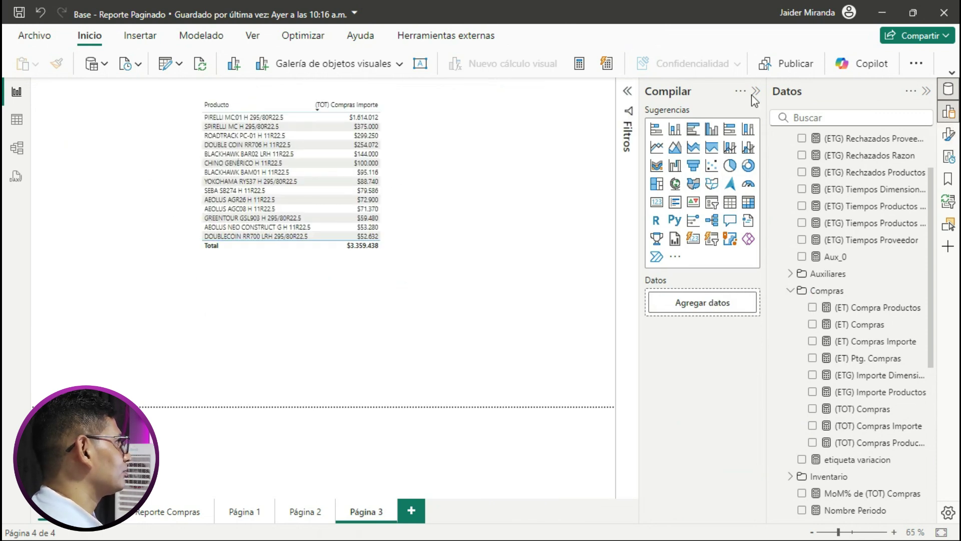
left_click(751, 94)
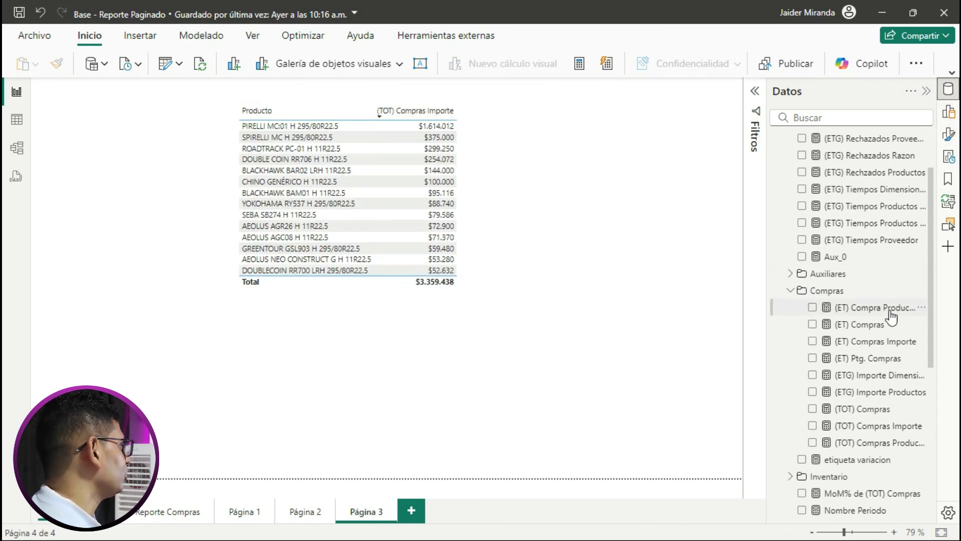
Step: Add the (ET) Ptg. Compras measure to the product table as a third column
scroll(900, 331, "up", 2)
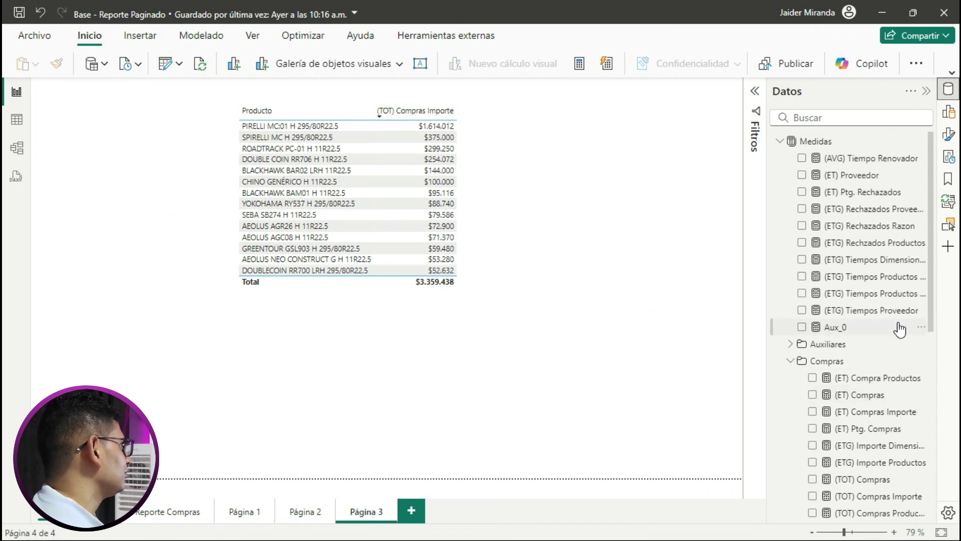
scroll(900, 328, "down", 2)
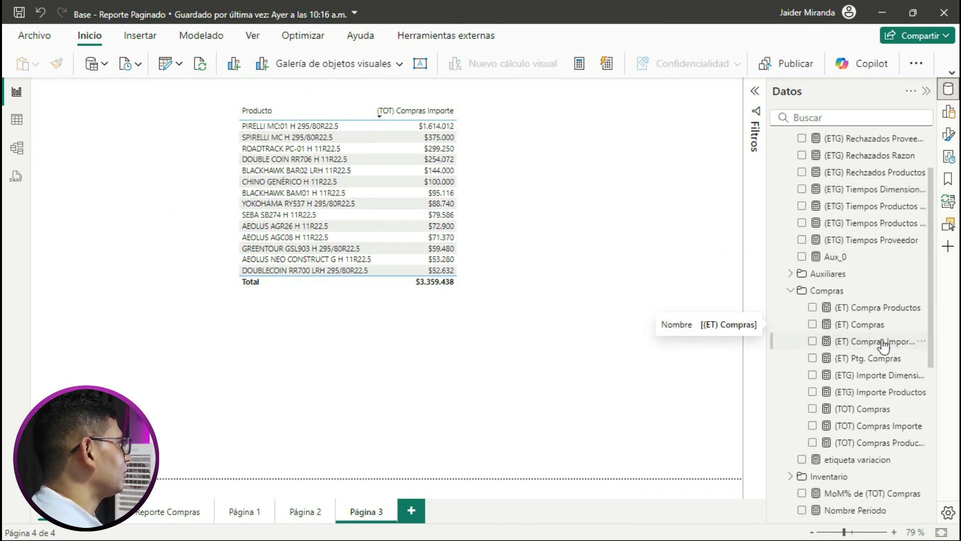
left_click_drag(851, 359, 485, 193)
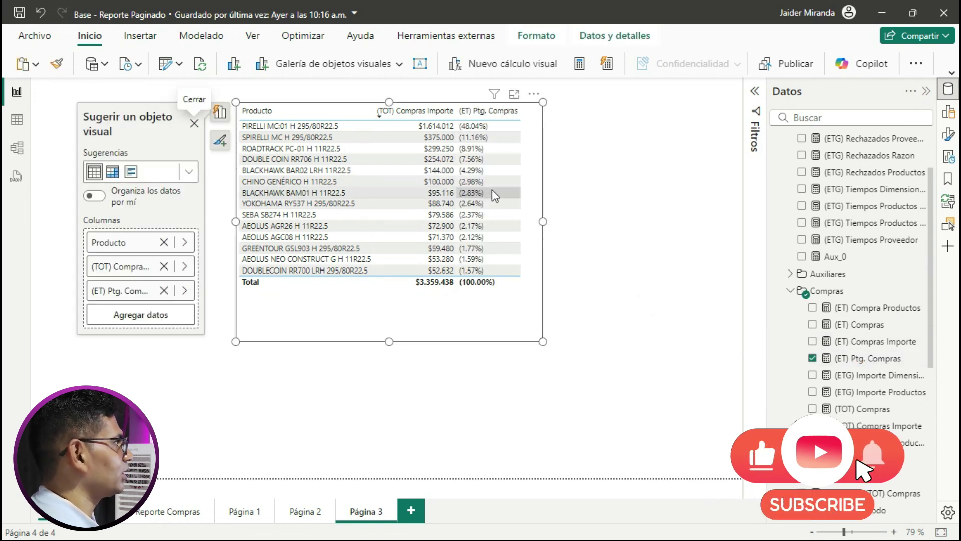
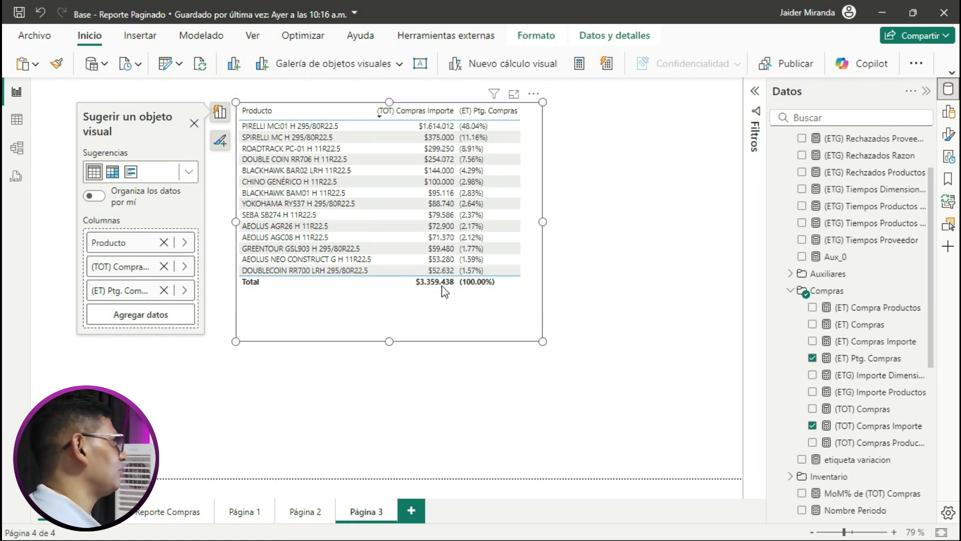
left_click(609, 226)
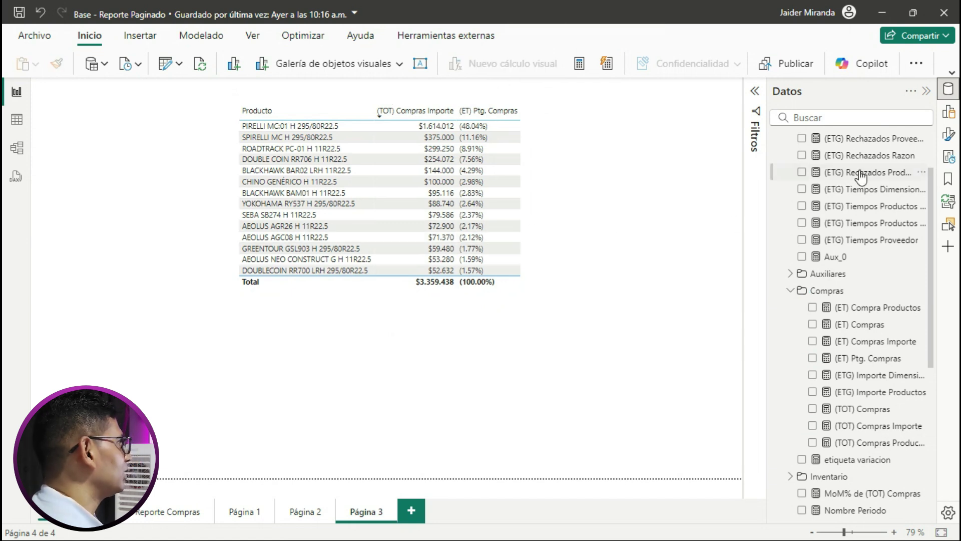
left_click(947, 111)
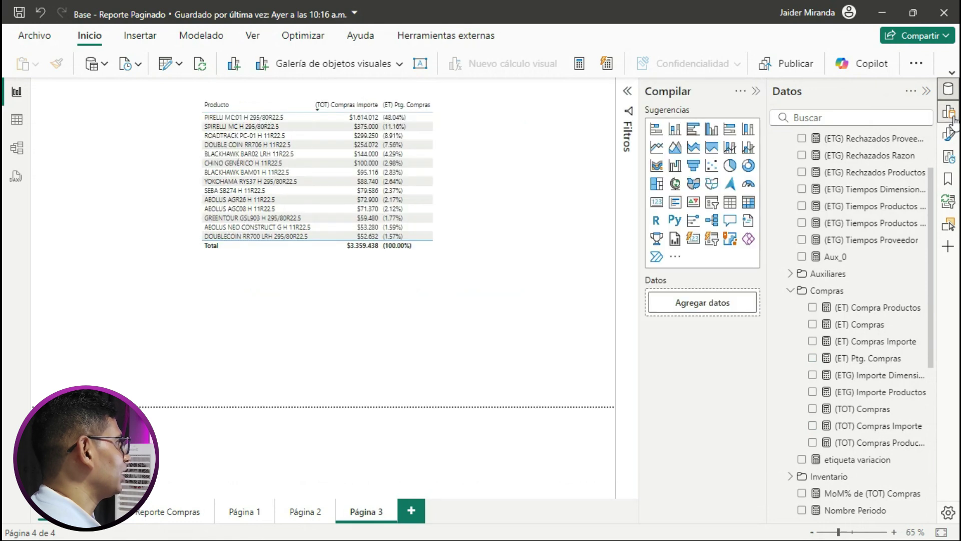
left_click(693, 133)
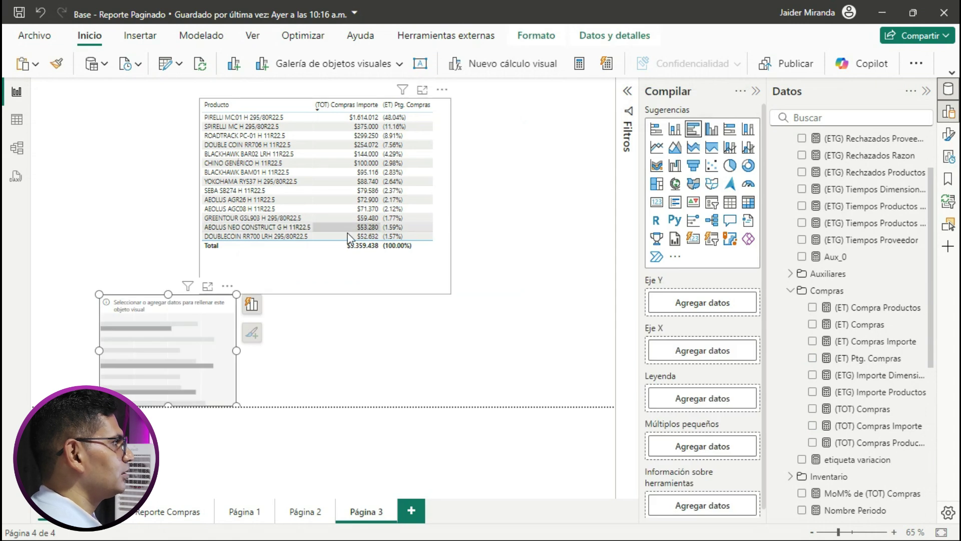
key("Delete")
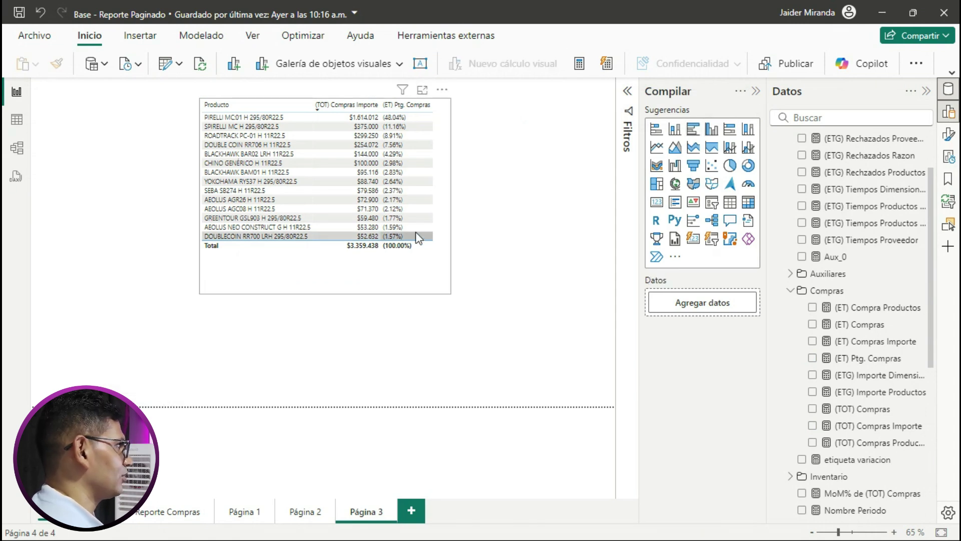
Step: Convert the product table into a clustered bar chart and enlarge it to fill most of the report page
left_click(446, 226)
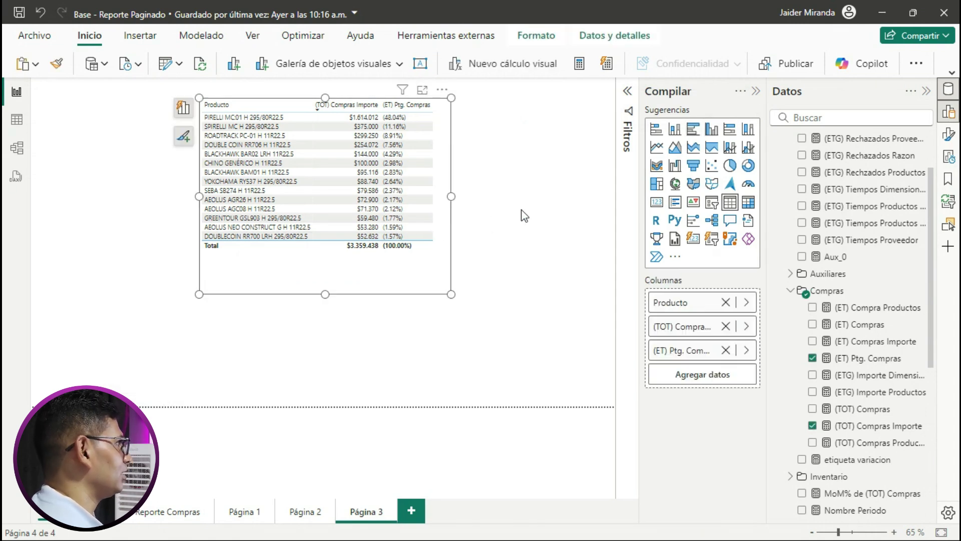
left_click(694, 131)
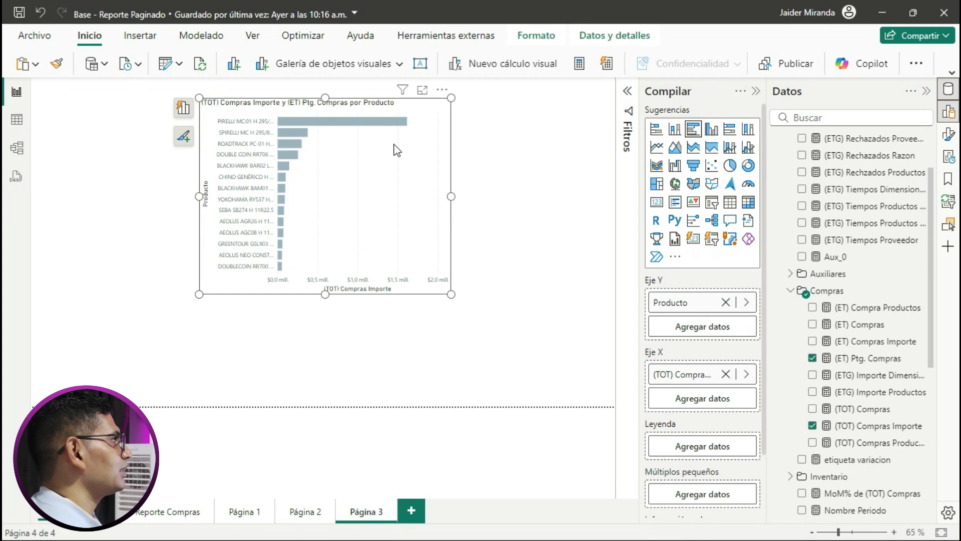
mouse_move(382, 130)
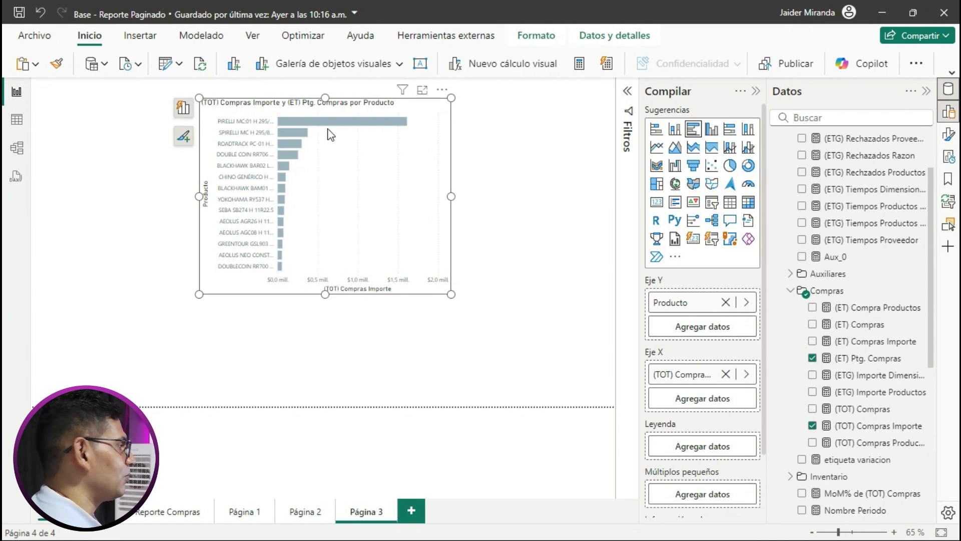
scroll(730, 373, "down", 3)
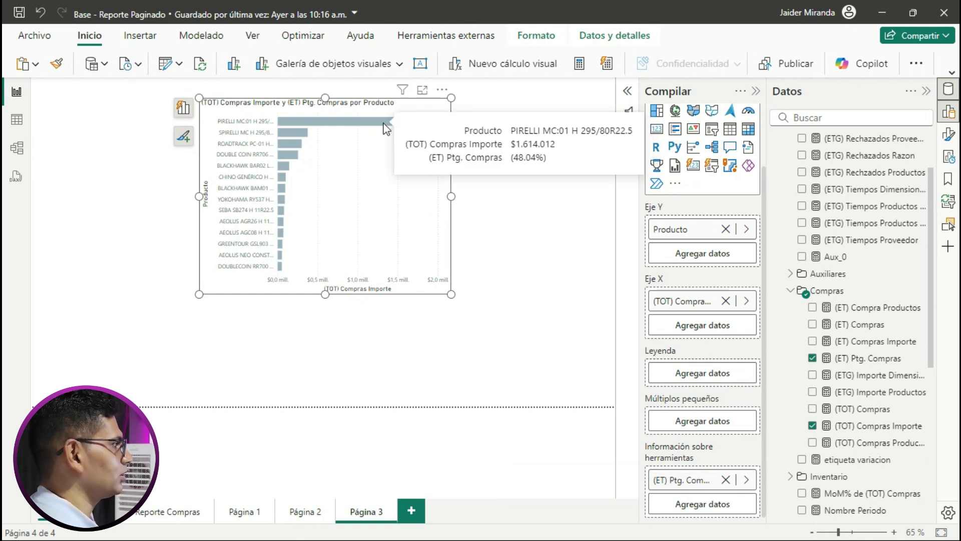
left_click_drag(452, 292, 576, 387)
left_click_drag(199, 243, 176, 242)
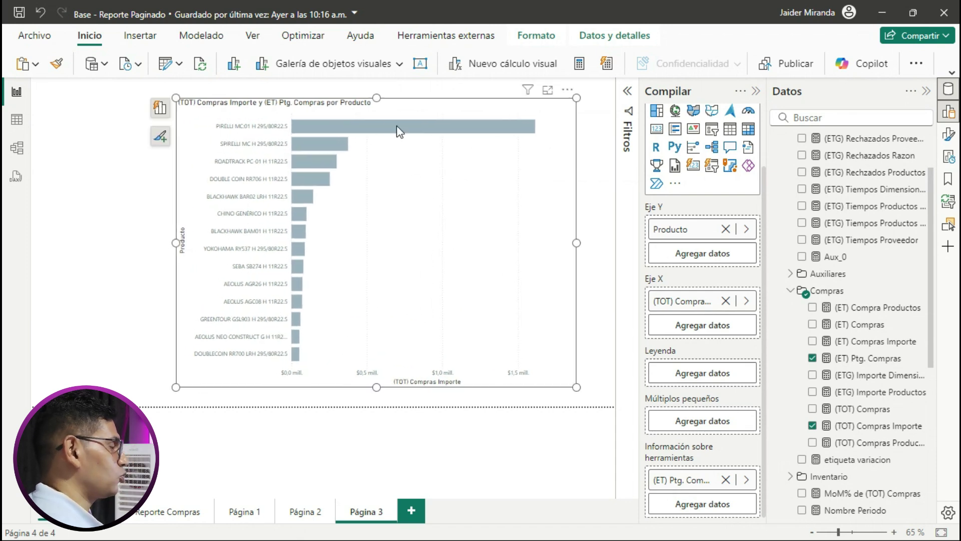
mouse_move(398, 132)
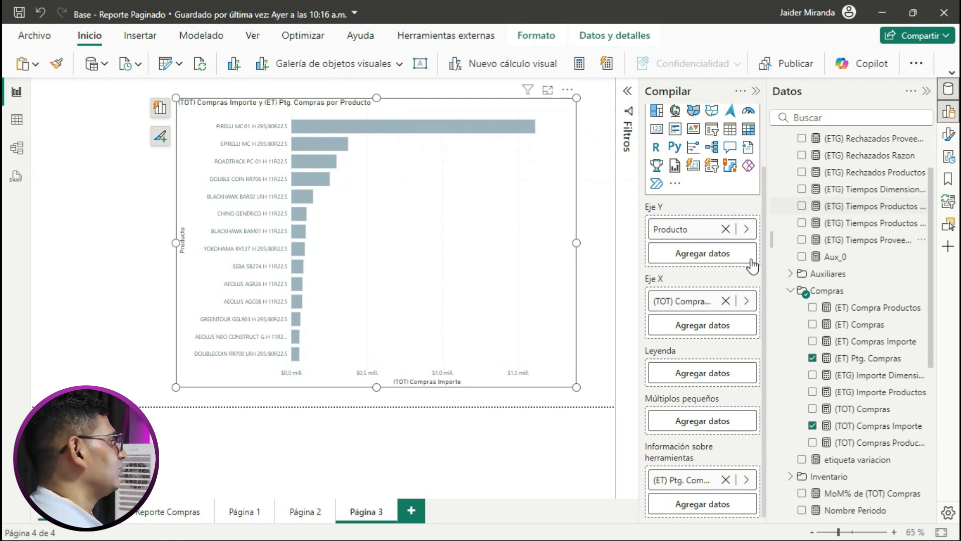
Step: Turn on the data labels (Etiquetas de datos) of the product bar chart
left_click(755, 90)
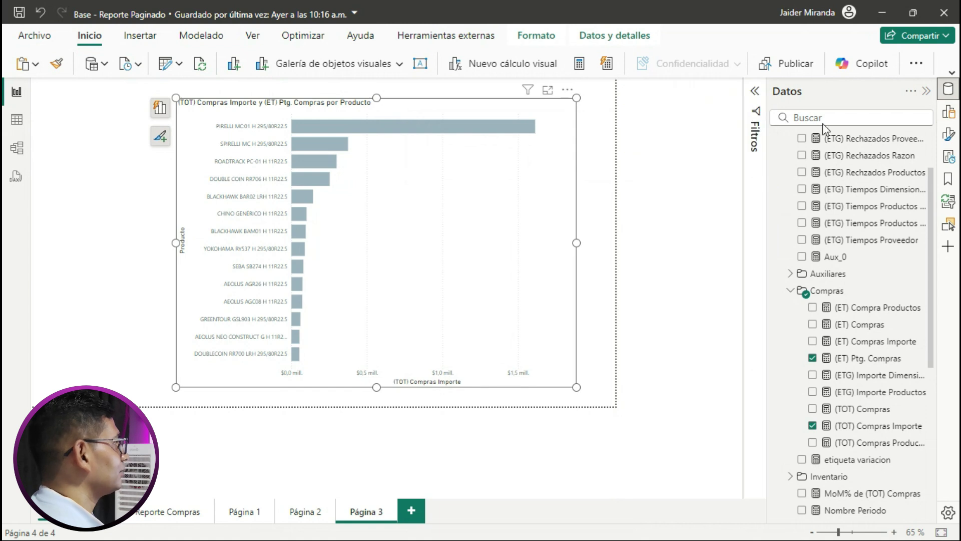
left_click(947, 135)
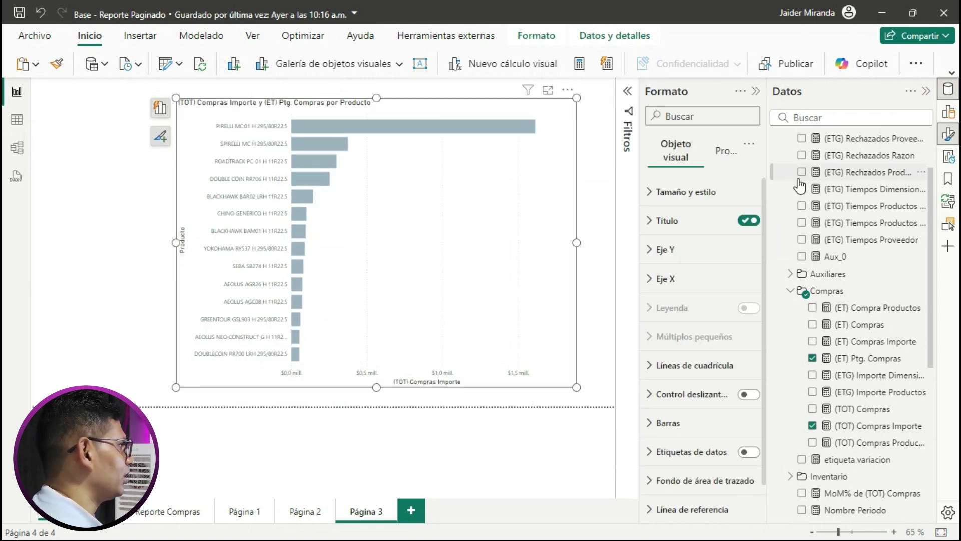
left_click(743, 453)
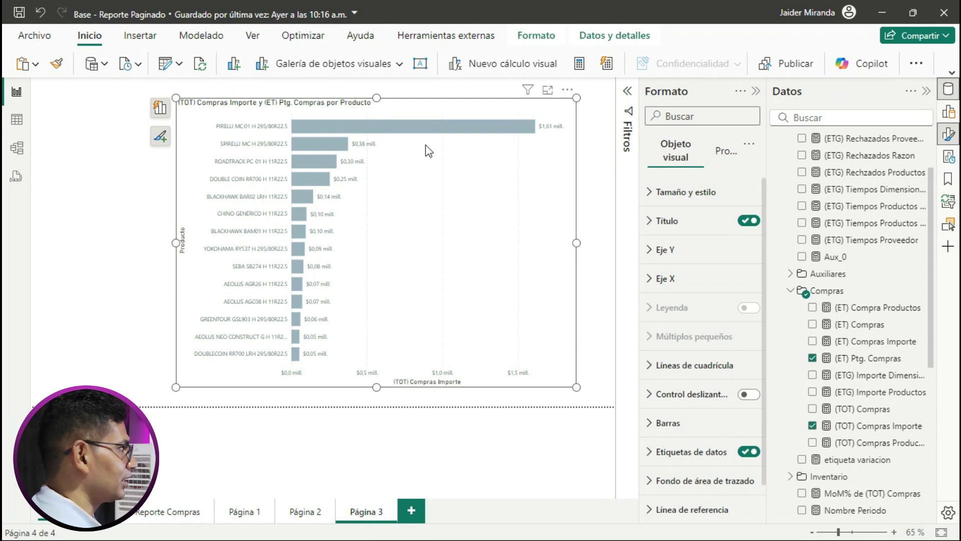
Step: Set the display units of the bar chart's data label values to Ninguno
left_click(701, 452)
scroll(701, 400, "down", 1)
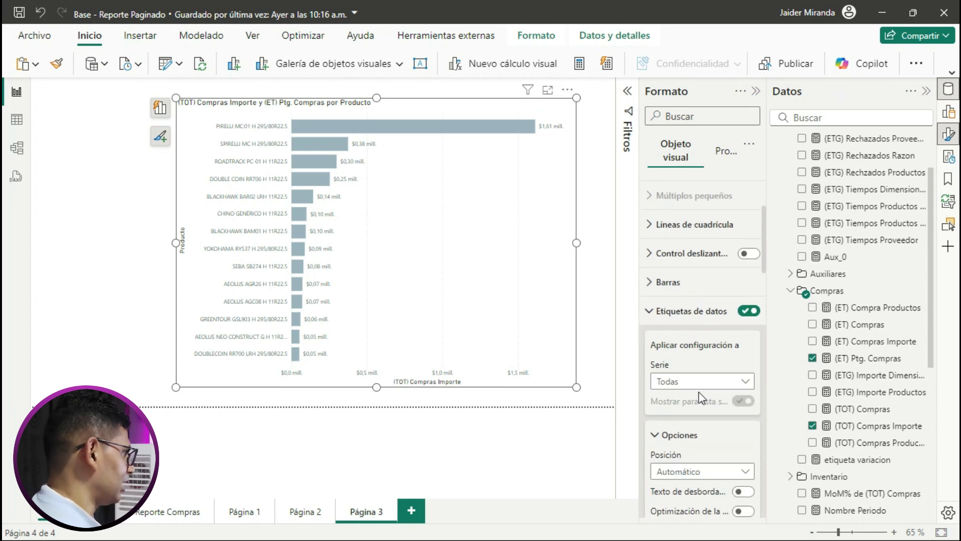
scroll(693, 393, "down", 3)
left_click(672, 366)
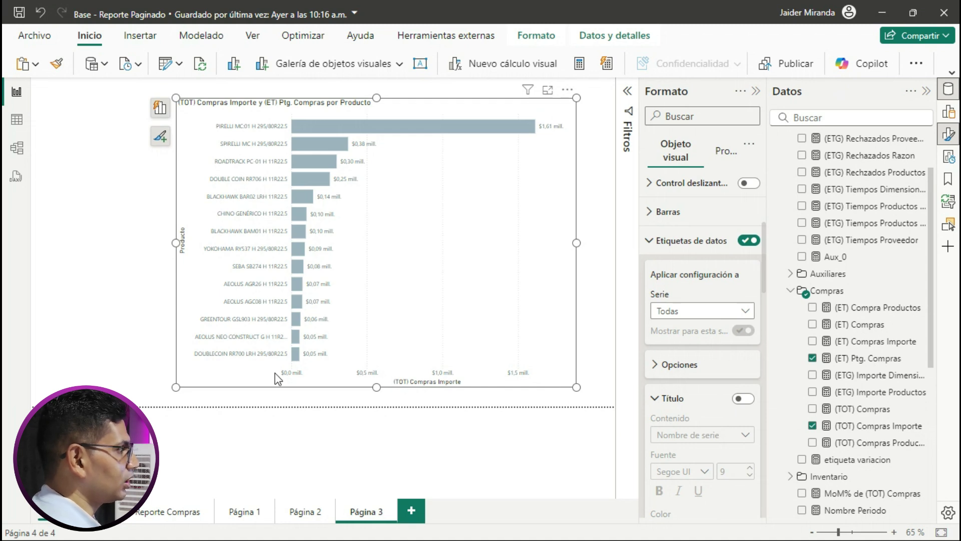
left_click(673, 399)
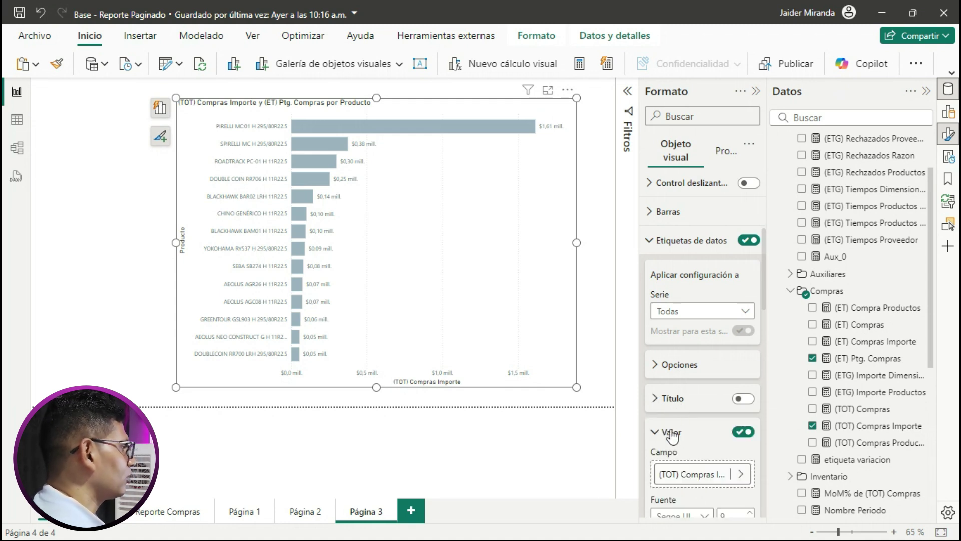
scroll(694, 443, "down", 3)
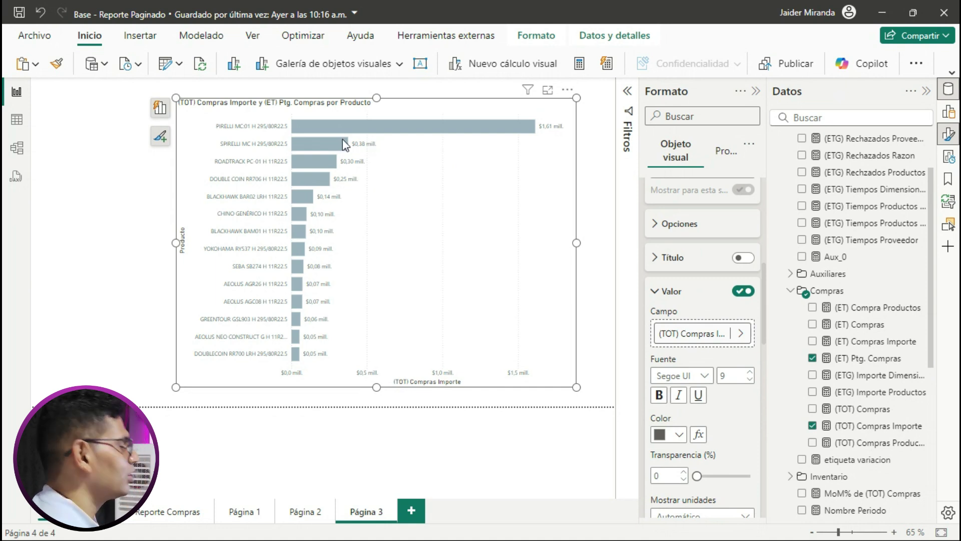
mouse_move(344, 145)
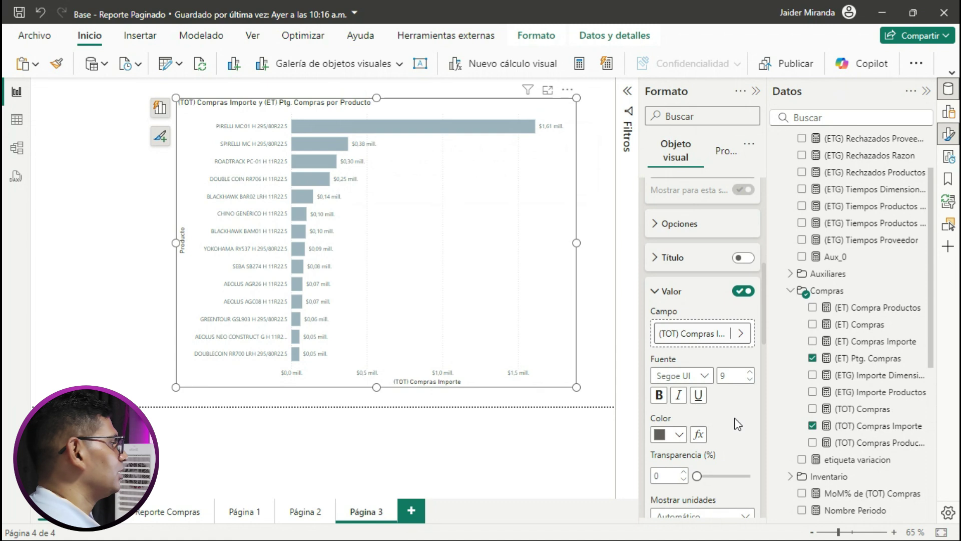
scroll(738, 425, "down", 2)
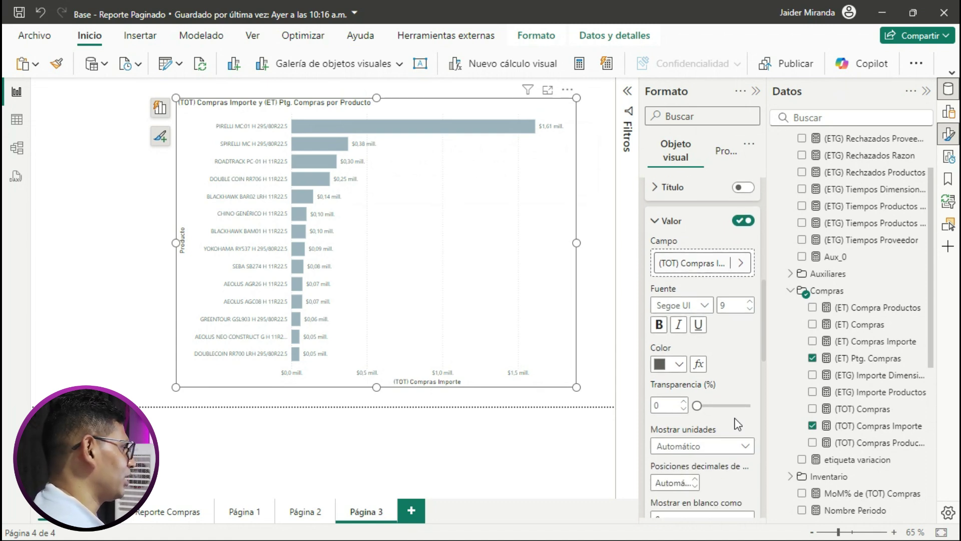
left_click(684, 447)
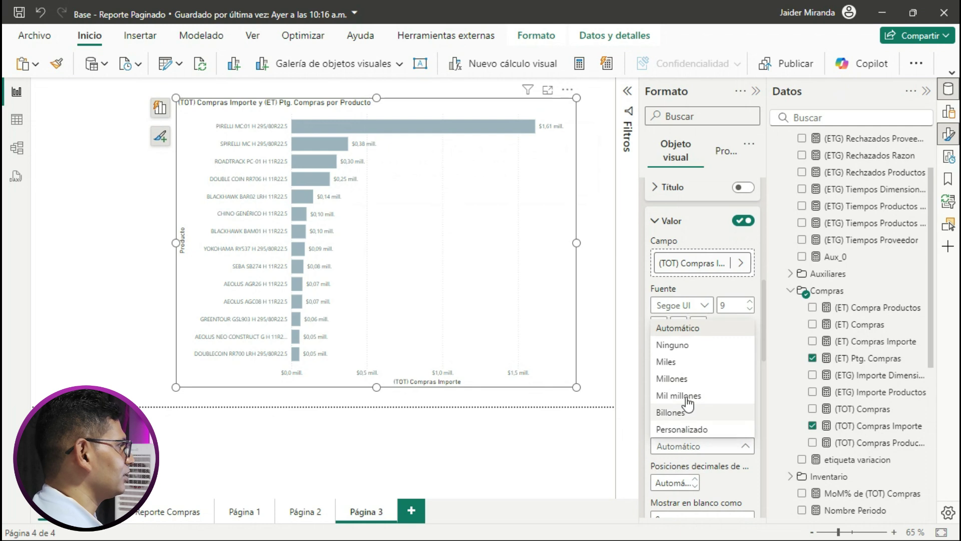
left_click(686, 346)
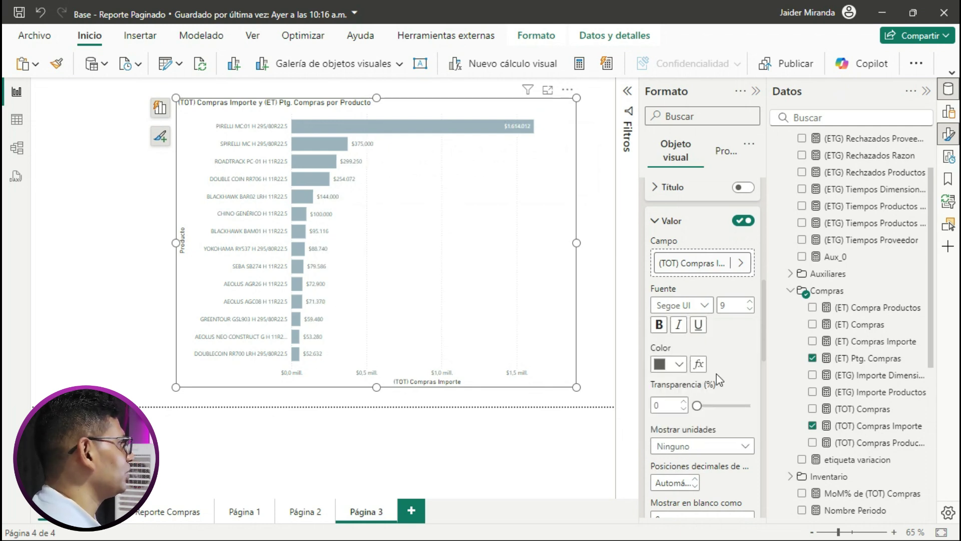
Step: Format the data label values in bold DIN font at size 11
left_click(683, 305)
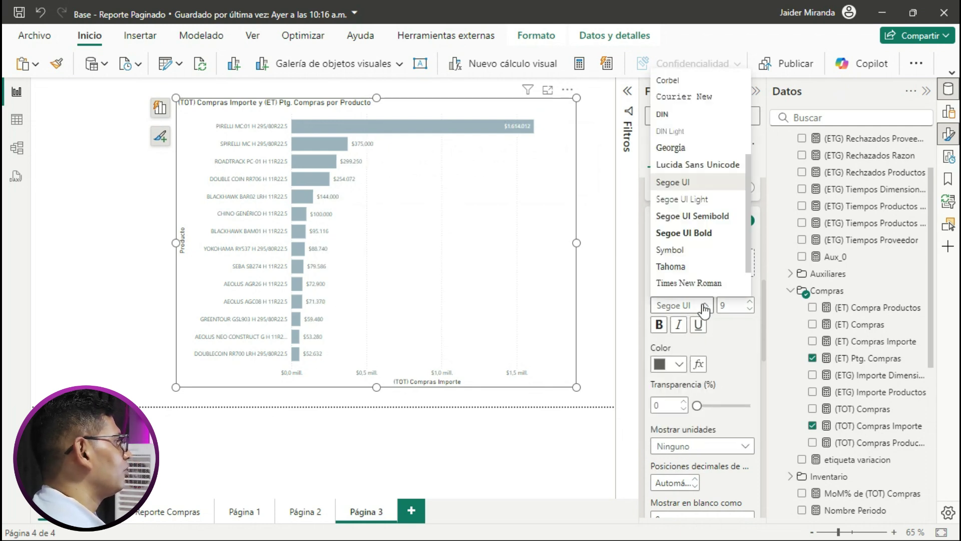
left_click(663, 114)
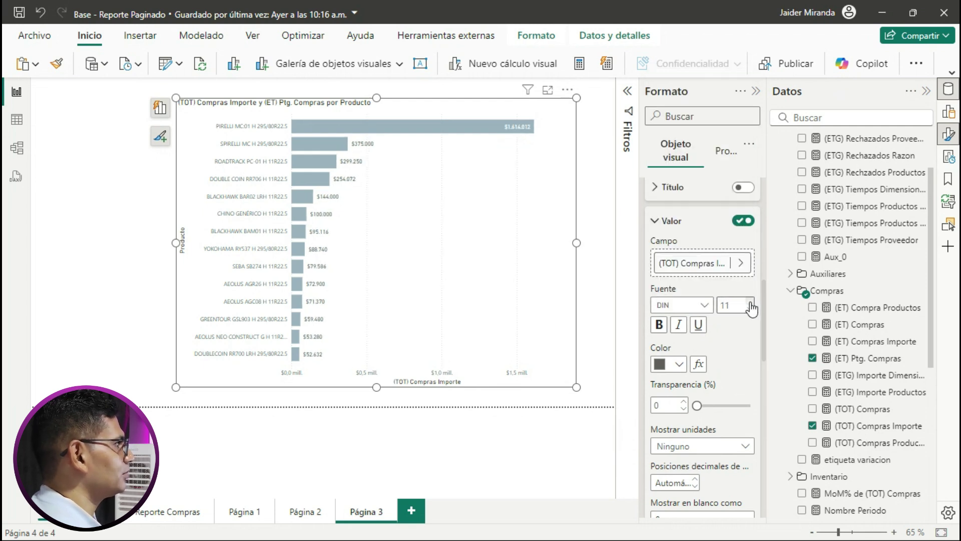
left_click(660, 326)
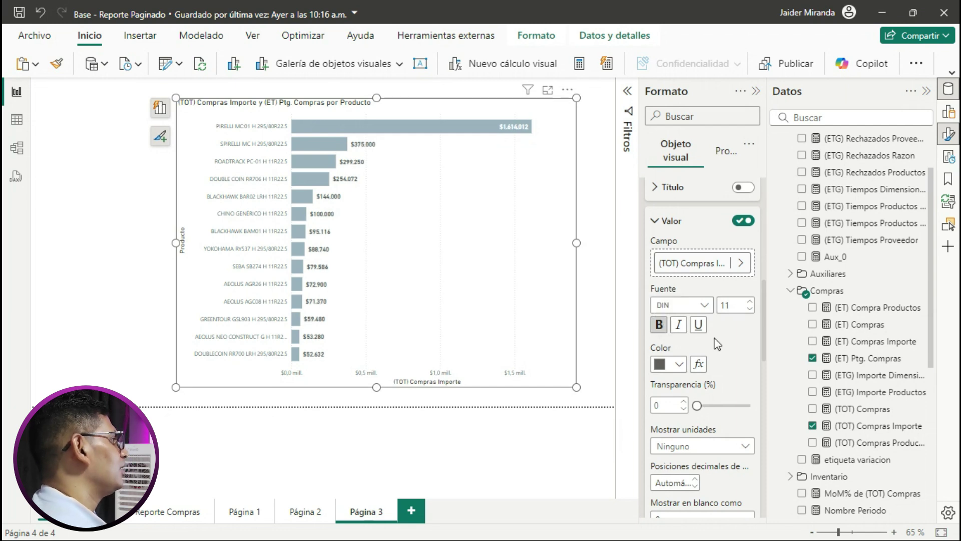
Step: Turn on the data label detail (Detalle) and use the (ET) Ptg. Compras measure as its data
left_click(671, 227)
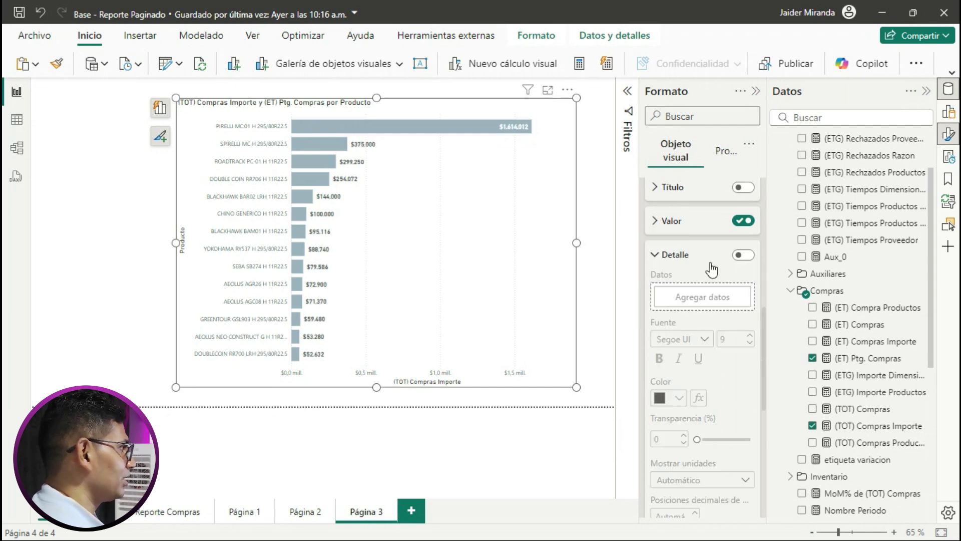
left_click(743, 257)
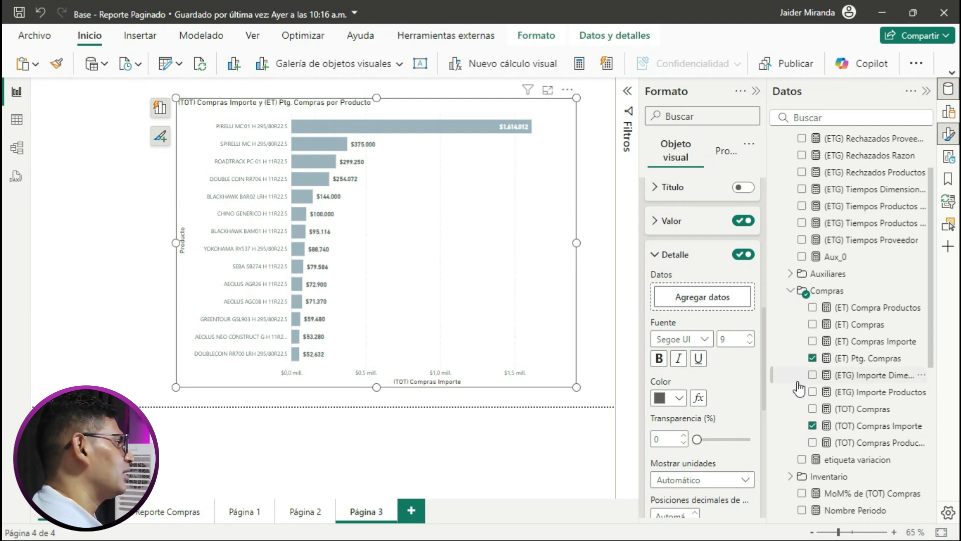
left_click_drag(868, 358, 708, 298)
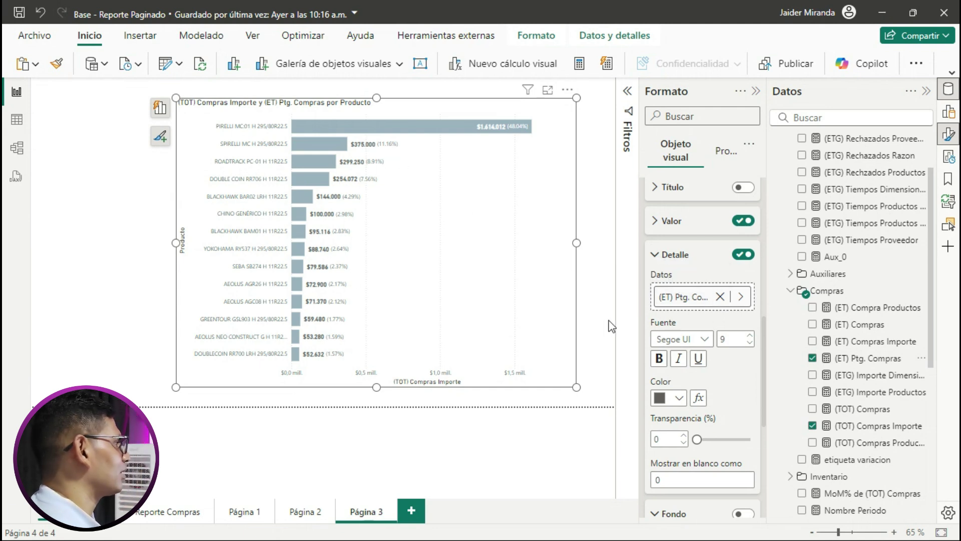
Step: Format the data label detail in DIN font at size 10 with the red theme color
left_click(704, 340)
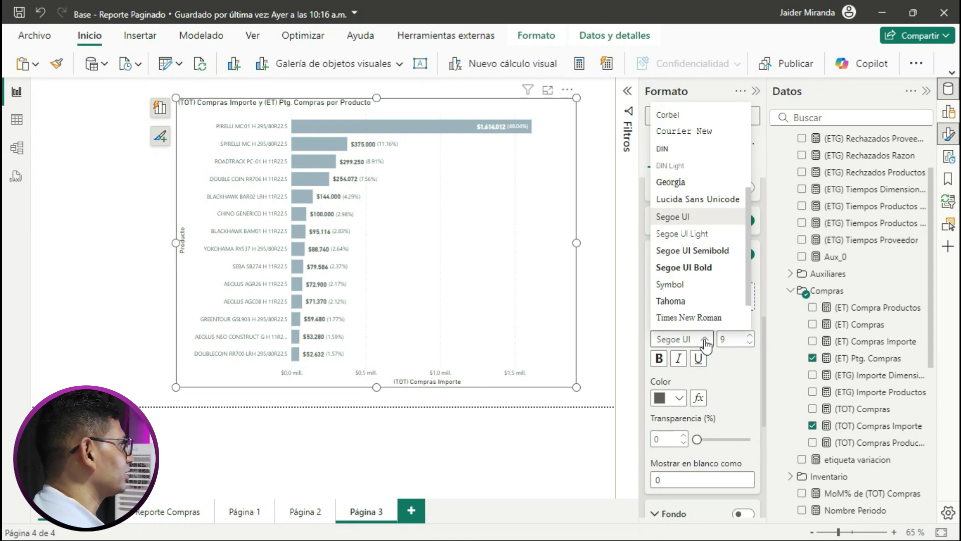
left_click(665, 149)
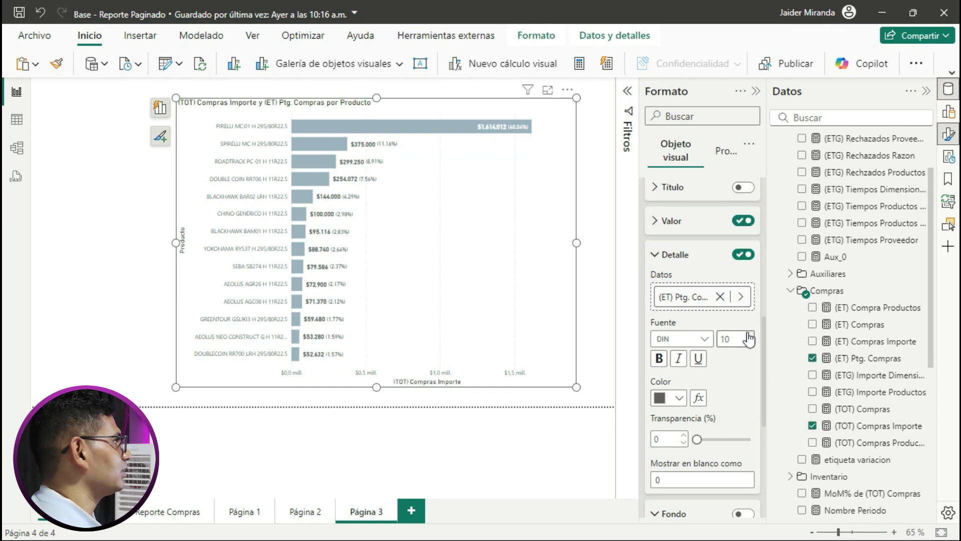
left_click(678, 398)
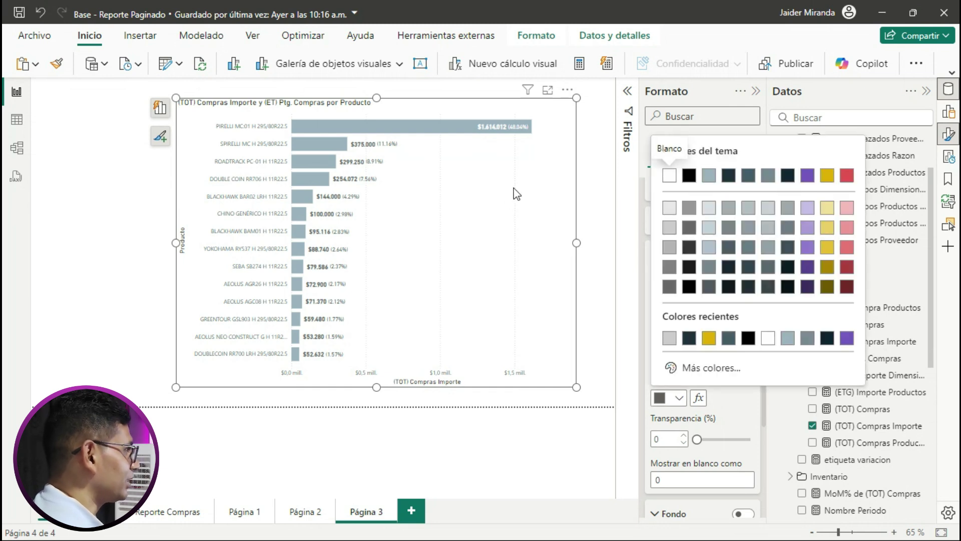
left_click(847, 176)
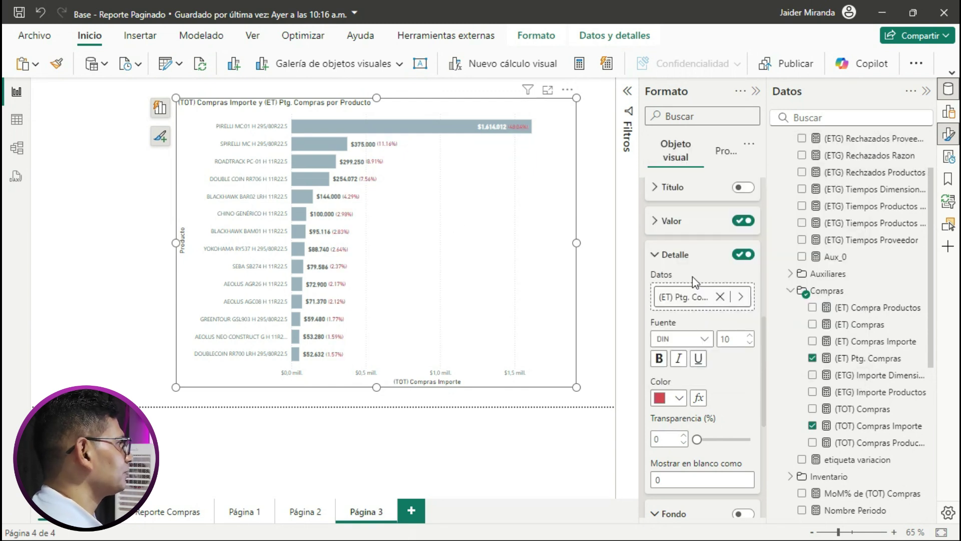
left_click(673, 255)
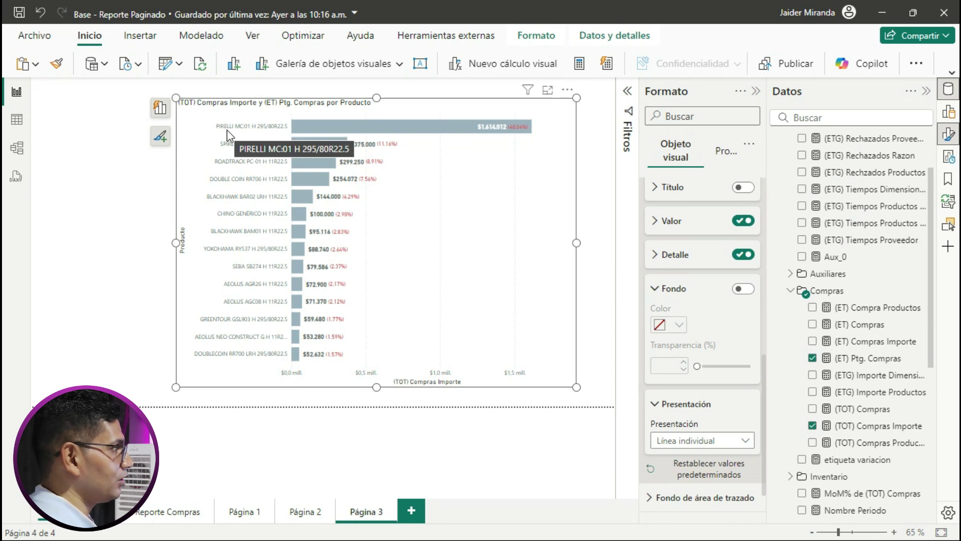
Step: Set the Y-axis (Eje Y) values to Segoe UI Bold font at size 10
scroll(680, 234, "up", 10)
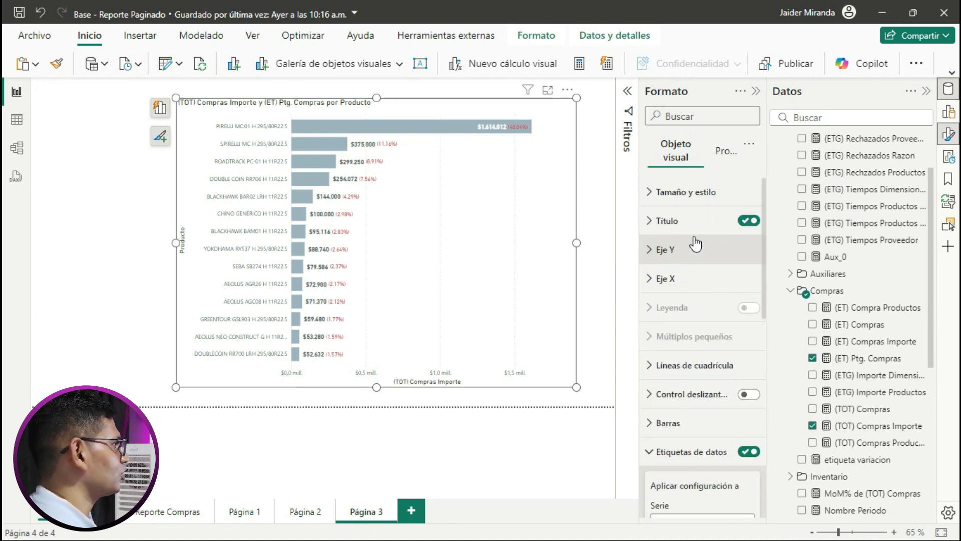
left_click(693, 252)
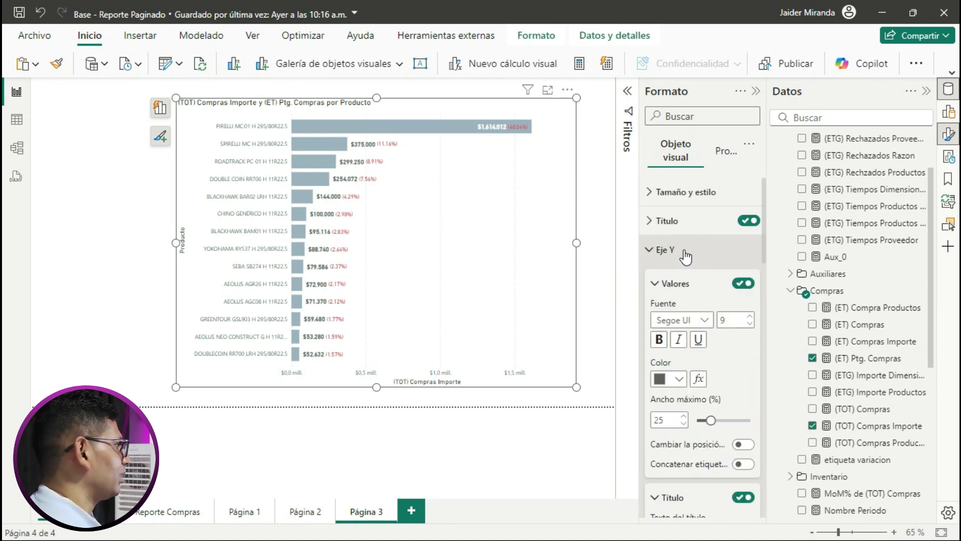
left_click(704, 319)
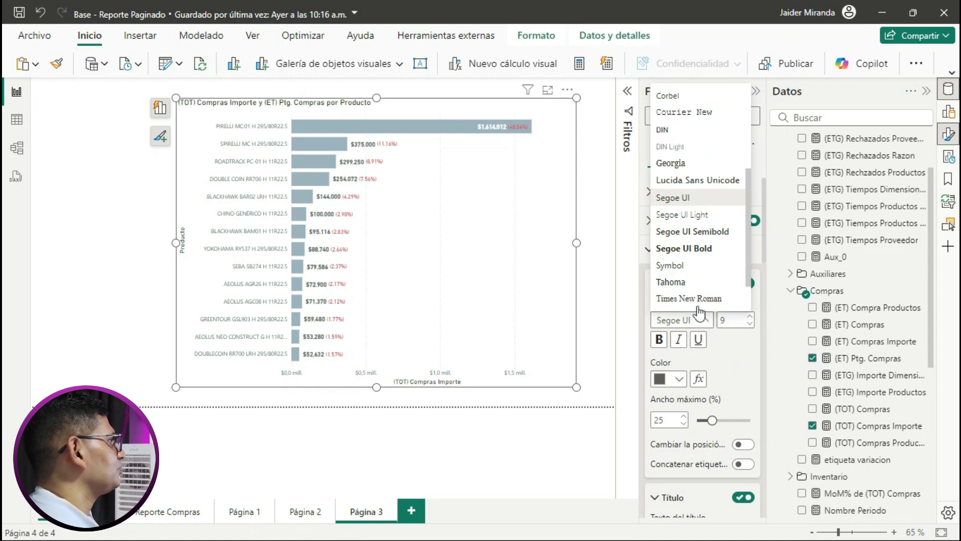
left_click(703, 250)
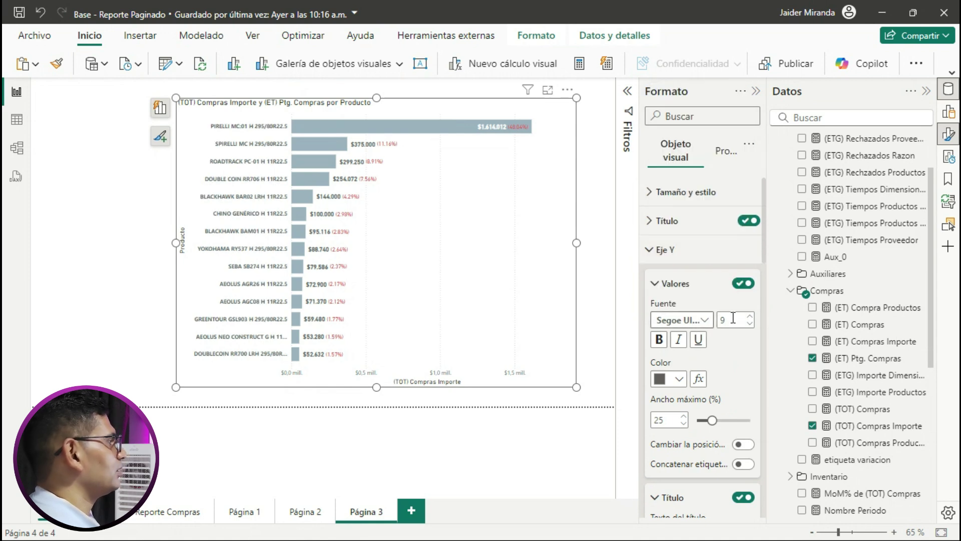
left_click(750, 316)
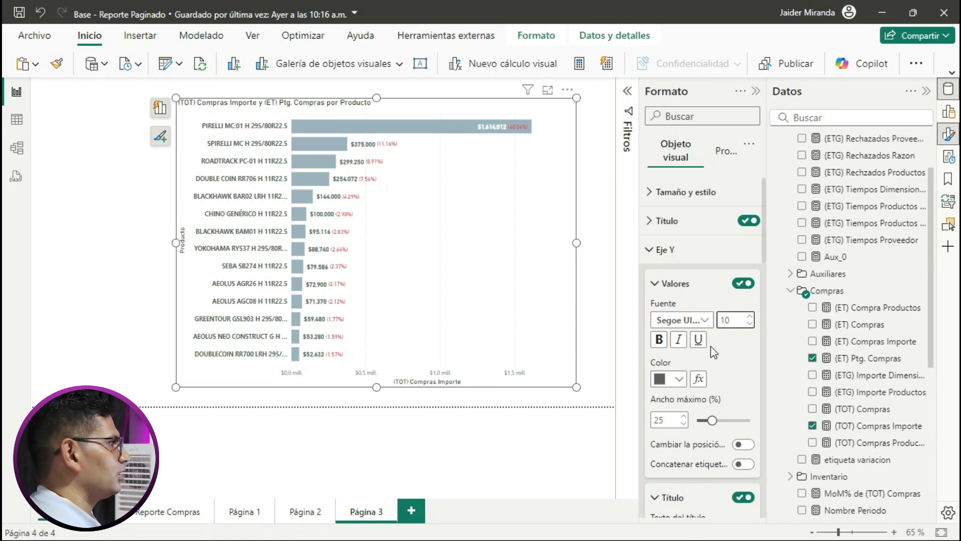
Step: Turn off the Y-axis title and set the maximum width of the Y-axis values to 33%
scroll(713, 352, "down", 5)
left_click(743, 286)
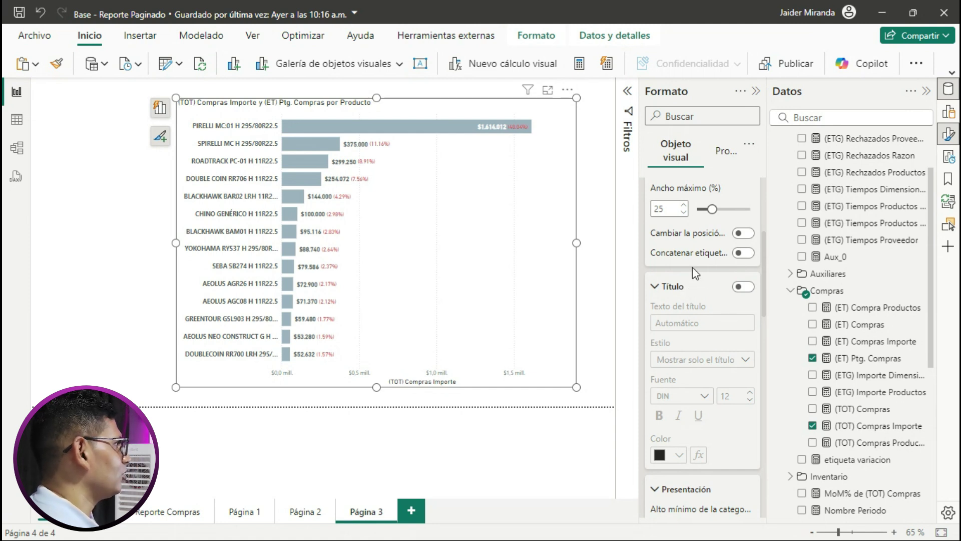
scroll(693, 266, "up", 3)
scroll(670, 349, "down", 4)
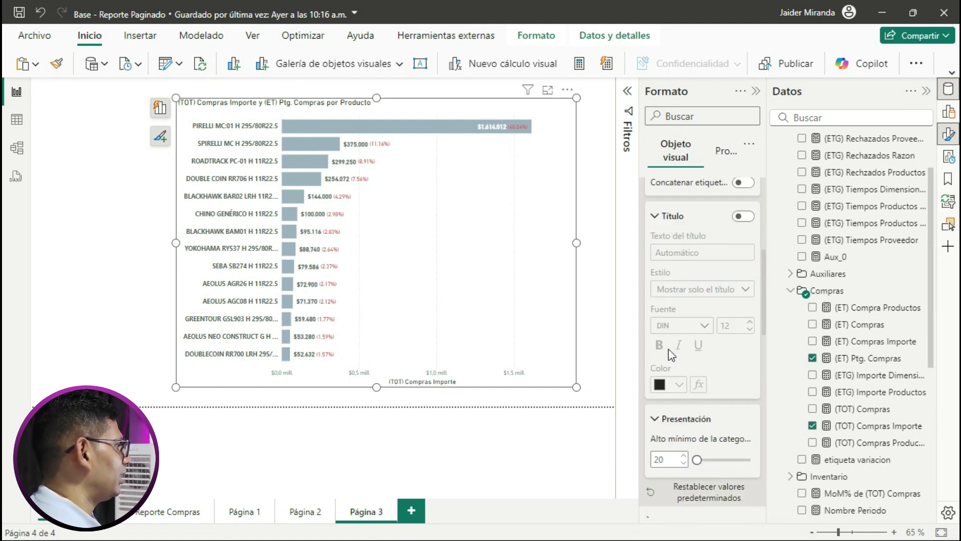
scroll(669, 348, "up", 4)
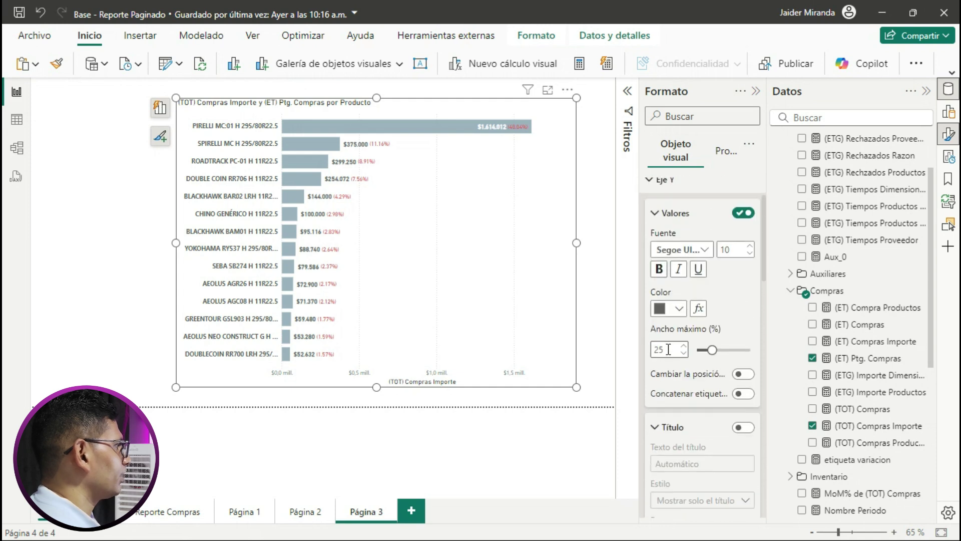
double_click(668, 349)
type("28")
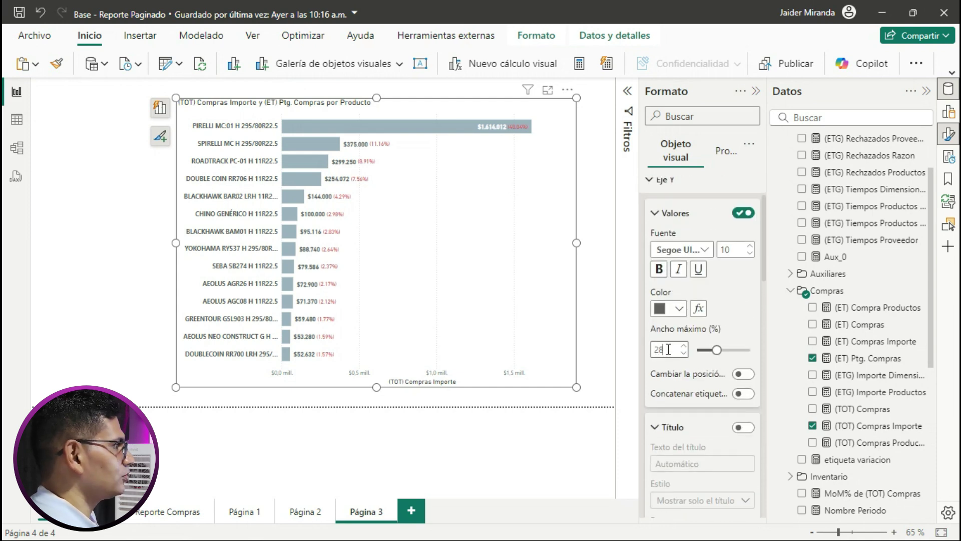
key("Up")
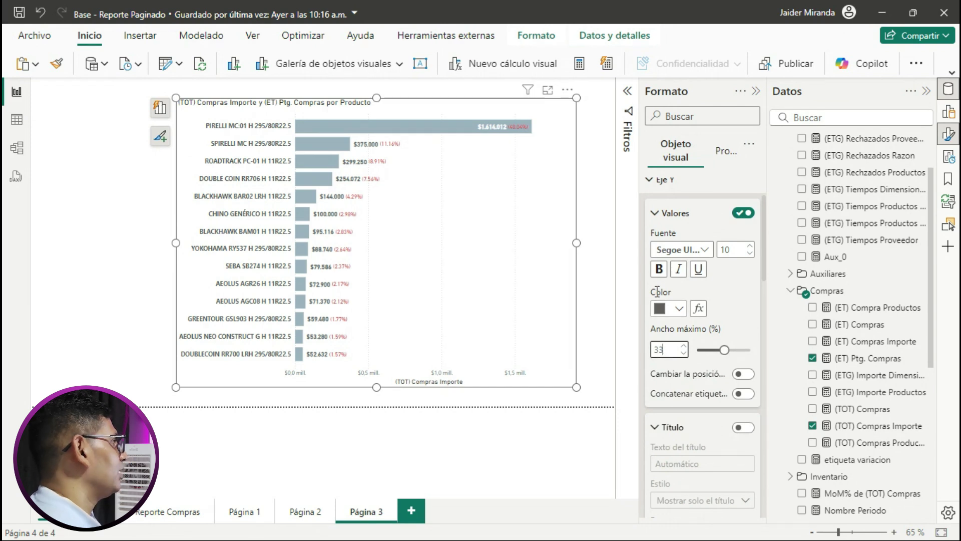
left_click(673, 214)
left_click(671, 184)
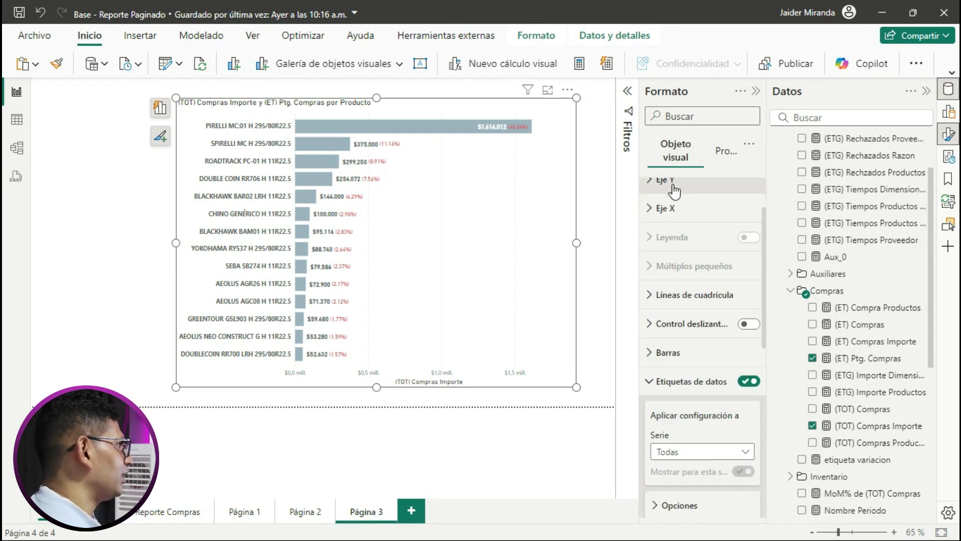
Step: Turn off both the values and the title of the X-axis (Eje X)
left_click(686, 208)
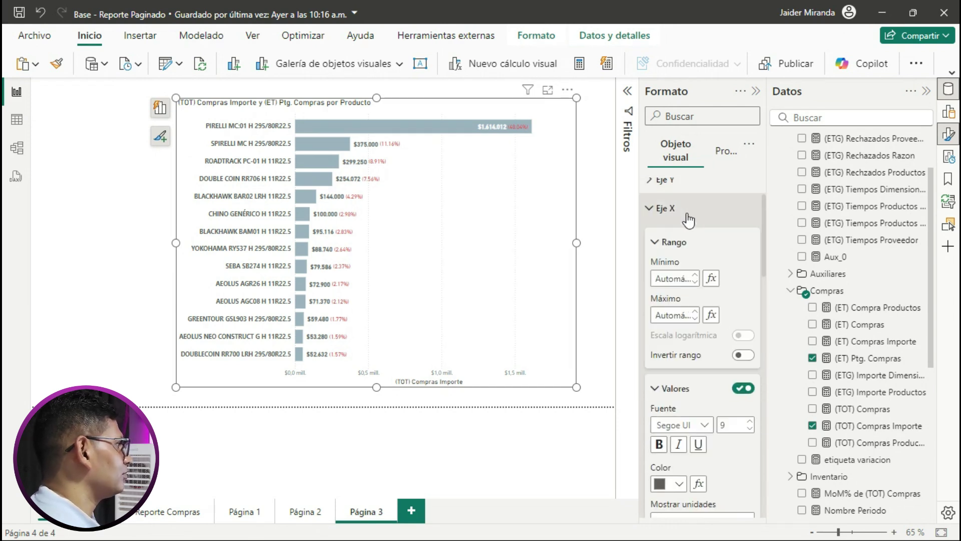
left_click(743, 388)
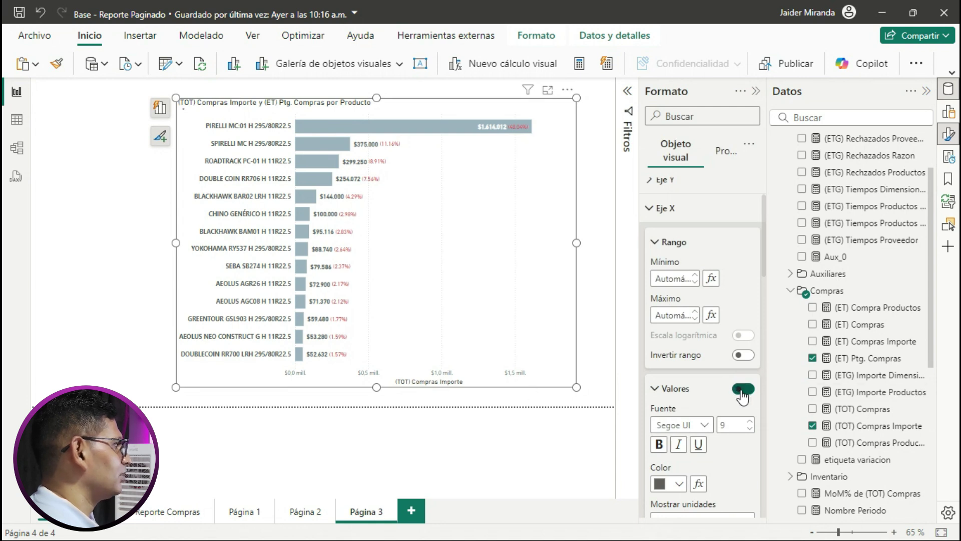
left_click(681, 390)
left_click(740, 422)
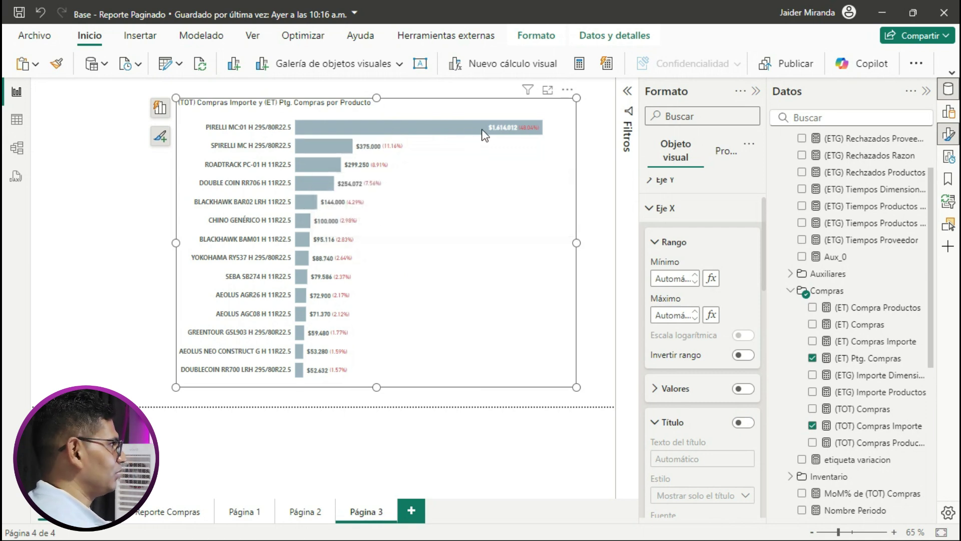
mouse_move(508, 131)
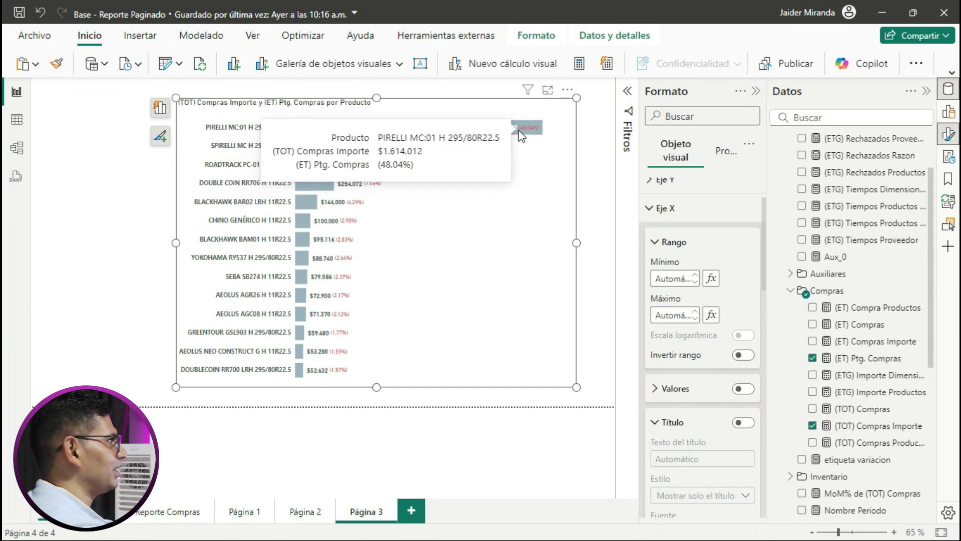